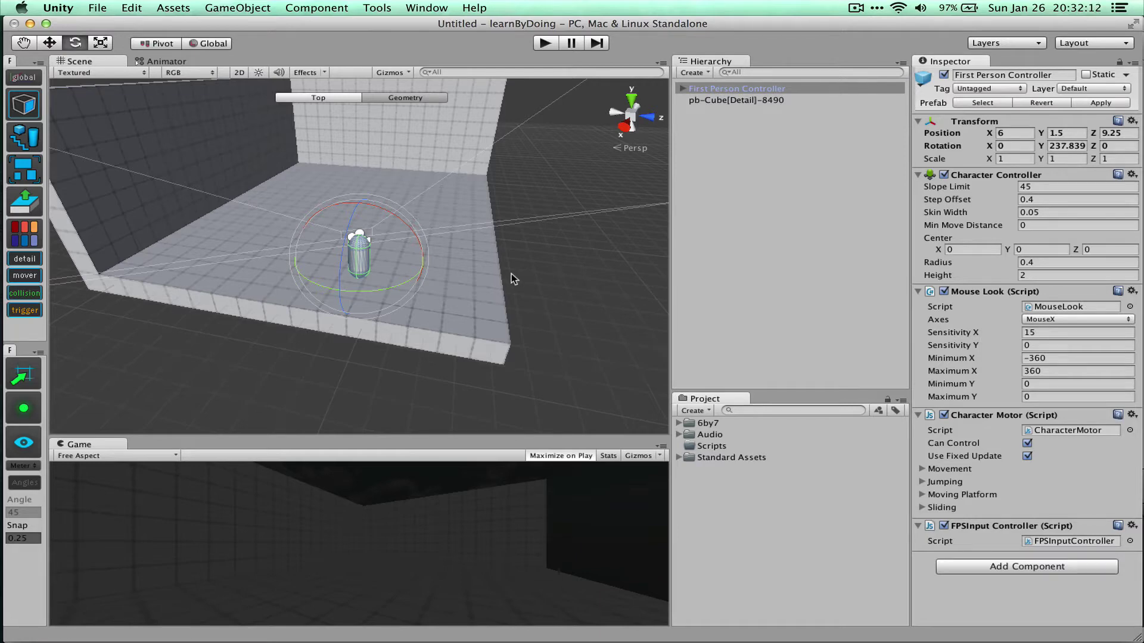
Step: Play-test the dark scene in first-person view, ending back in edit mode
{"action": "left_click", "coordinate": [536, 44]}
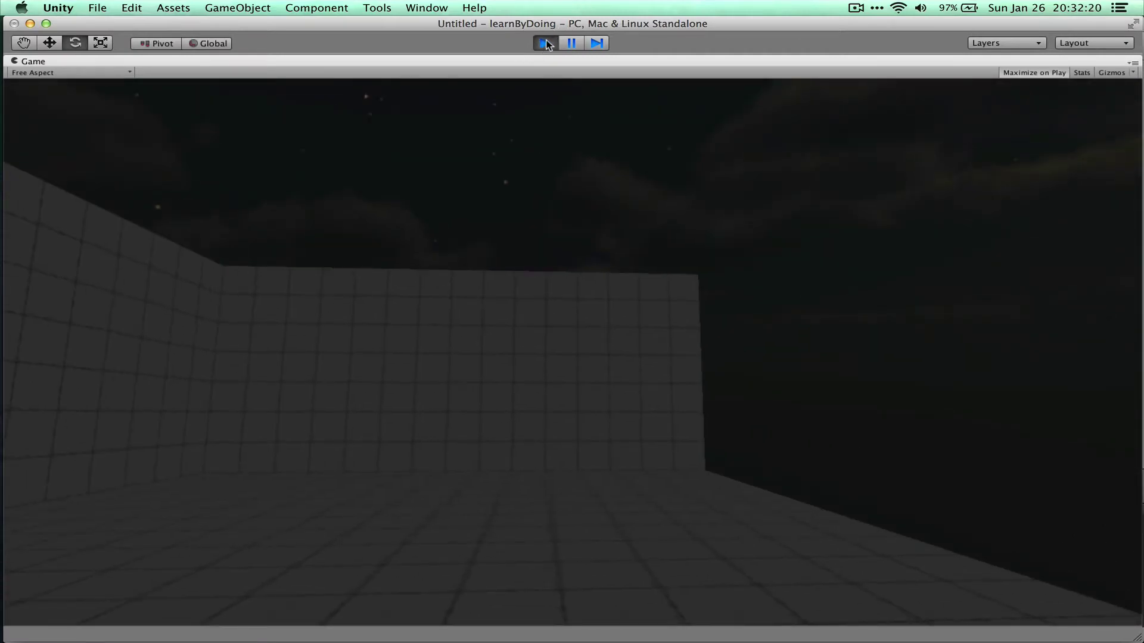
{"action": "left_click", "coordinate": [545, 43]}
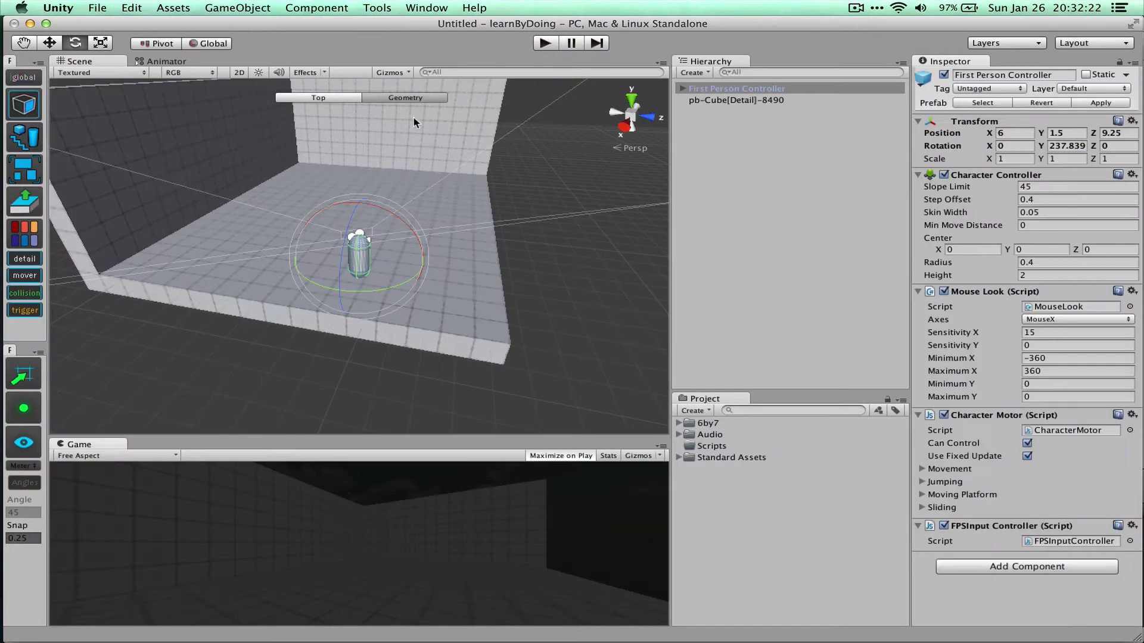
Step: Create an empty game object named Flashlight and parent it to the First Person Controller's Main Camera
{"action": "left_click", "coordinate": [262, 7]}
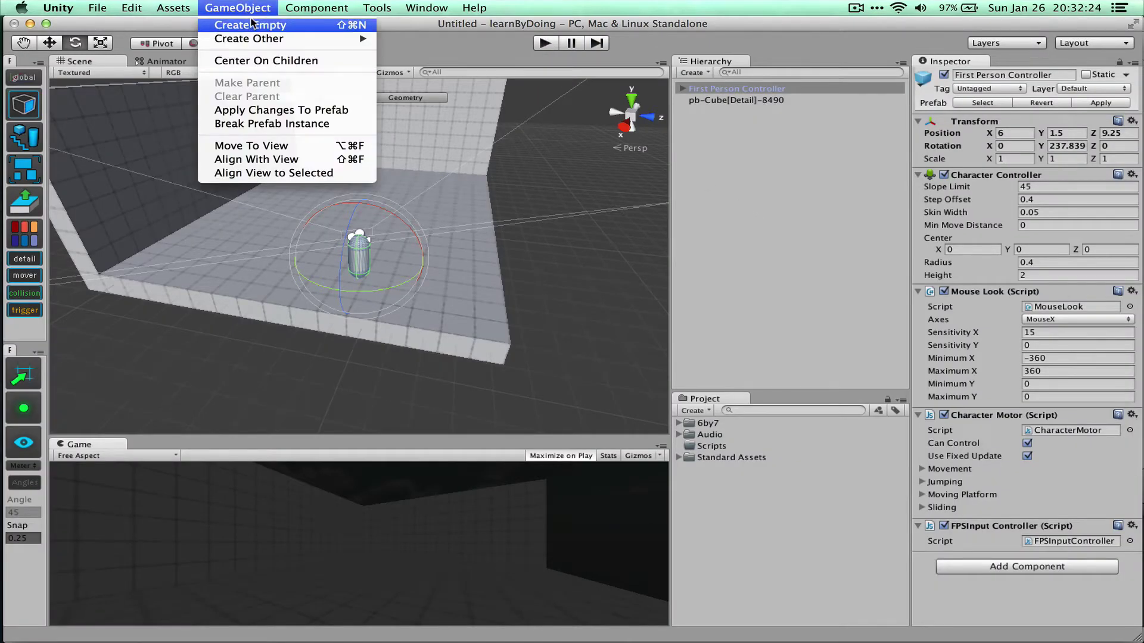
{"action": "left_click", "coordinate": [251, 24]}
{"action": "key", "text": "Return"}
{"action": "type", "text": "Flashlight"}
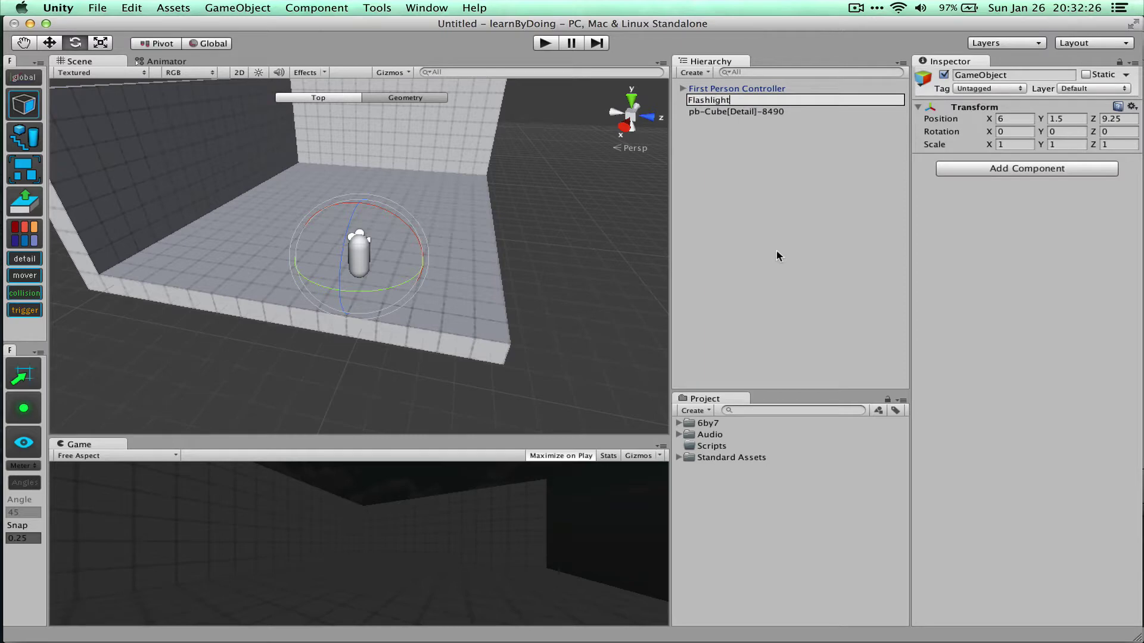
{"action": "key", "text": "Return"}
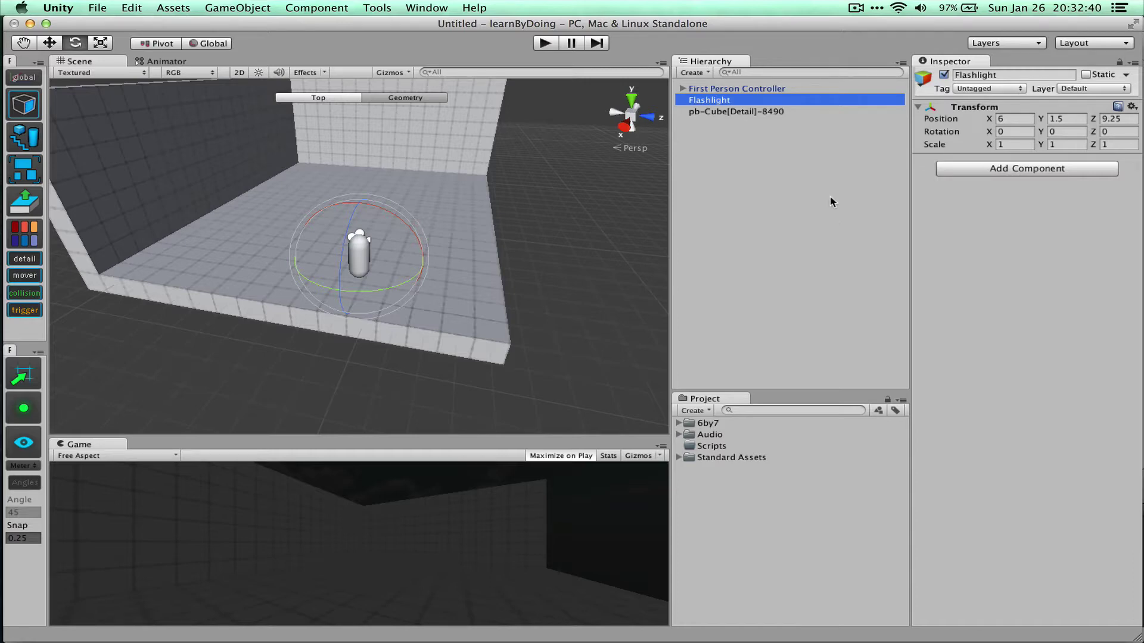
{"action": "left_click", "coordinate": [682, 88]}
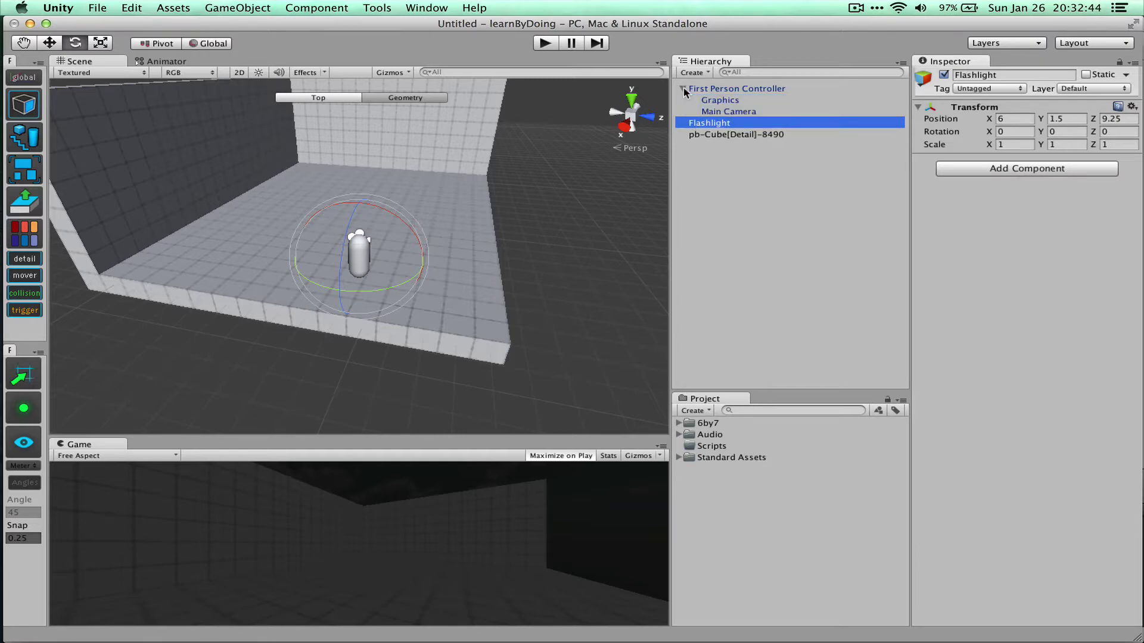
{"action": "left_click_drag", "start_coordinate": [704, 126], "coordinate": [725, 113]}
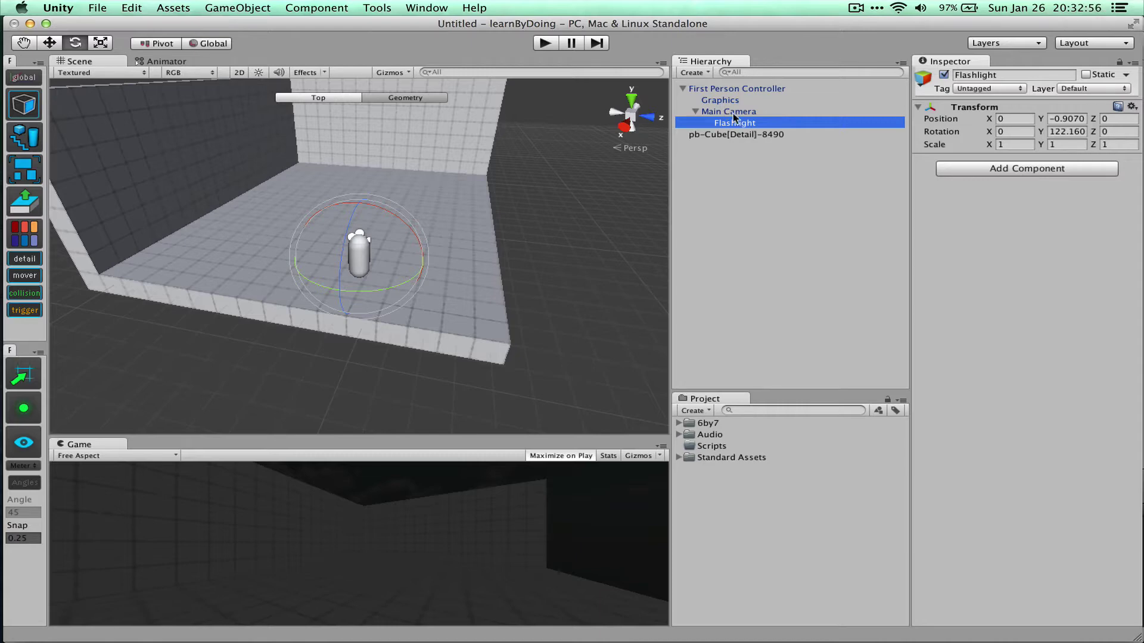
Step: Create a C# script named Flashlight in the Scripts folder
{"action": "right_click", "coordinate": [718, 444]}
{"action": "mouse_move", "coordinate": [742, 433]}
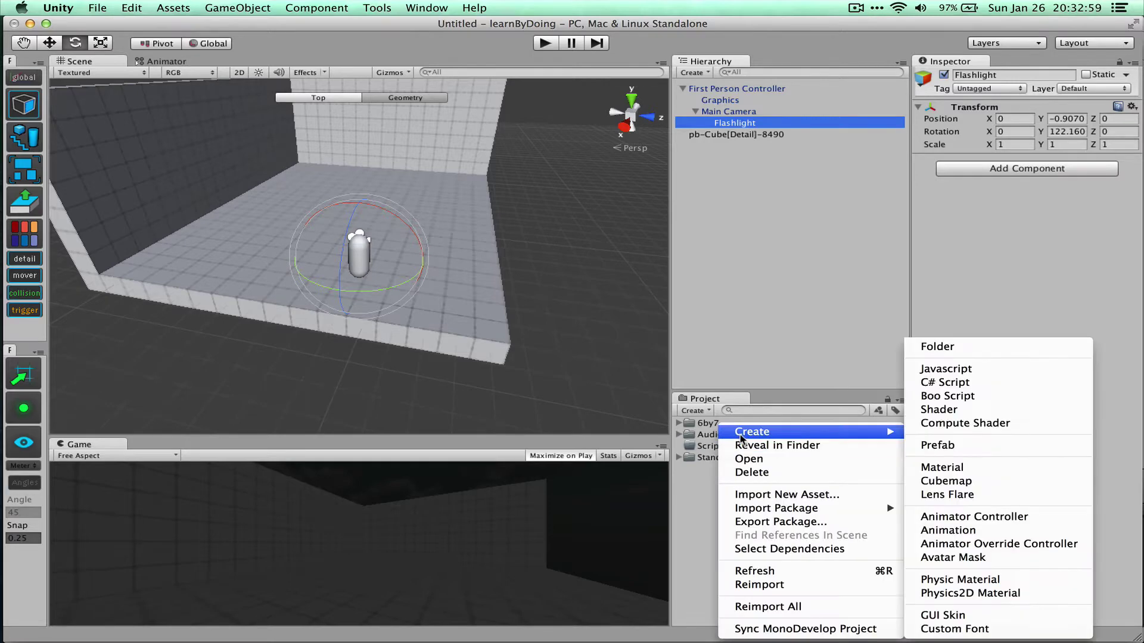
{"action": "left_click", "coordinate": [978, 386]}
{"action": "type", "text": "Flashlight"}
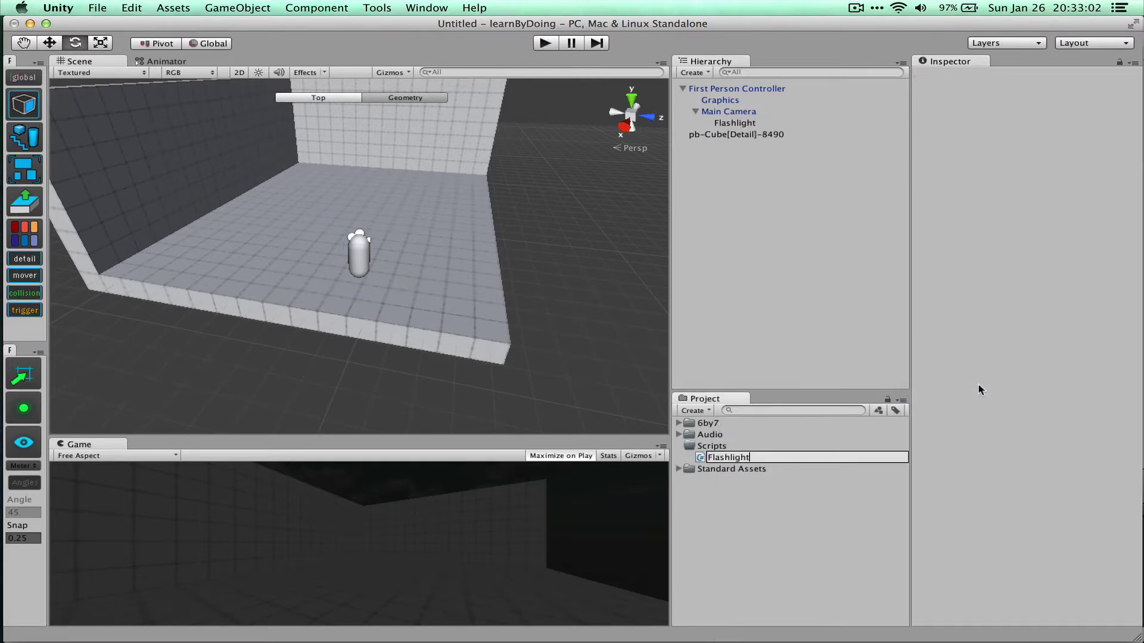
{"action": "key", "text": "Return"}
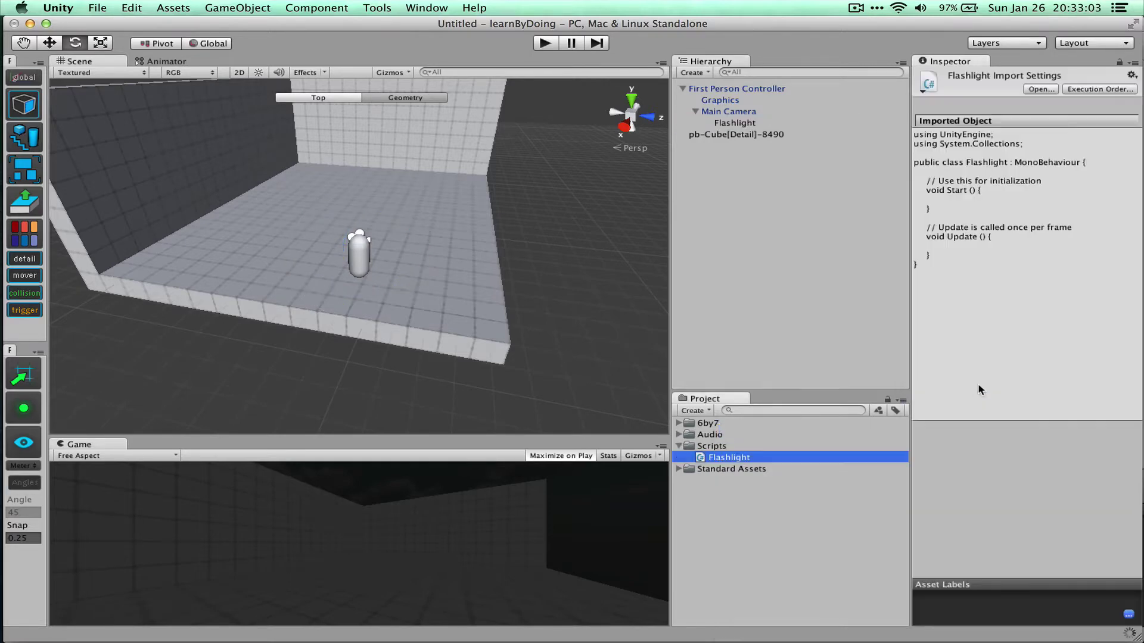
Step: Open the Flashlight script in MonoDevelop and declare the field "Light _light;" at the start of the class
{"action": "double_click", "coordinate": [732, 457]}
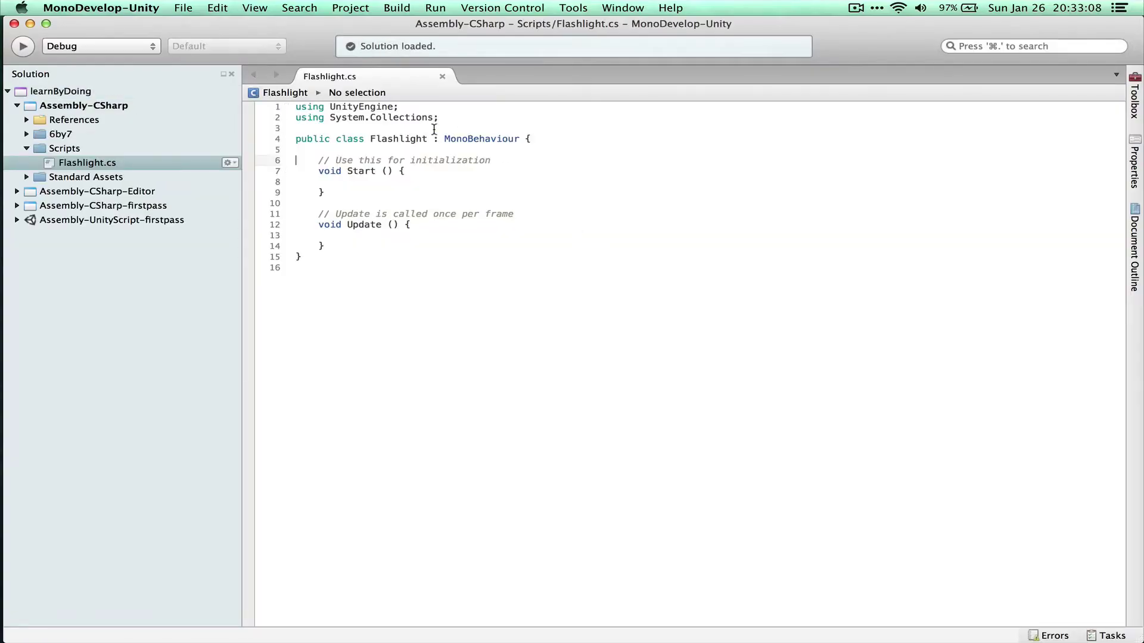
{"action": "left_click", "coordinate": [534, 141]}
{"action": "key", "text": "Return"}
{"action": "type", "text": "Light _light;"}
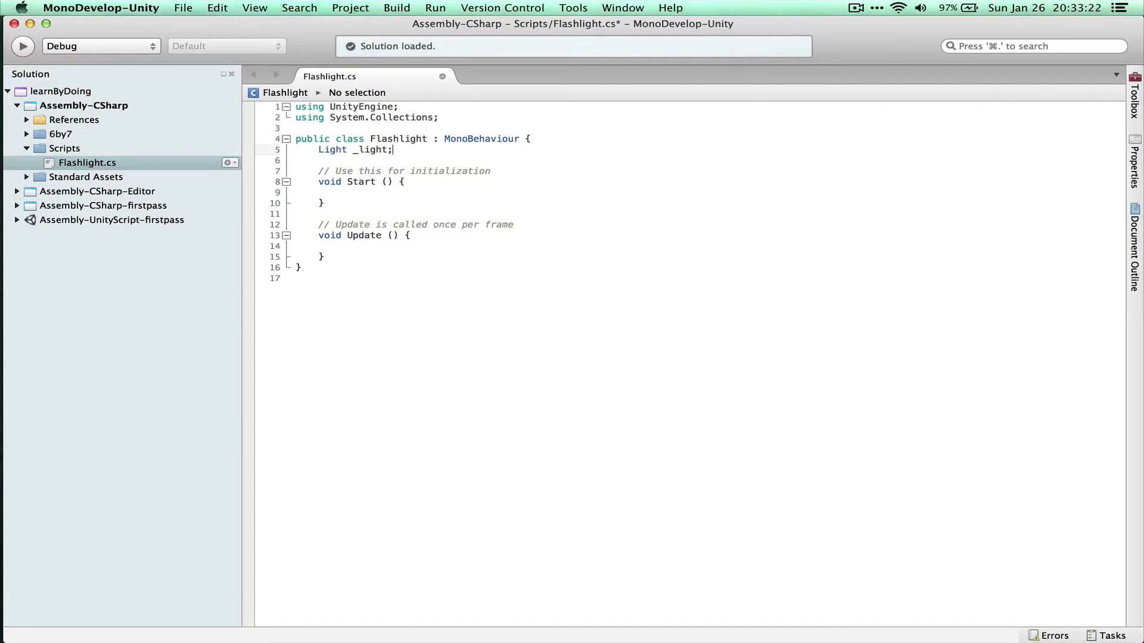
Step: Add the attribute [RequireComponent(typeof(Light))] on its own line above the Flashlight class declaration
{"action": "key", "text": "Up"}
{"action": "key", "text": "Up"}
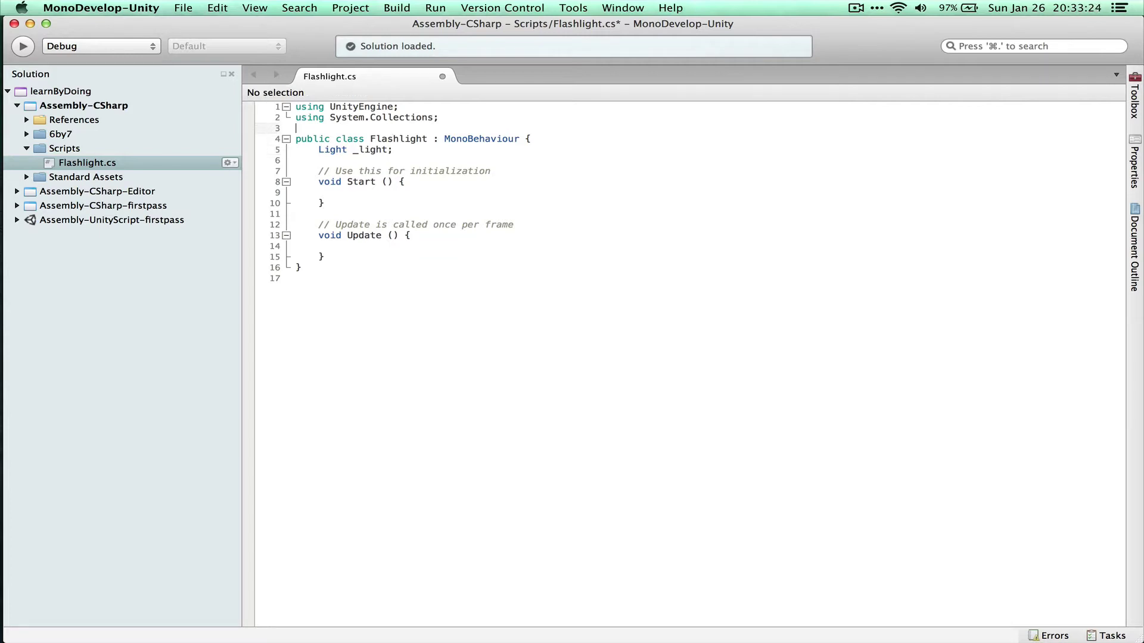
{"action": "key", "text": "Return"}
{"action": "type", "text": "[RequireComponent"}
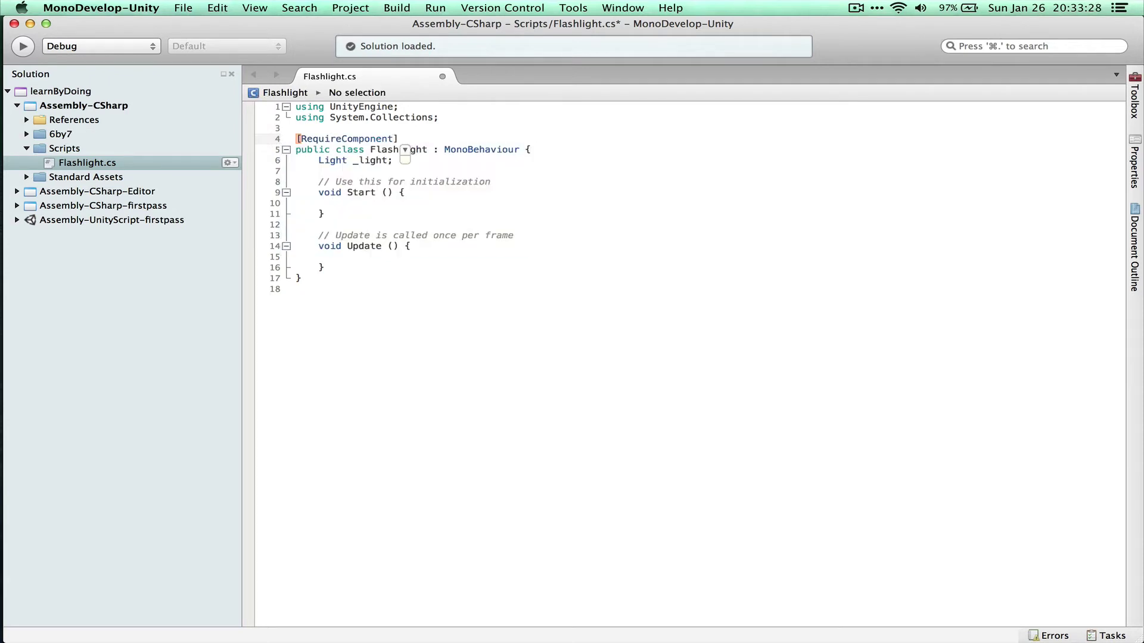
{"action": "type", "text": "(typeof("}
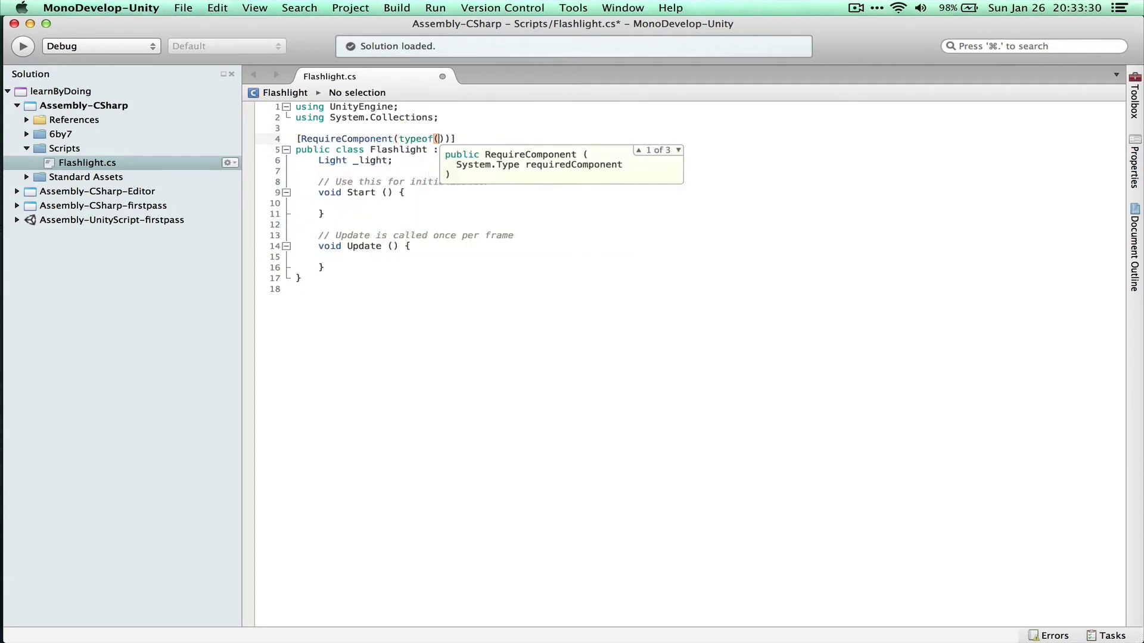
{"action": "type", "text": "Light))]"}
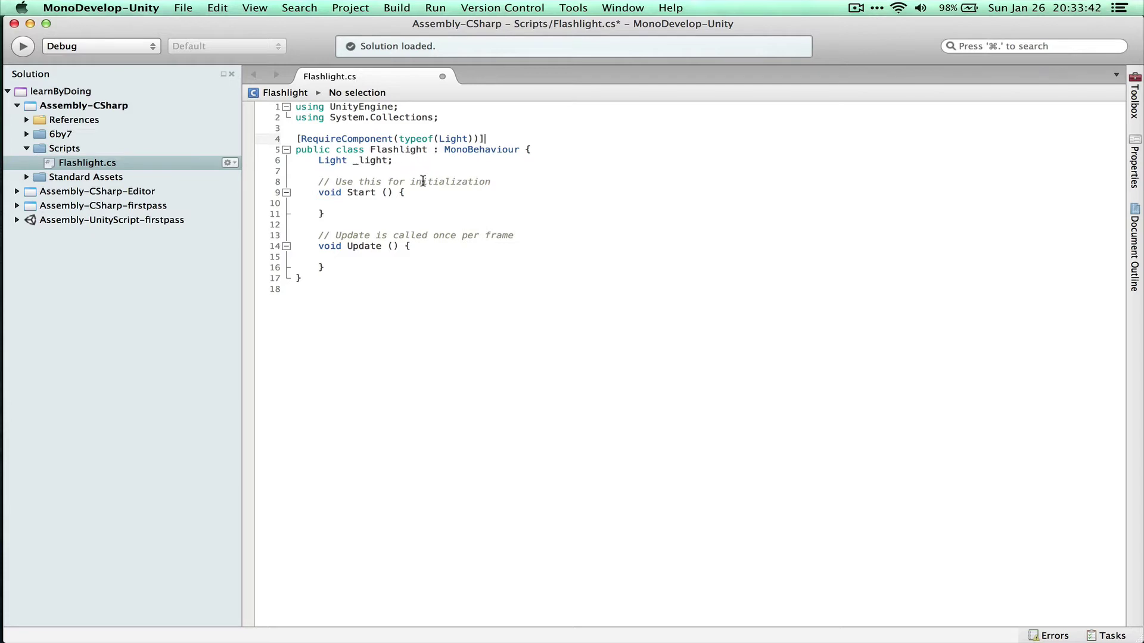
Step: In the Start method, assign the field with "_light = GetComponent<Light>();"
{"action": "left_click", "coordinate": [417, 206]}
{"action": "type", "text": "_"}
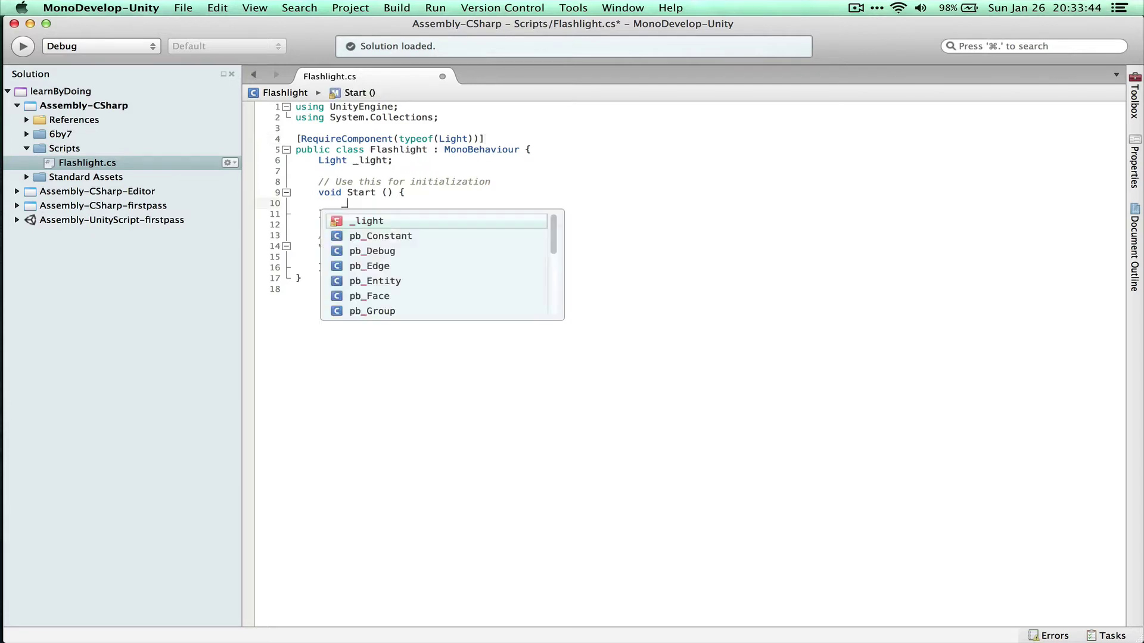
{"action": "type", "text": "light = "}
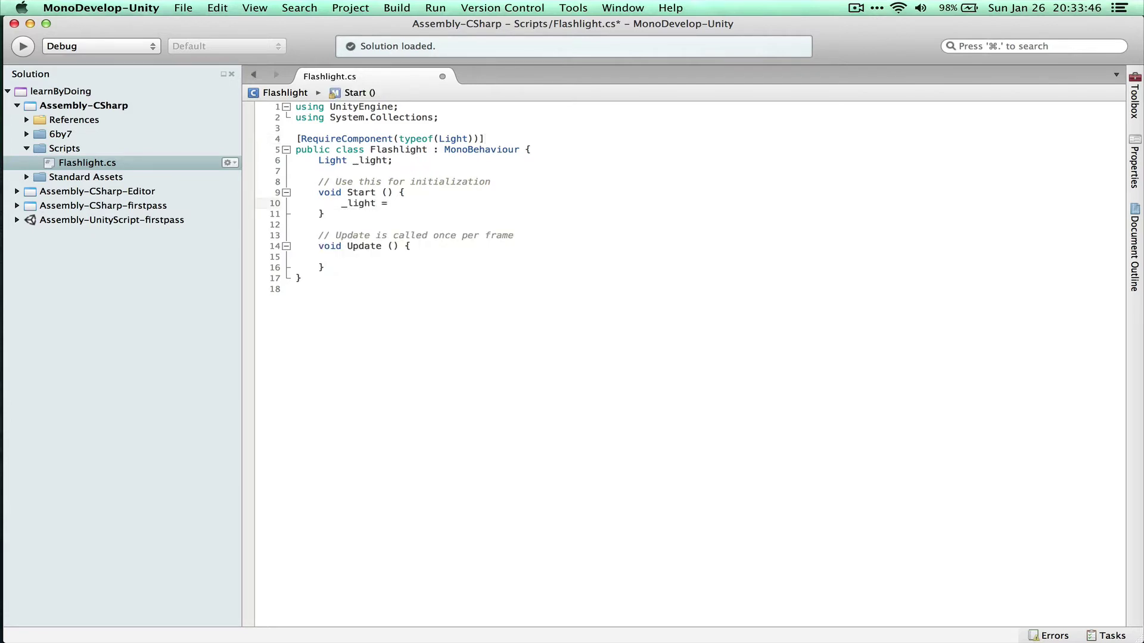
{"action": "type", "text": "GetComponent<Light>();"}
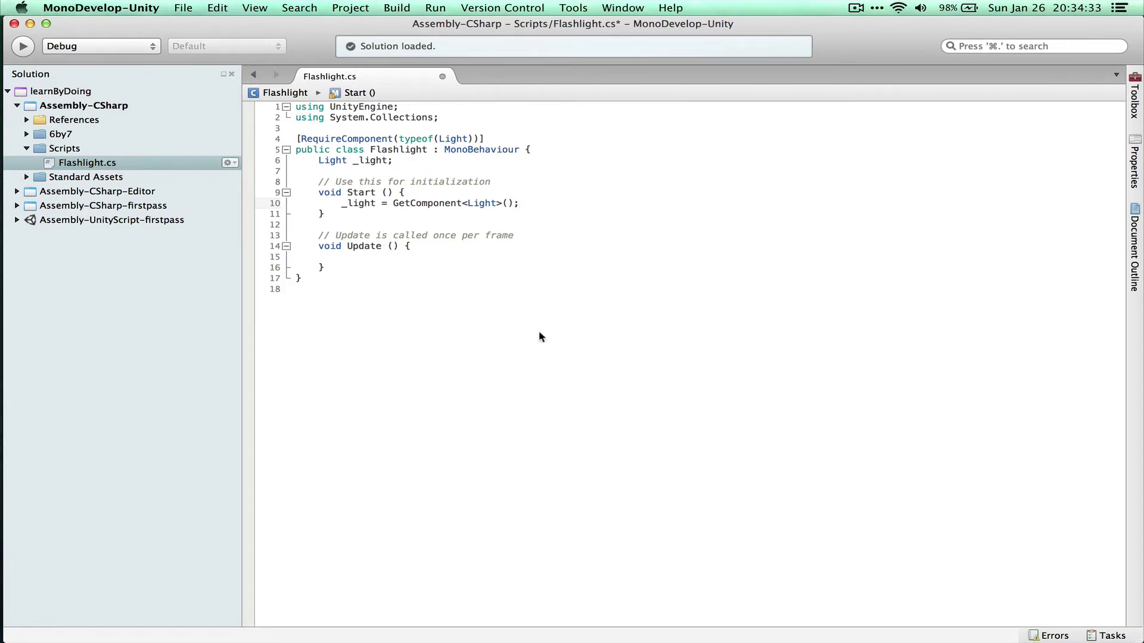
Step: Switch to Unity and duplicate the first Fire1 axis in the project's Input settings
{"action": "key", "text": "cmd+Tab"}
{"action": "left_click", "coordinate": [172, 7]}
{"action": "mouse_move", "coordinate": [128, 6]}
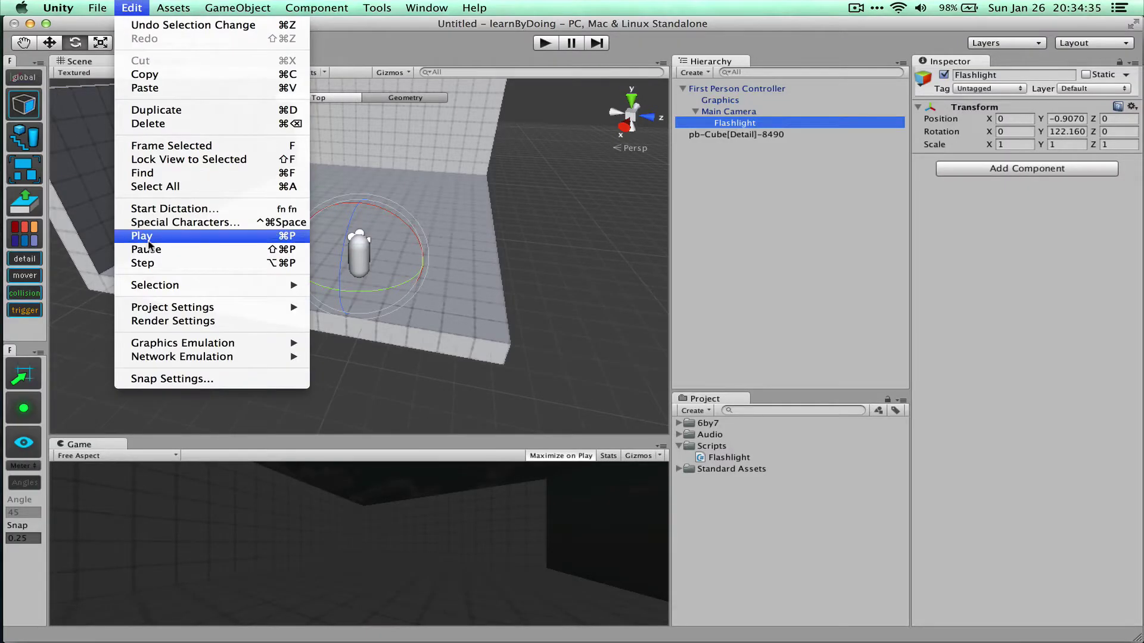
{"action": "mouse_move", "coordinate": [165, 308]}
{"action": "left_click", "coordinate": [357, 307]}
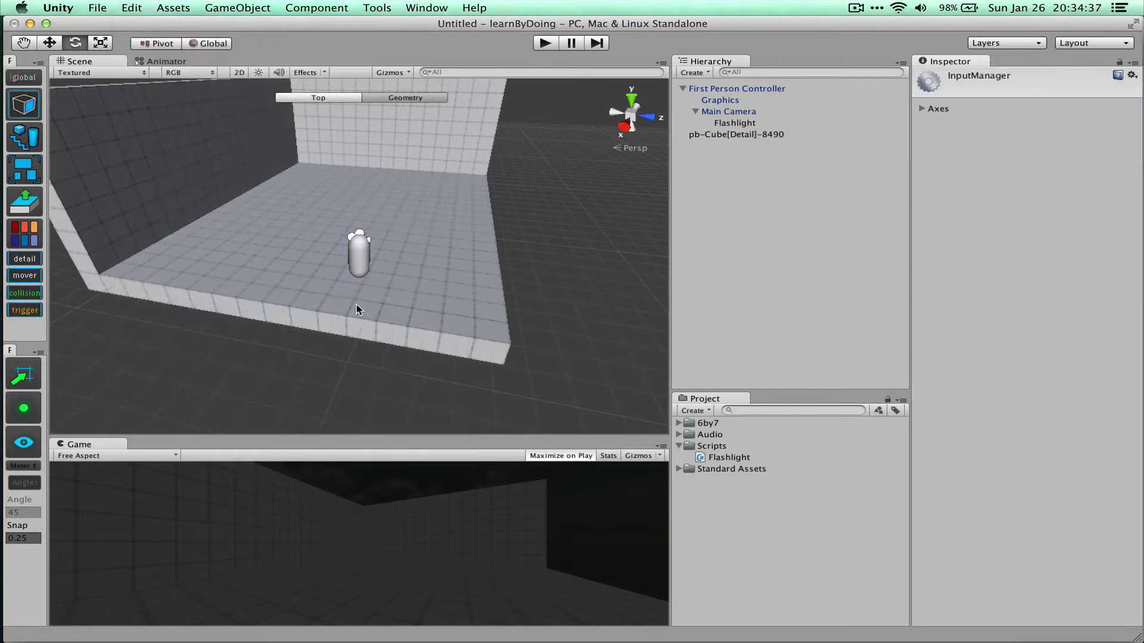
{"action": "left_click", "coordinate": [921, 109]}
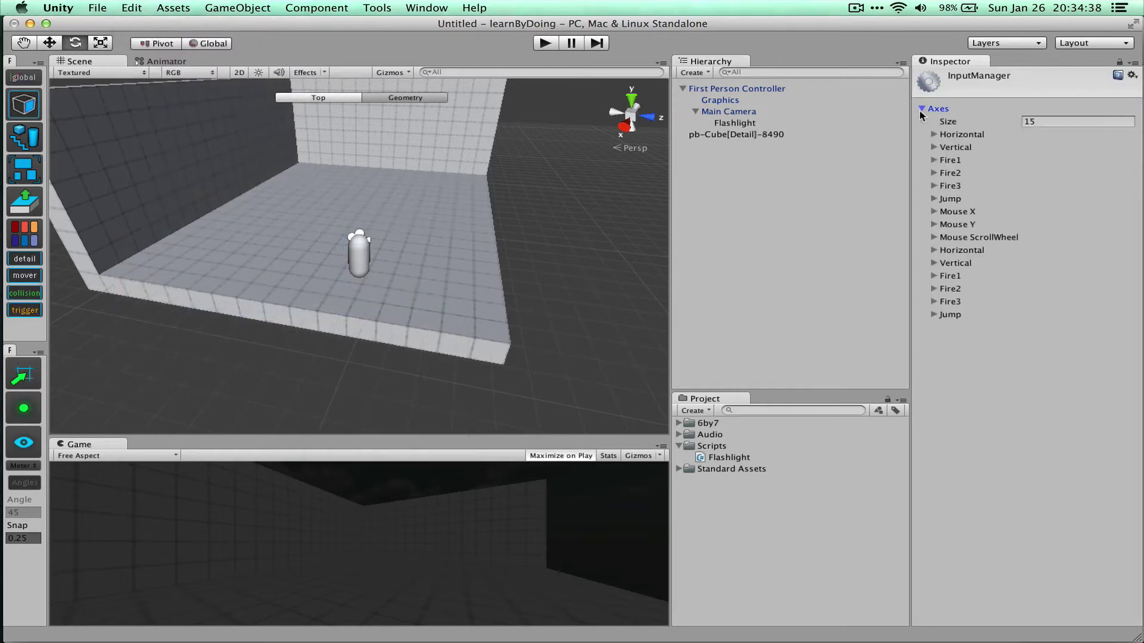
{"action": "left_click", "coordinate": [951, 160]}
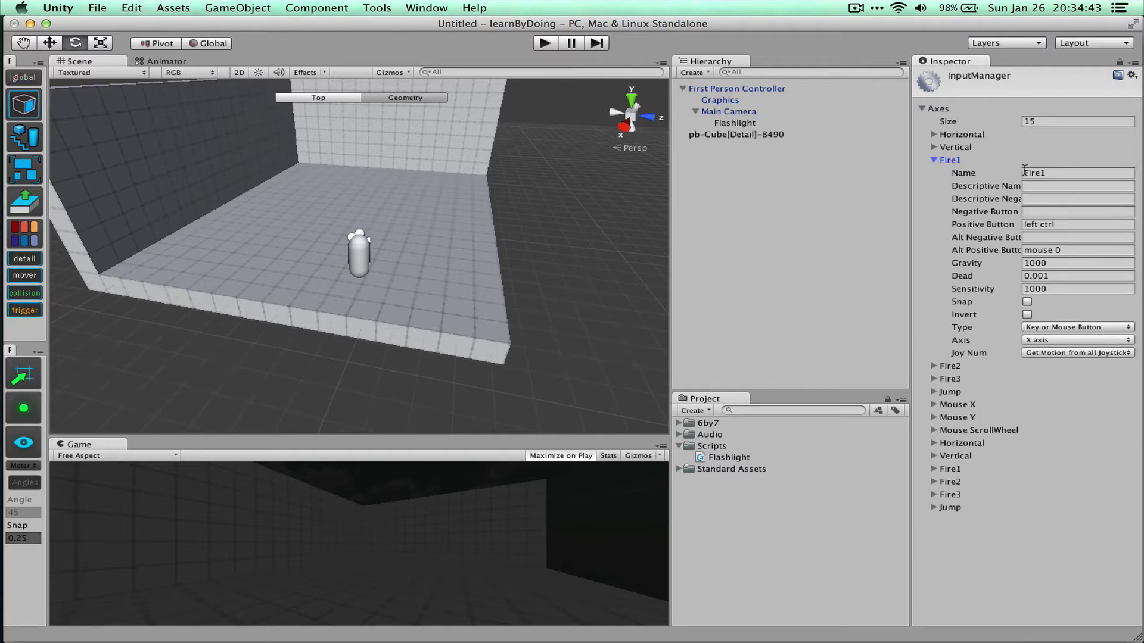
{"action": "right_click", "coordinate": [953, 161]}
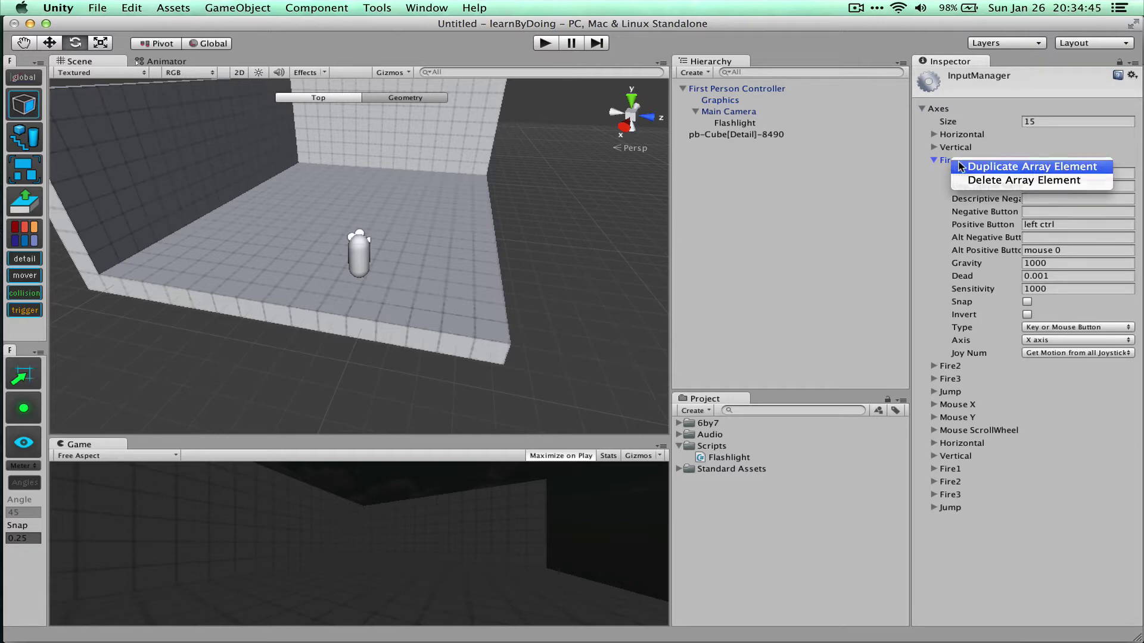
{"action": "left_click", "coordinate": [956, 166]}
Step: Name the duplicated axis Flashlight, set its Positive Button to f and clear its Alt Positive Button
{"action": "left_click", "coordinate": [954, 368]}
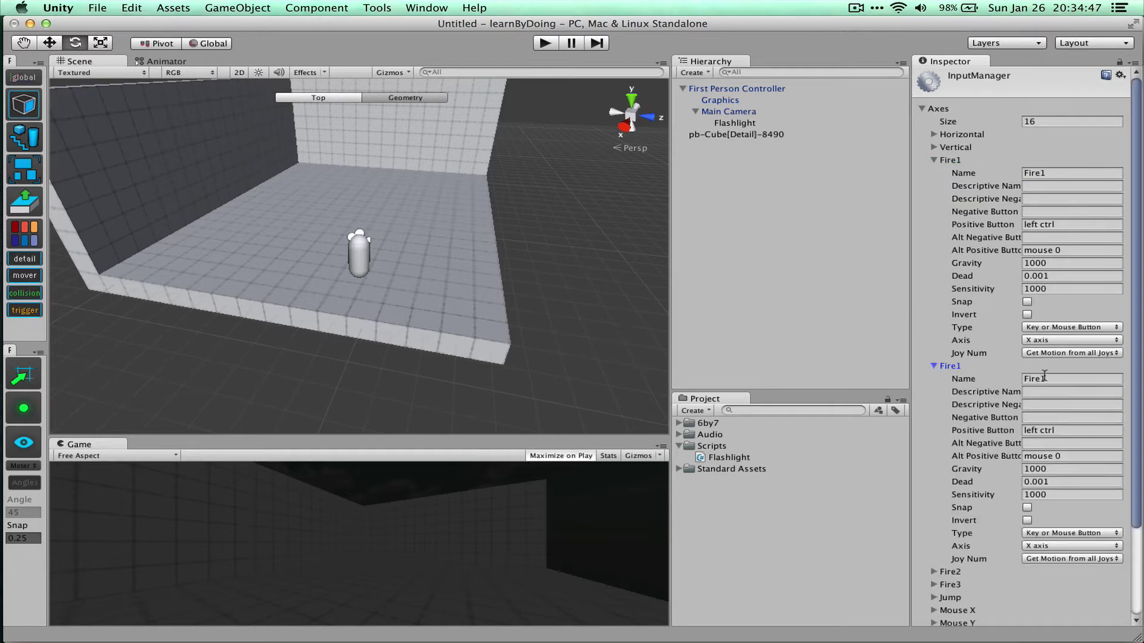
{"action": "left_click", "coordinate": [1060, 379]}
{"action": "type", "text": "Flashlight"}
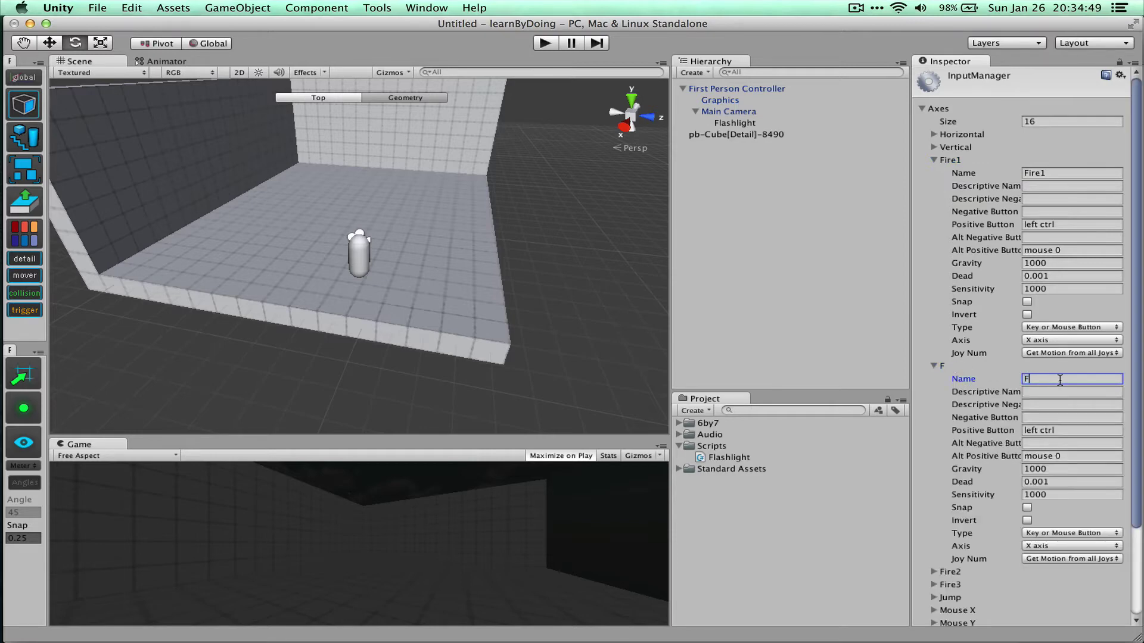
{"action": "left_click", "coordinate": [1061, 431]}
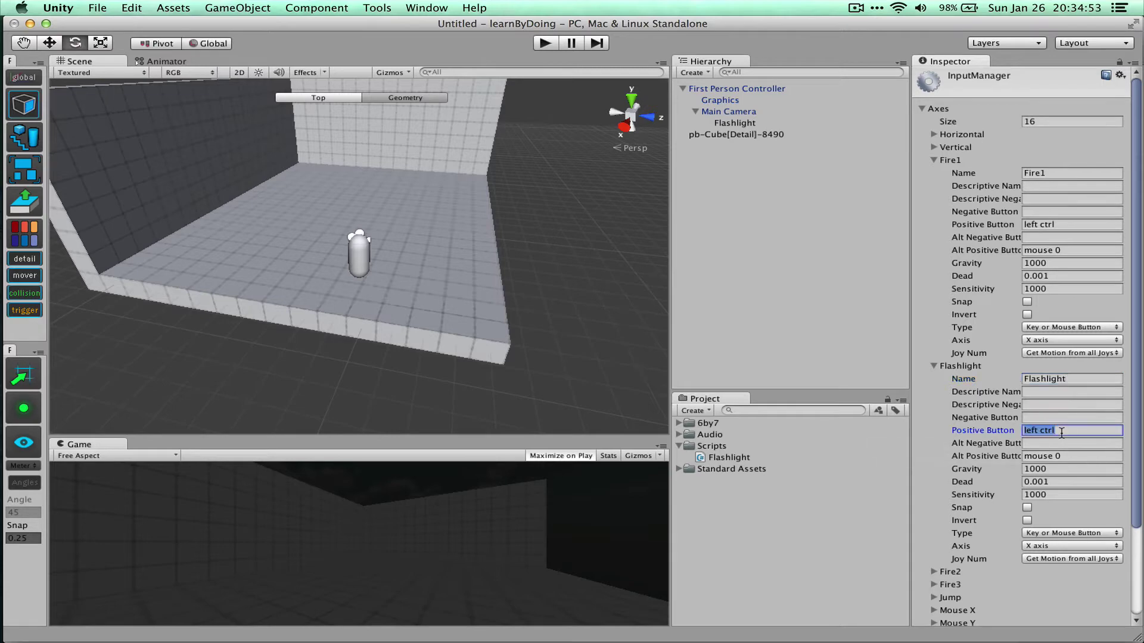
{"action": "type", "text": "f"}
{"action": "left_click", "coordinate": [1072, 456]}
{"action": "key", "text": "BackSpace"}
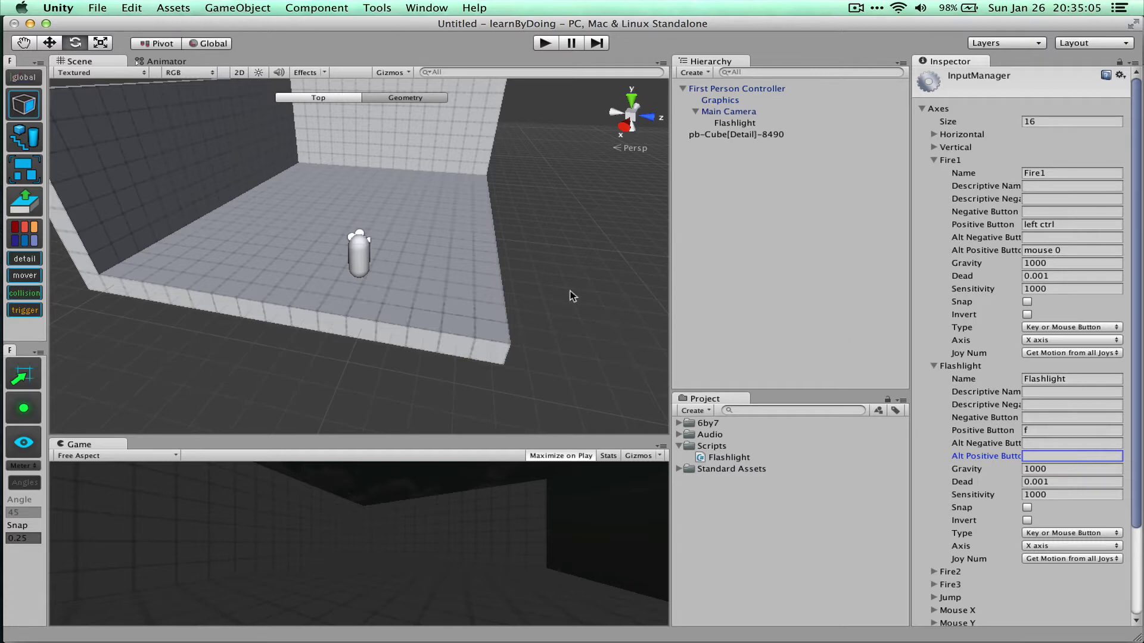
Step: Switch to MonoDevelop and add an if block to Update with the condition Input.GetButtonDown ("Flashlight")
{"action": "key", "text": "super+Tab"}
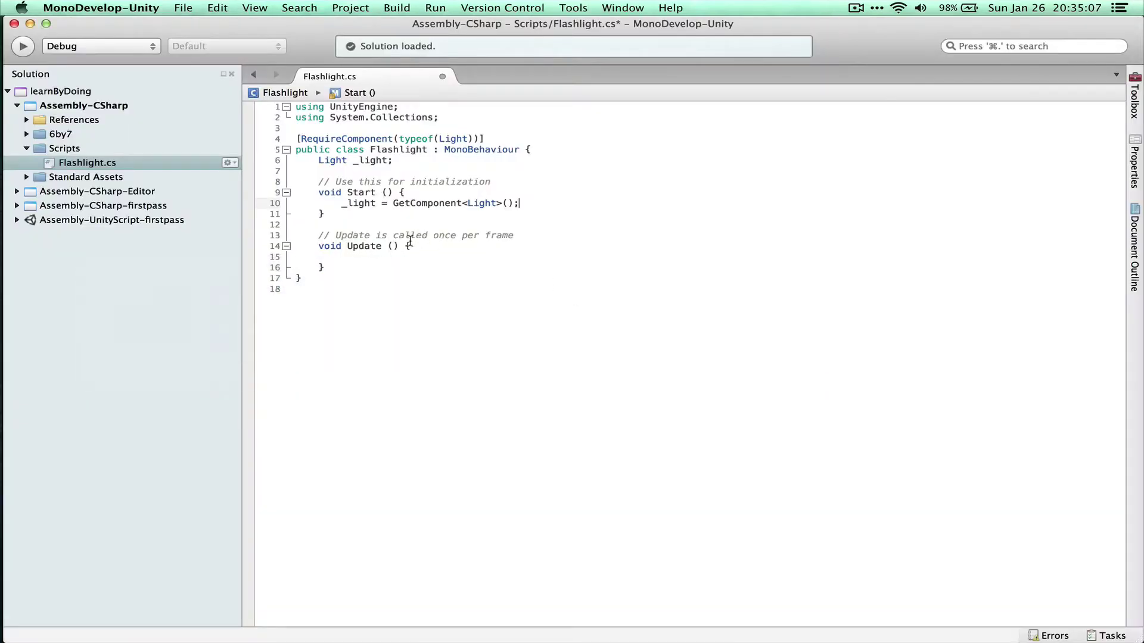
{"action": "left_click", "coordinate": [422, 264]}
{"action": "key", "text": "Up"}
{"action": "type", "text": "if(G"}
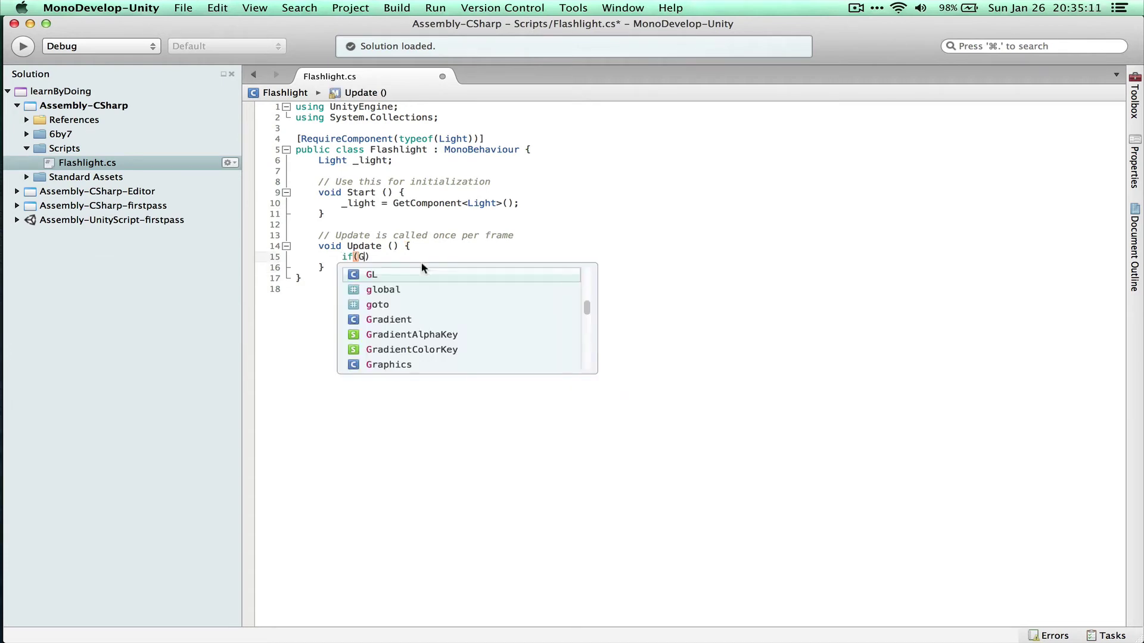
{"action": "key", "text": "BackSpace"}
{"action": "type", "text": "Input.GetBut"}
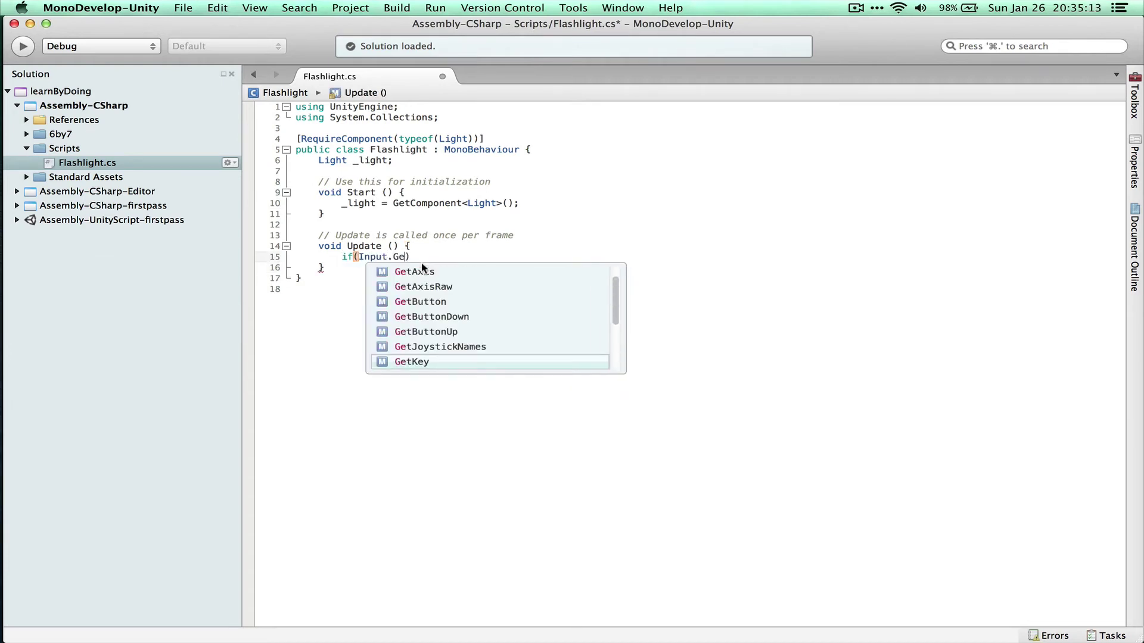
{"action": "type", "text": "tonDown (\"F"}
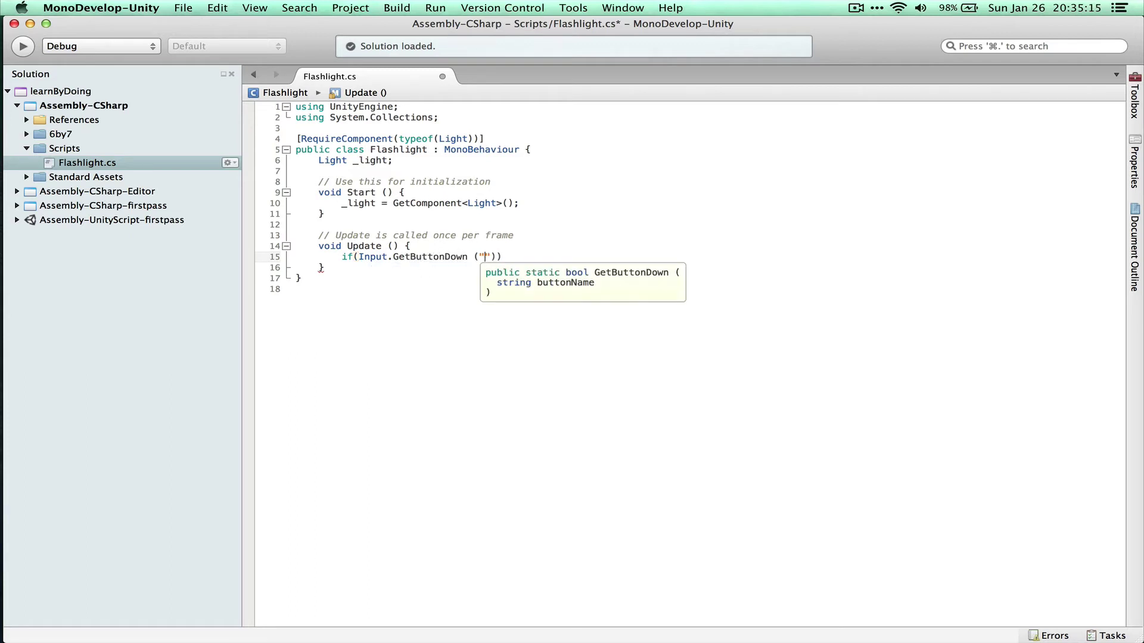
{"action": "type", "text": "lashlight\")) {"}
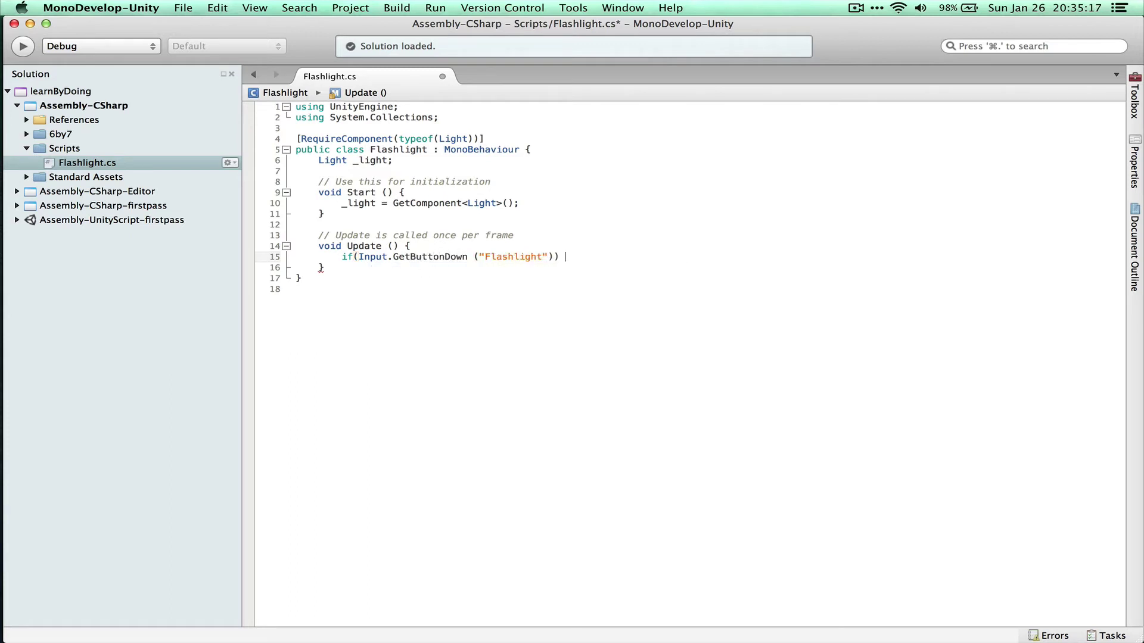
Step: Inside the if block in Update, add the statement "_light.enabled = !_light.enabled;"
{"action": "key", "text": "Return"}
{"action": "type", "text": "_light"}
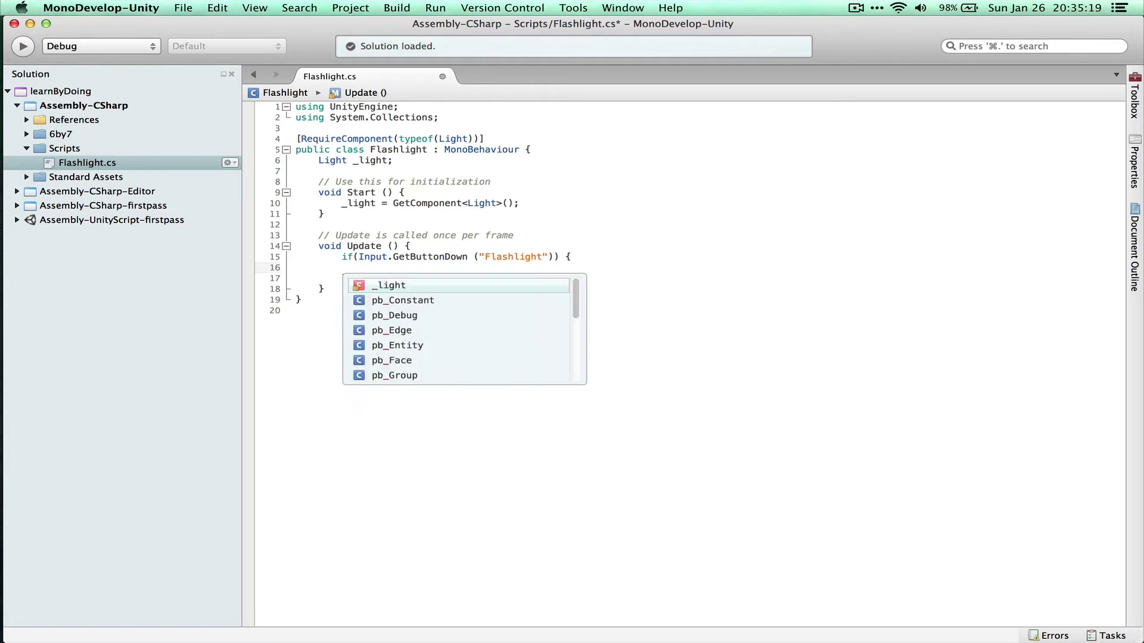
{"action": "type", "text": ".enabled = _"}
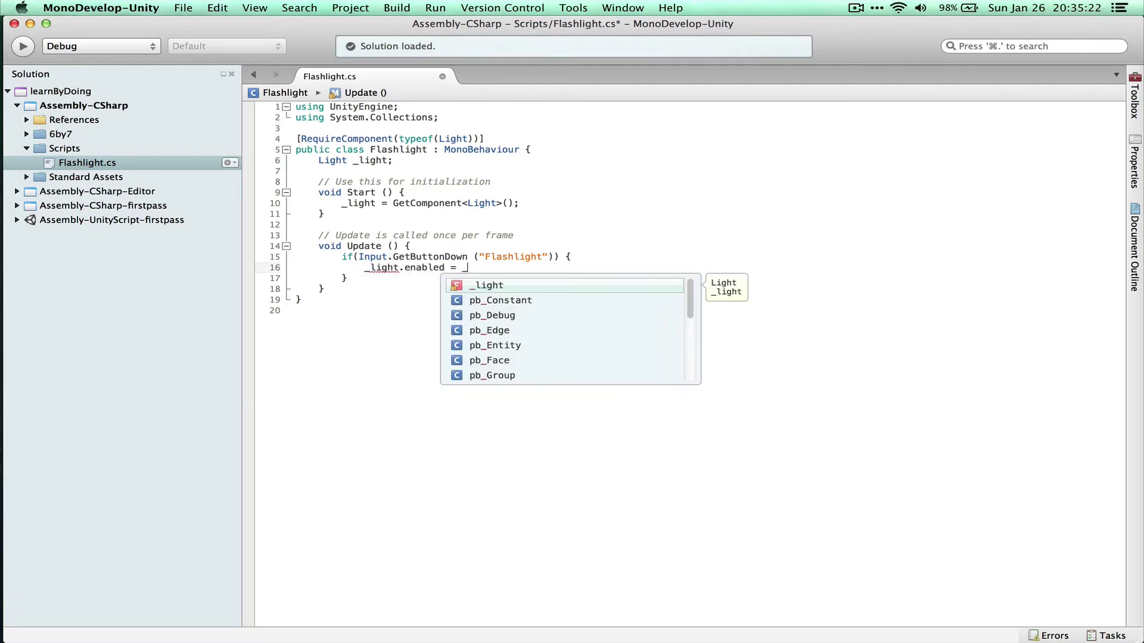
{"action": "key", "text": "BackSpace"}
{"action": "type", "text": "!_light,"}
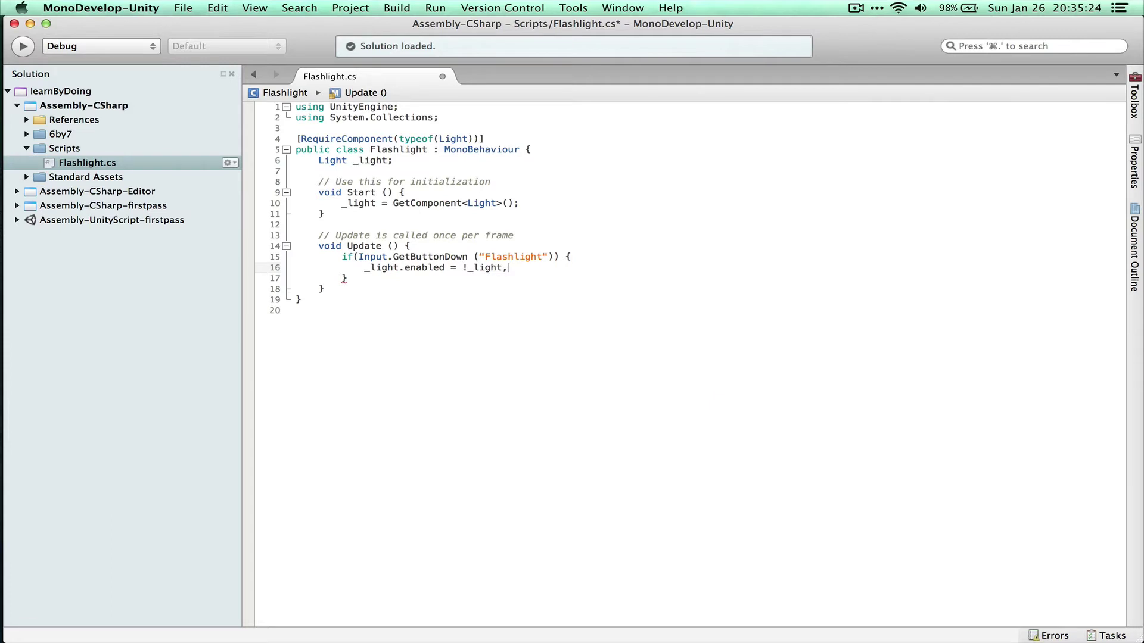
{"action": "key", "text": "BackSpace"}
{"action": "type", "text": ".enabled;"}
{"action": "mouse_move", "coordinate": [424, 259]}
Step: Switch to Unity and attach the Flashlight script to the Flashlight object under Main Camera
{"action": "key", "text": "super+Tab"}
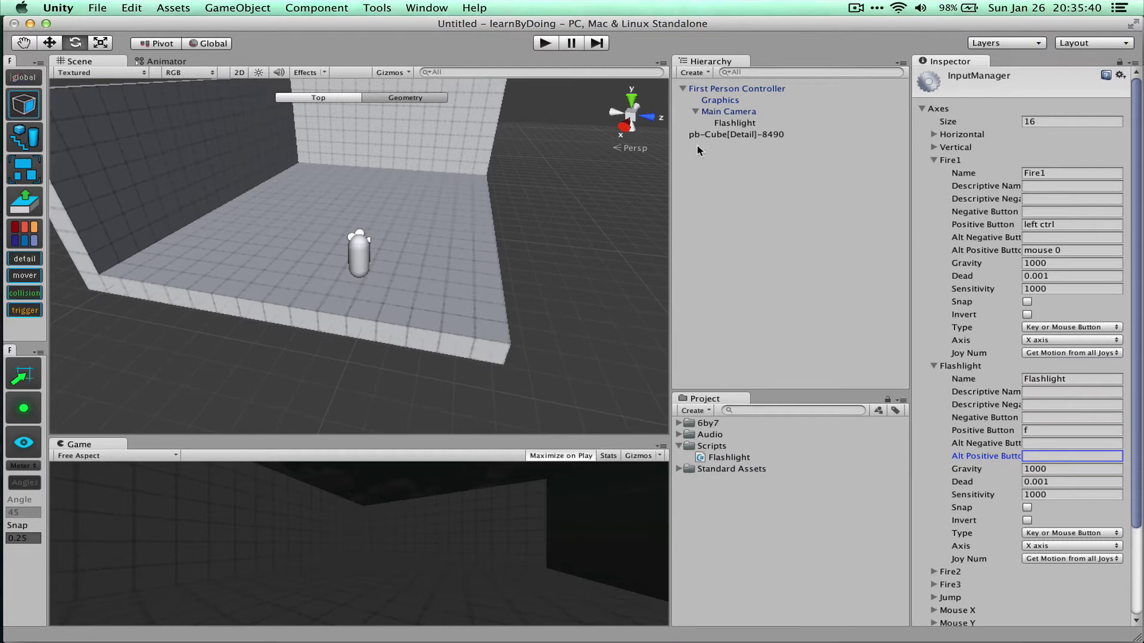
{"action": "left_click", "coordinate": [732, 119]}
{"action": "left_click_drag", "start_coordinate": [724, 457], "coordinate": [730, 122]}
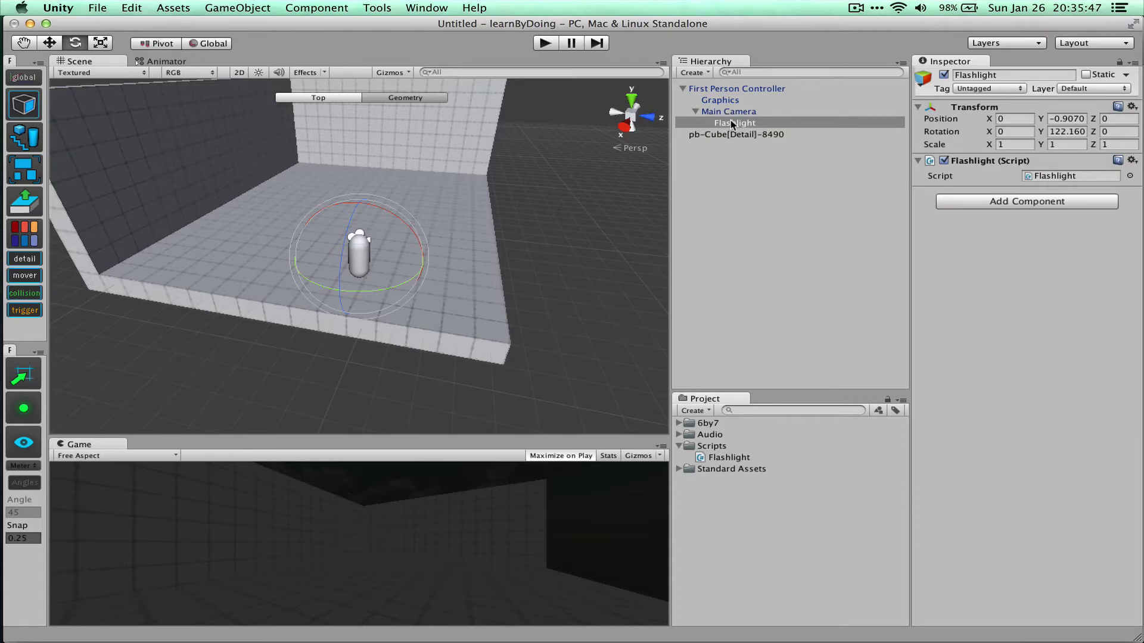
Step: Switch to MonoDevelop and save Flashlight.cs
{"action": "key", "text": "super+Tab"}
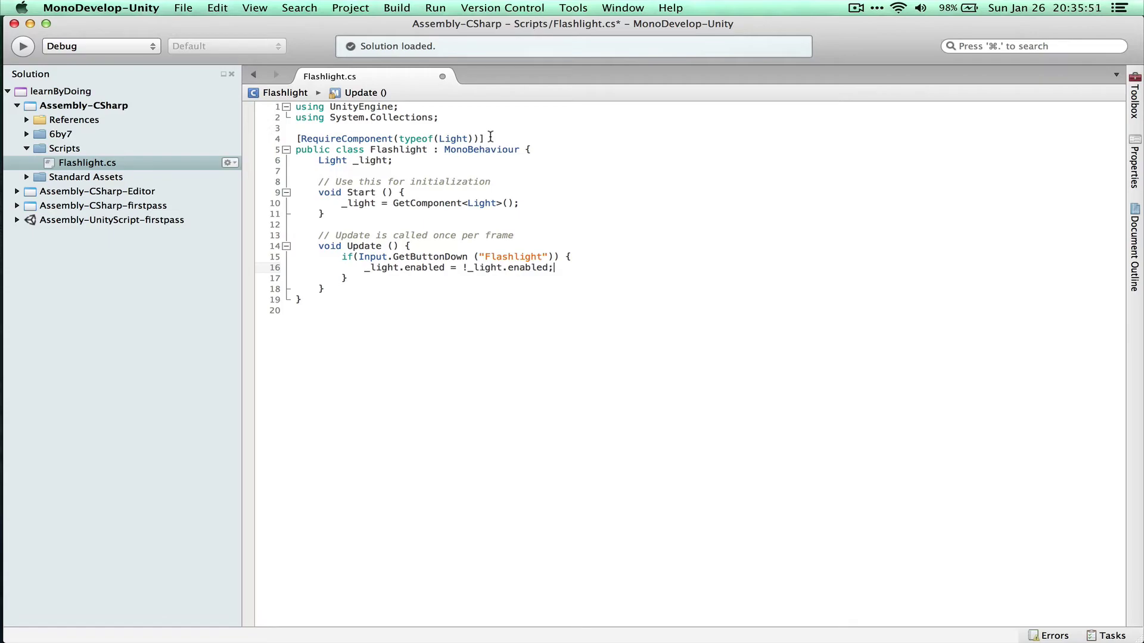
{"action": "key", "text": "super+Tab"}
{"action": "key", "text": "super+Tab"}
{"action": "key", "text": "super+s"}
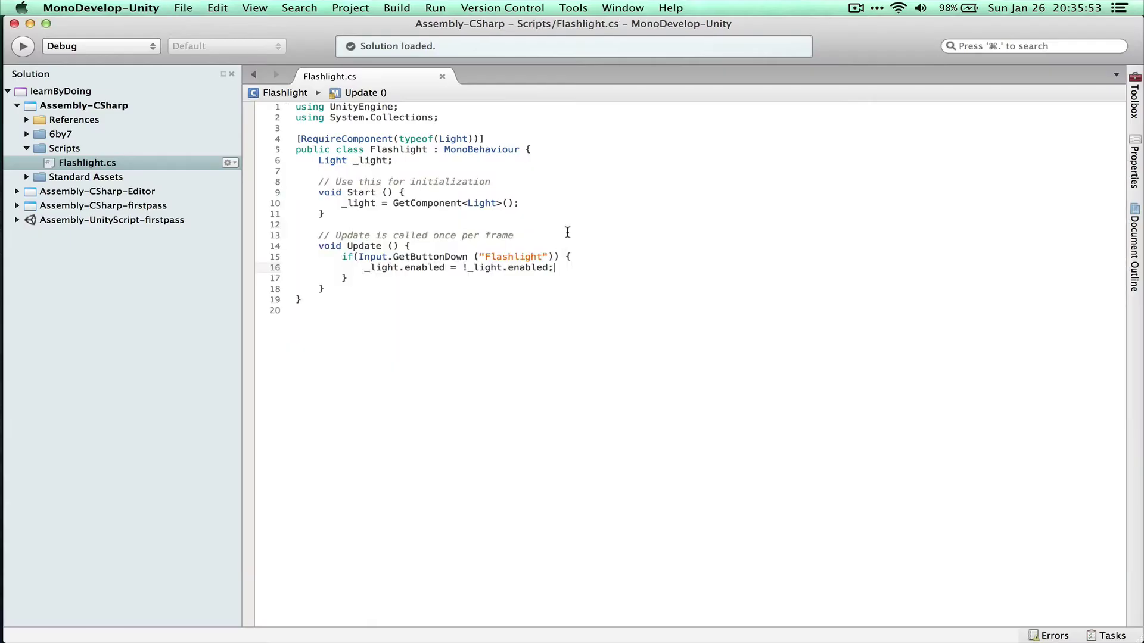
Step: Switch to Unity, remove the script component from the Flashlight object and attach the saved Flashlight script again
{"action": "key", "text": "super+Tab"}
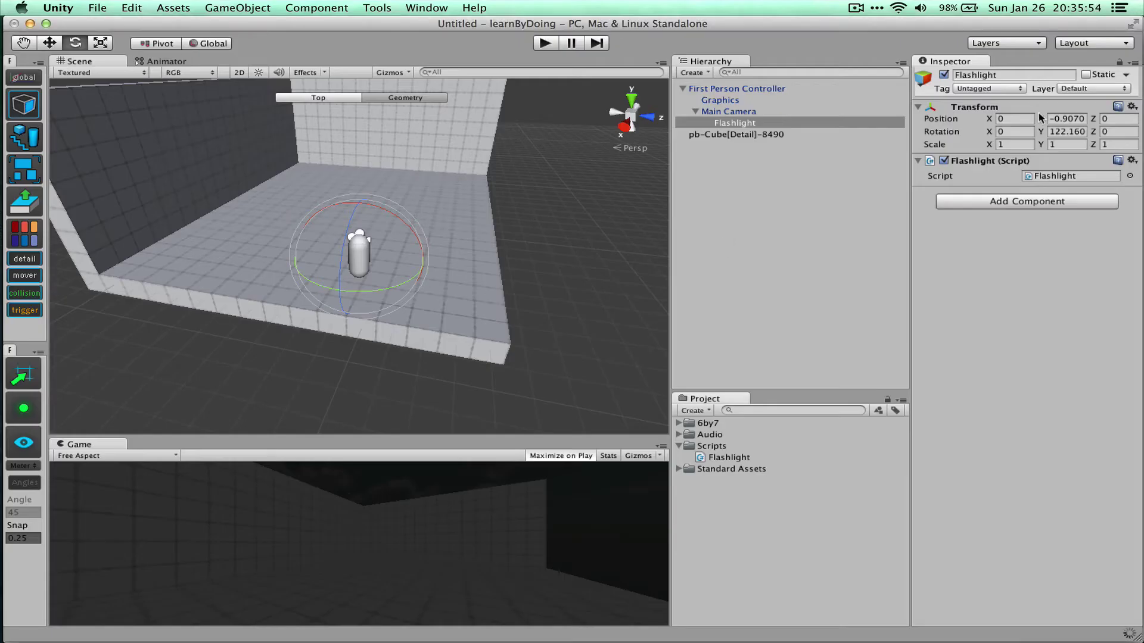
{"action": "right_click", "coordinate": [972, 167]}
{"action": "left_click", "coordinate": [652, 583]}
{"action": "left_click_drag", "start_coordinate": [728, 458], "coordinate": [739, 123]}
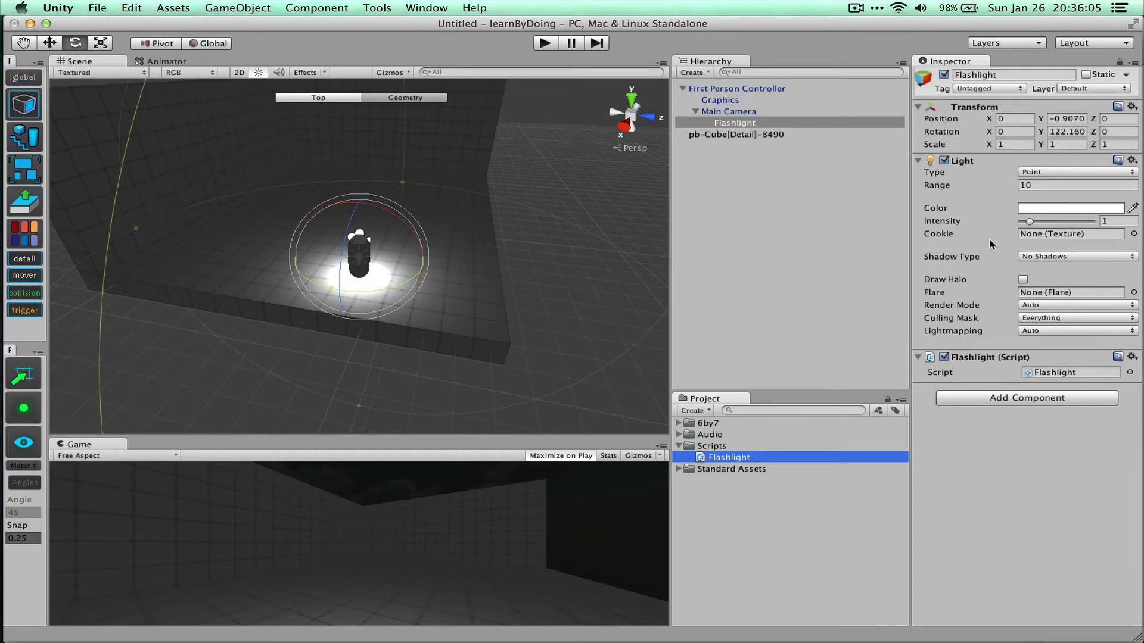
Step: Set the Flashlight's Light component to type Spot with a range of 15 and a spot angle of 60
{"action": "left_click", "coordinate": [1045, 172]}
{"action": "left_click", "coordinate": [1042, 151]}
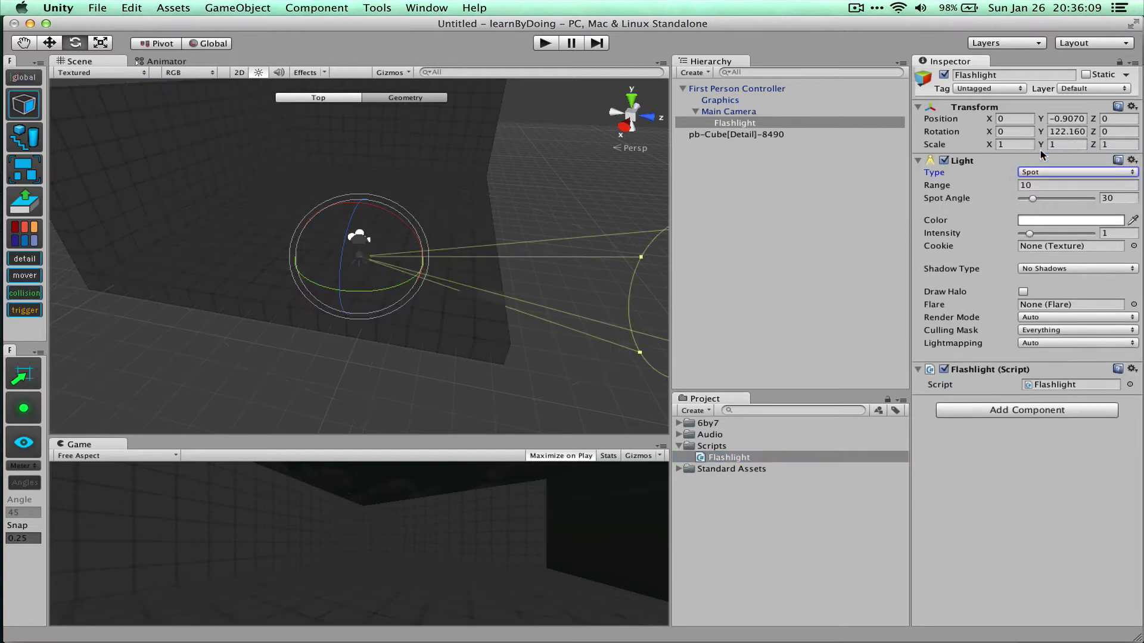
{"action": "left_click", "coordinate": [1036, 186]}
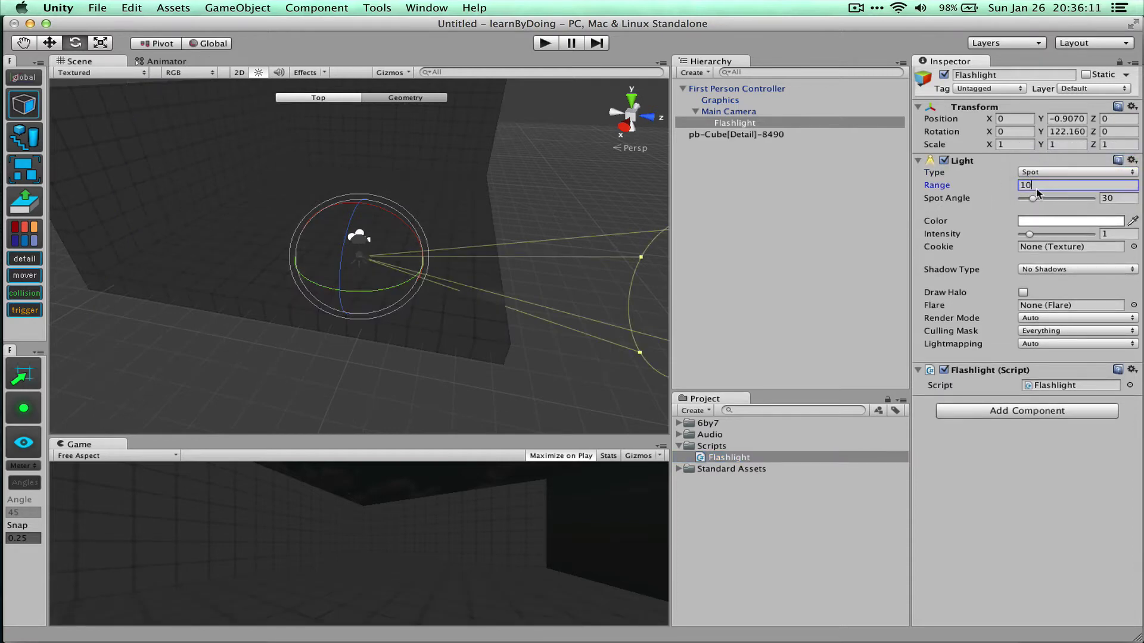
{"action": "type", "text": "15"}
{"action": "key", "text": "Tab"}
{"action": "type", "text": "60"}
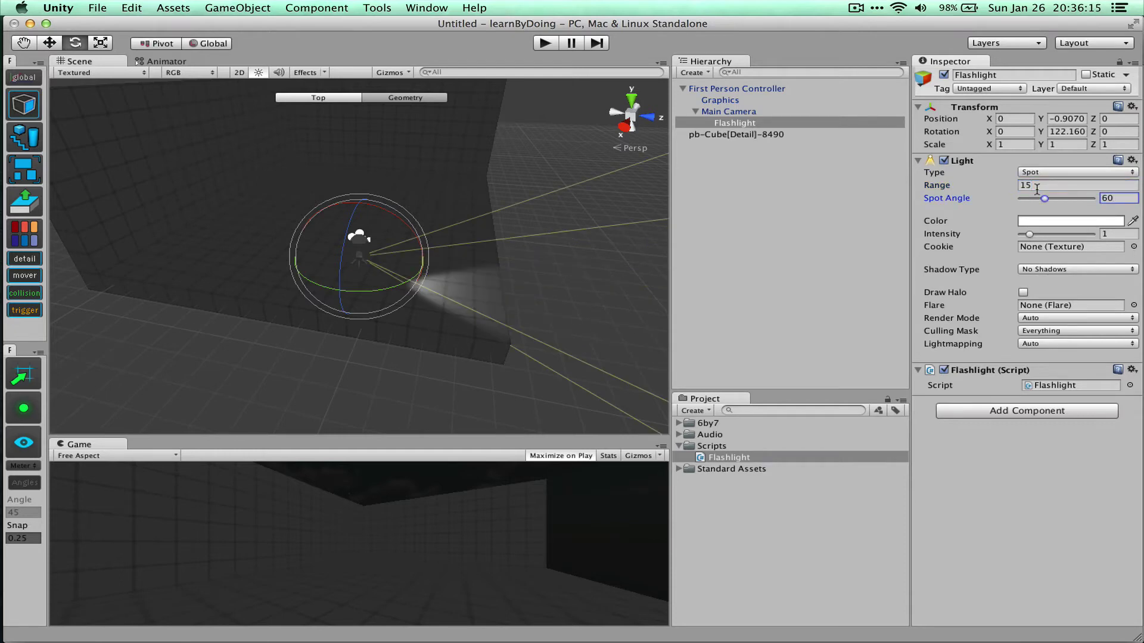
Step: Set the spot light's color to a pale yellow and play-test the scene
{"action": "left_click", "coordinate": [1051, 222]}
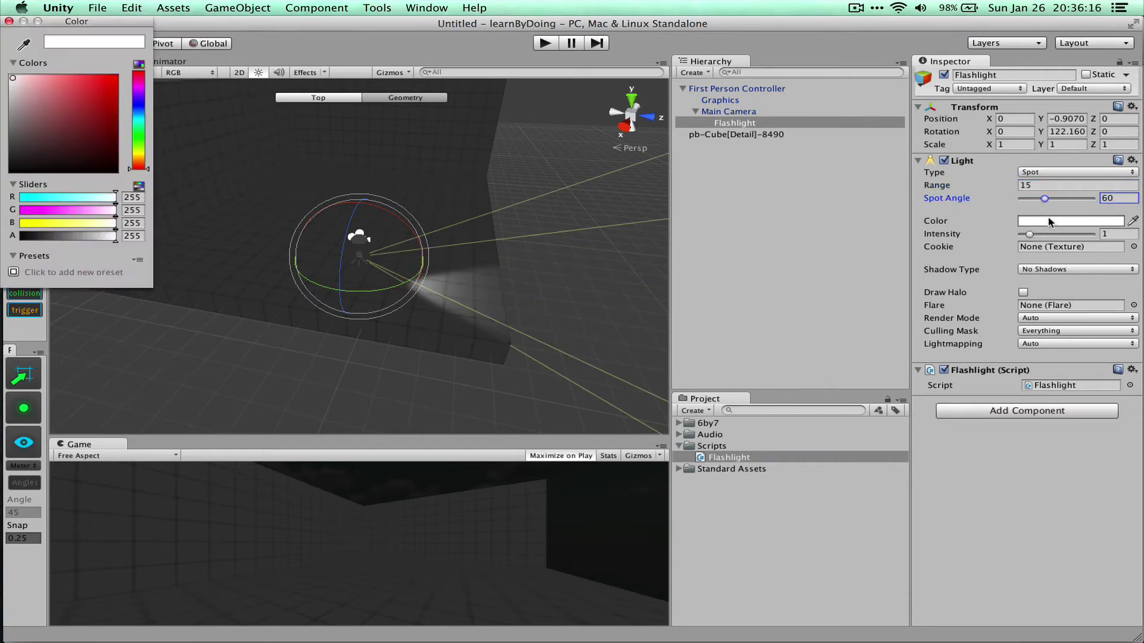
{"action": "left_click", "coordinate": [141, 153]}
{"action": "left_click_drag", "start_coordinate": [57, 102], "coordinate": [49, 84]}
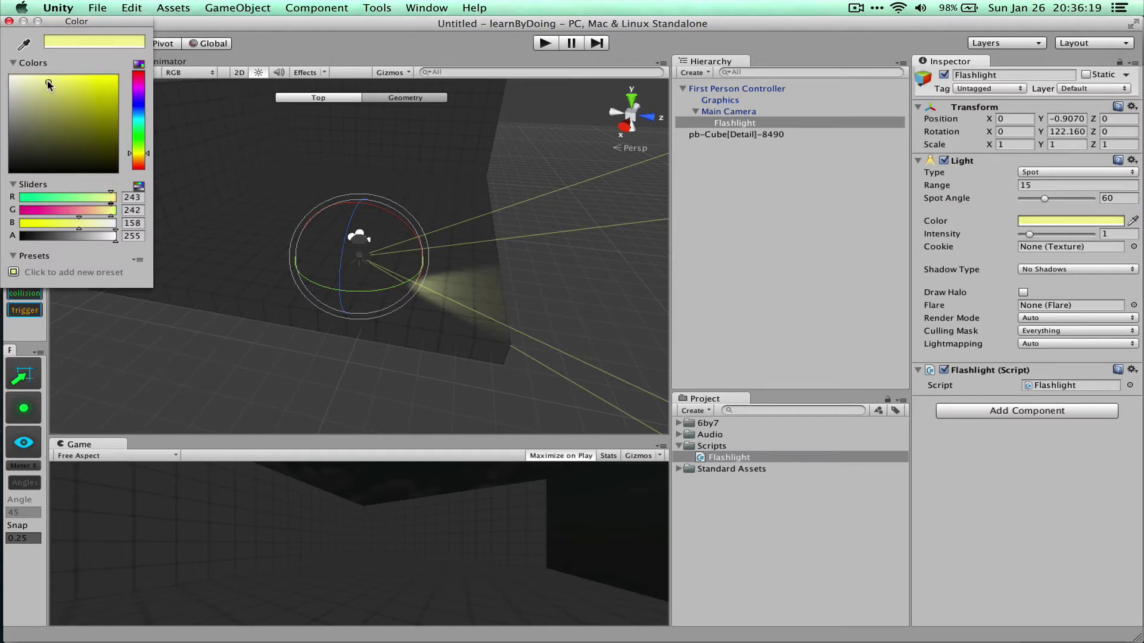
{"action": "left_click", "coordinate": [9, 21]}
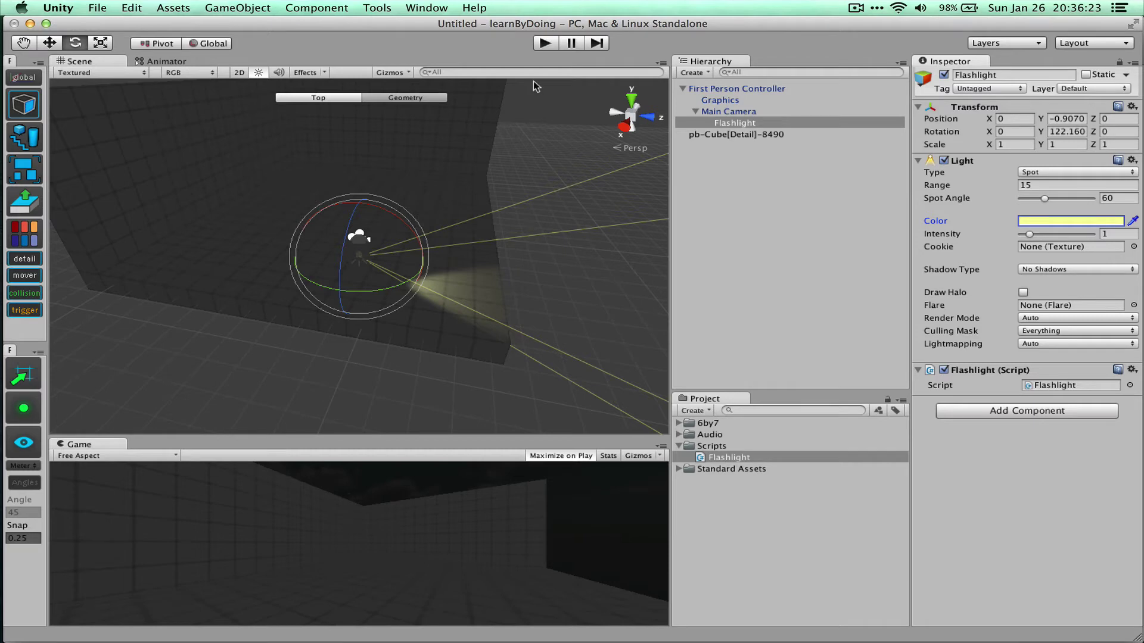
{"action": "left_click", "coordinate": [545, 45]}
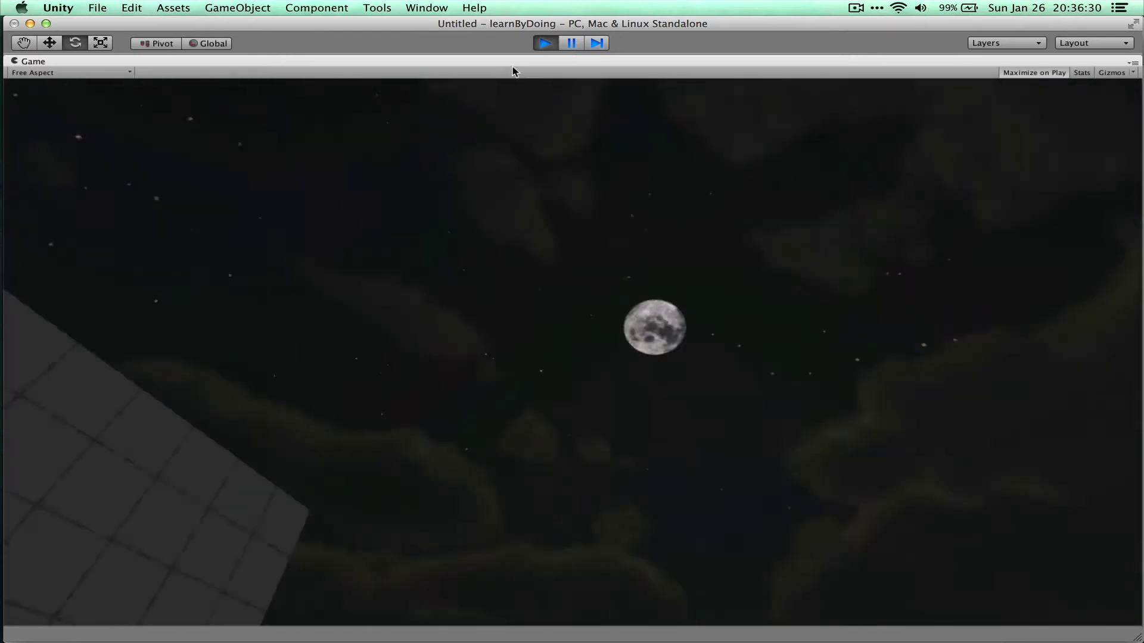
{"action": "left_click", "coordinate": [544, 46]}
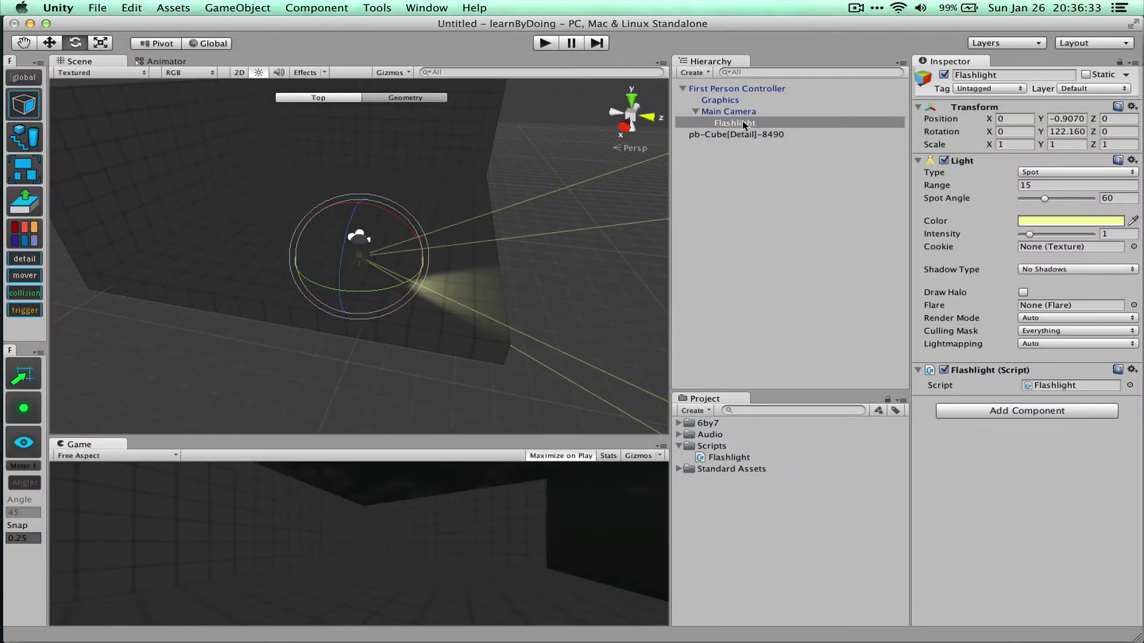
Step: Set the Flashlight's Y position and Y rotation to 0 and play-test the scene
{"action": "left_click", "coordinate": [743, 124]}
{"action": "left_click", "coordinate": [1065, 119]}
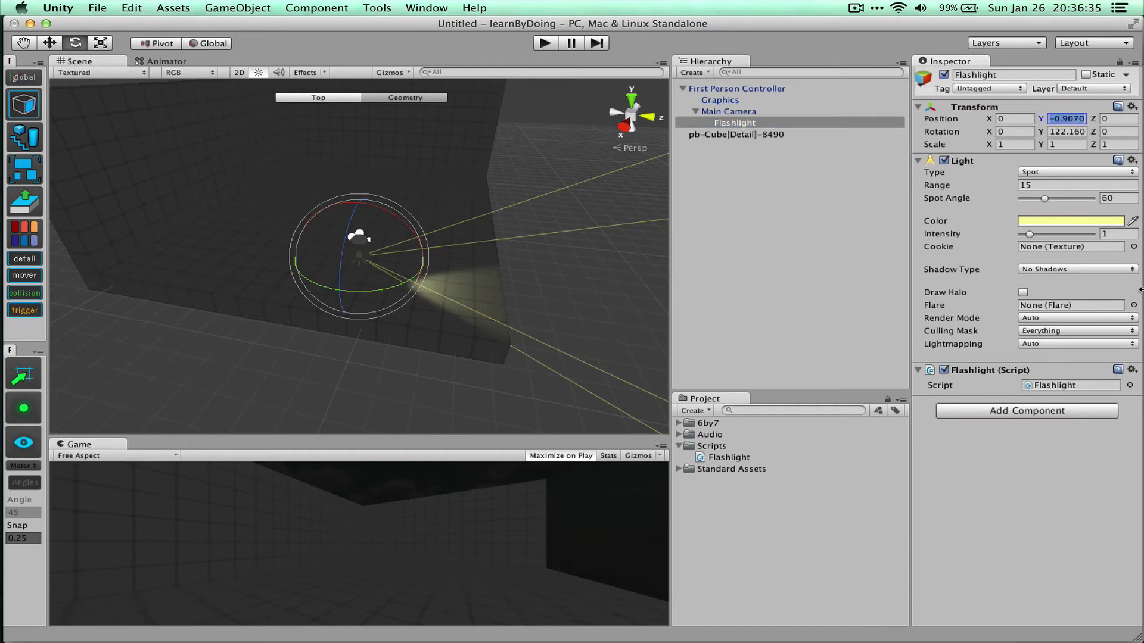
{"action": "type", "text": "0"}
{"action": "key", "text": "Tab"}
{"action": "key", "text": "Tab"}
{"action": "key", "text": "Tab"}
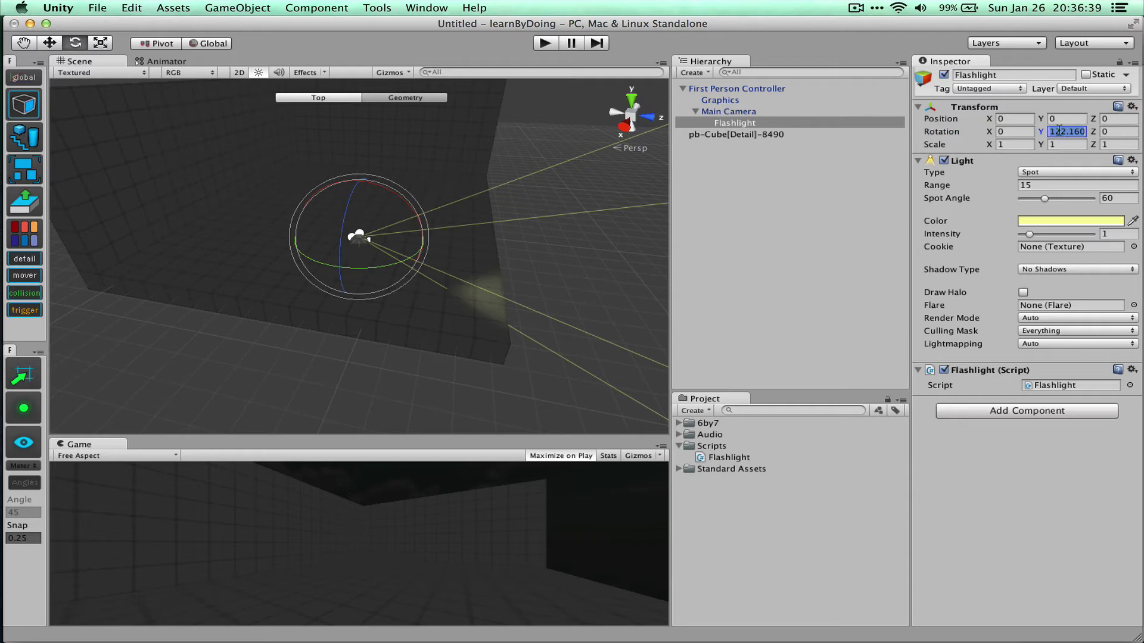
{"action": "type", "text": "0"}
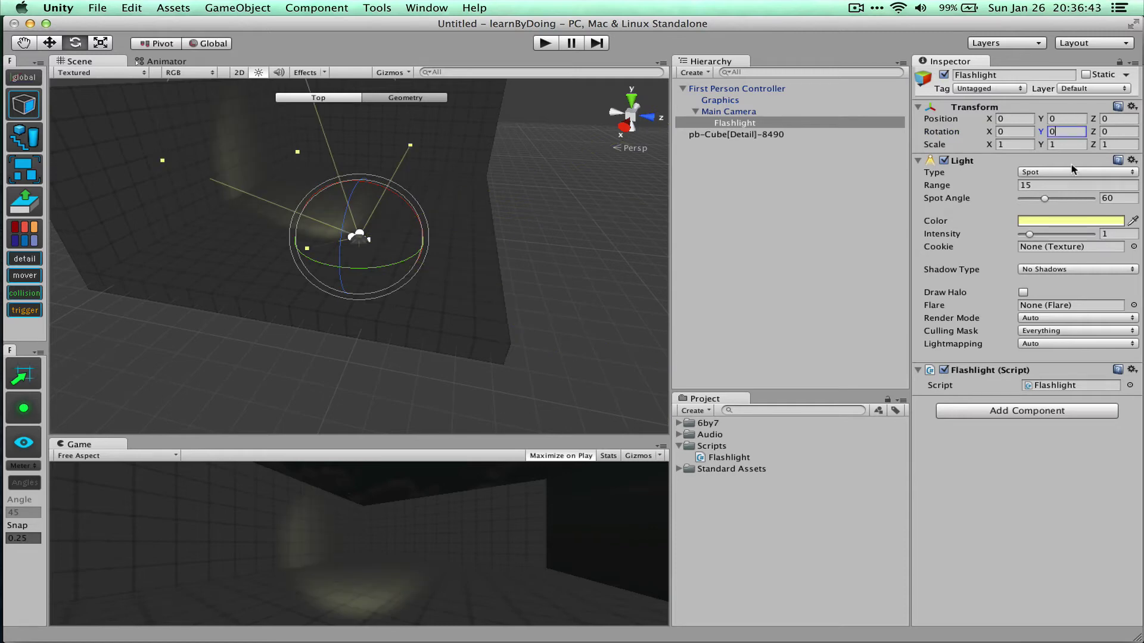
{"action": "left_click", "coordinate": [545, 43]}
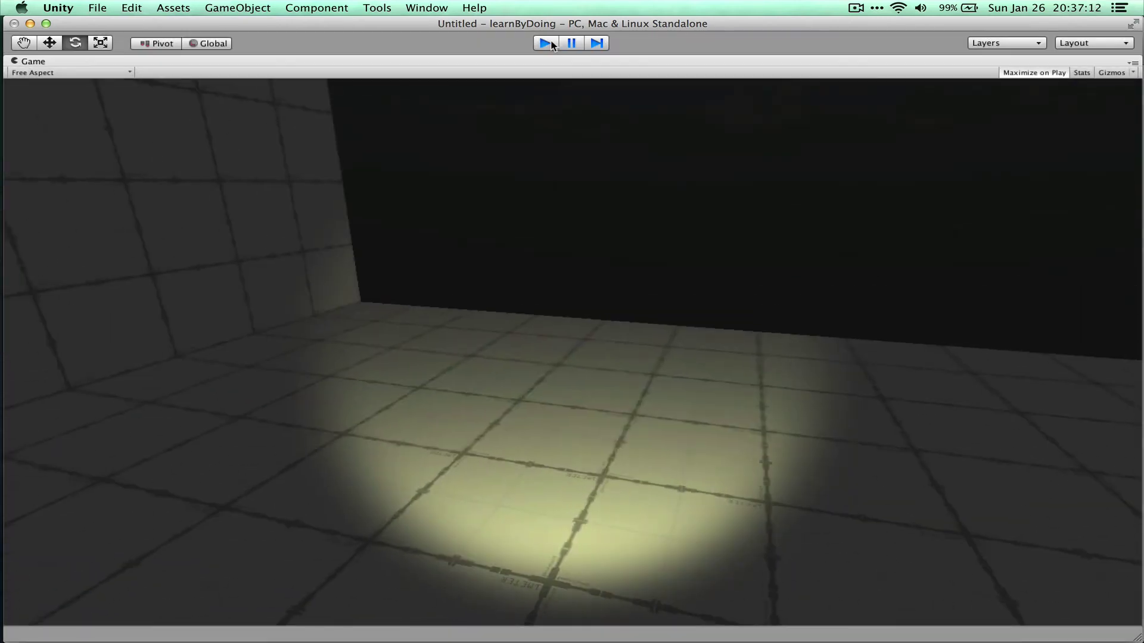
{"action": "left_click", "coordinate": [552, 44]}
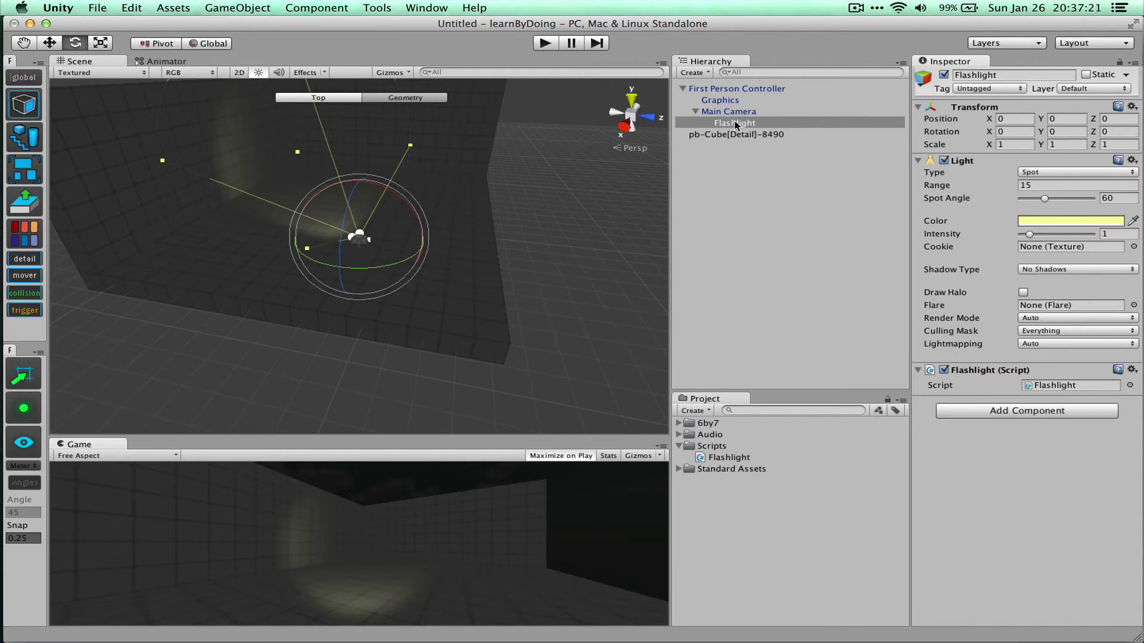
Step: Move the Flashlight out of Main Camera to be a direct child of First Person Controller, and play-test the scene
{"action": "left_click_drag", "start_coordinate": [735, 124], "coordinate": [738, 89]}
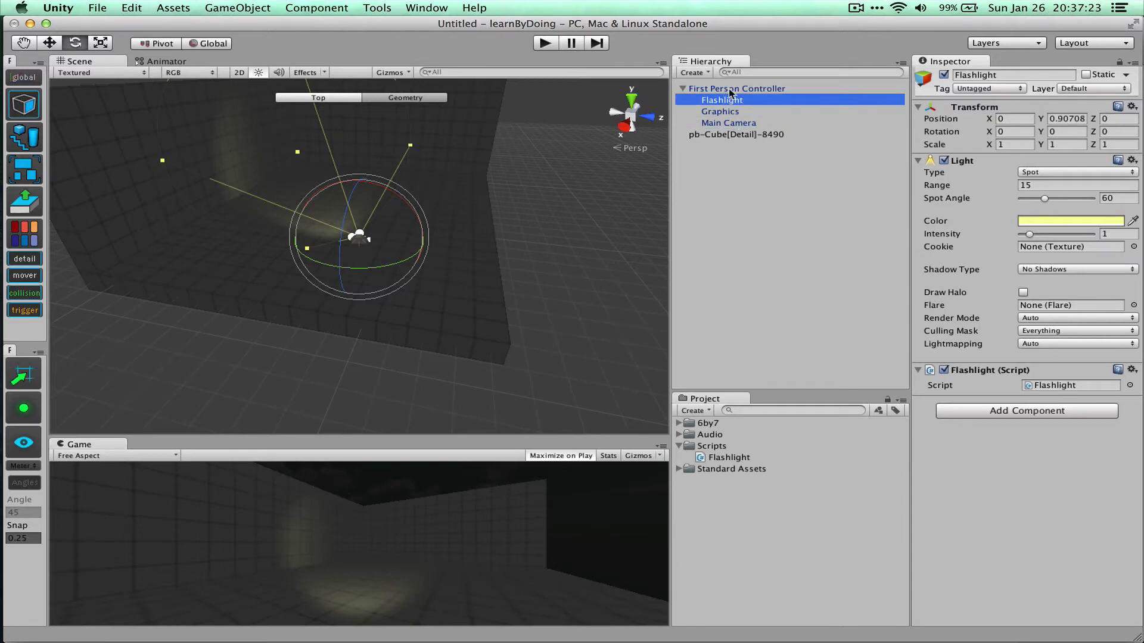
{"action": "left_click", "coordinate": [546, 46]}
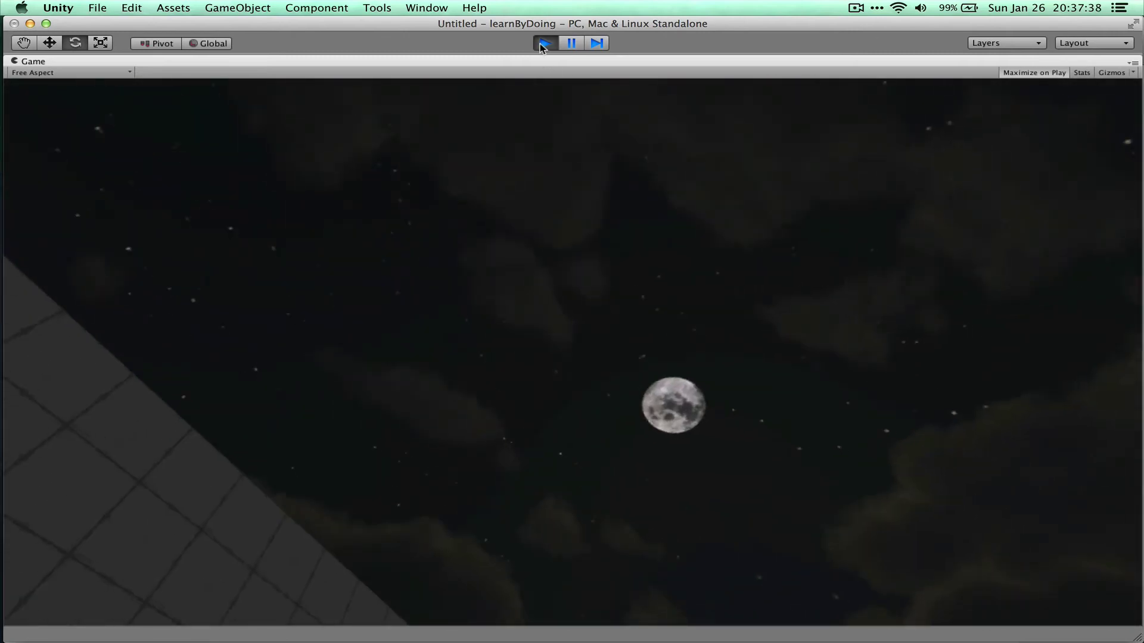
{"action": "left_click", "coordinate": [542, 44]}
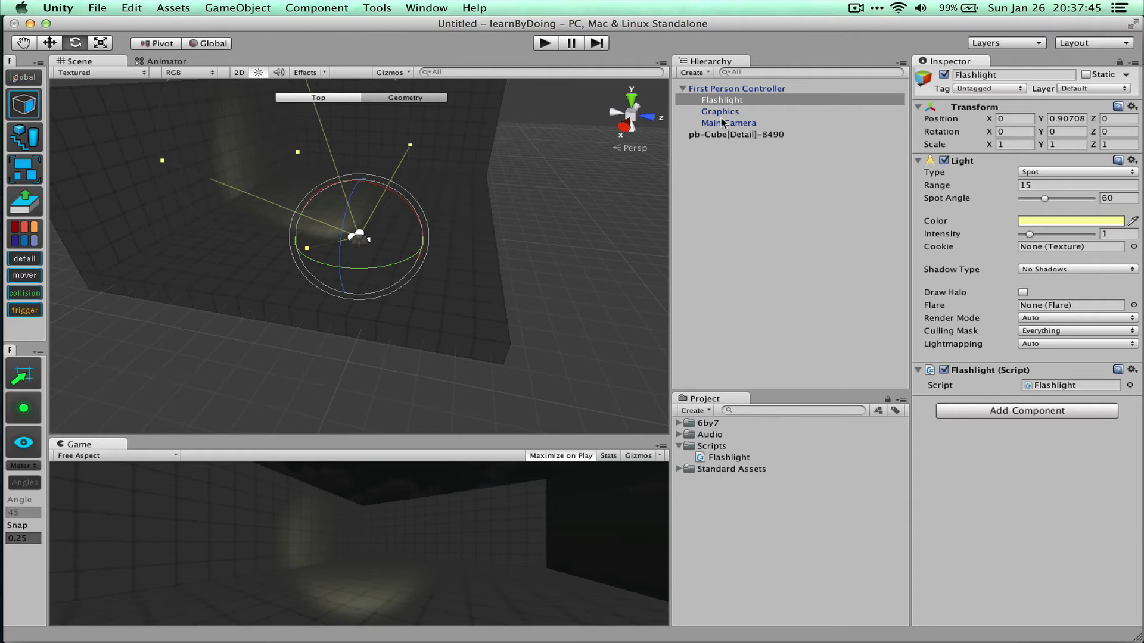
Step: Switch to MonoDevelop and start a "transform.rotation =" assignment below the if block in Update
{"action": "key", "text": "super+Tab"}
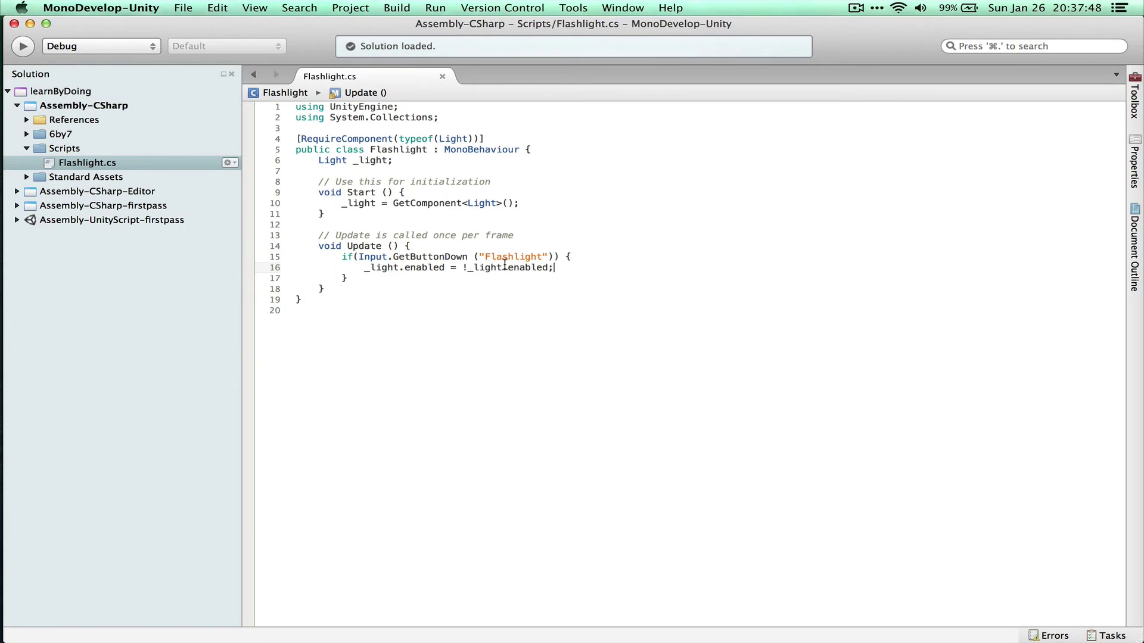
{"action": "left_click", "coordinate": [492, 282]}
{"action": "key", "text": "Return"}
{"action": "key", "text": "Return"}
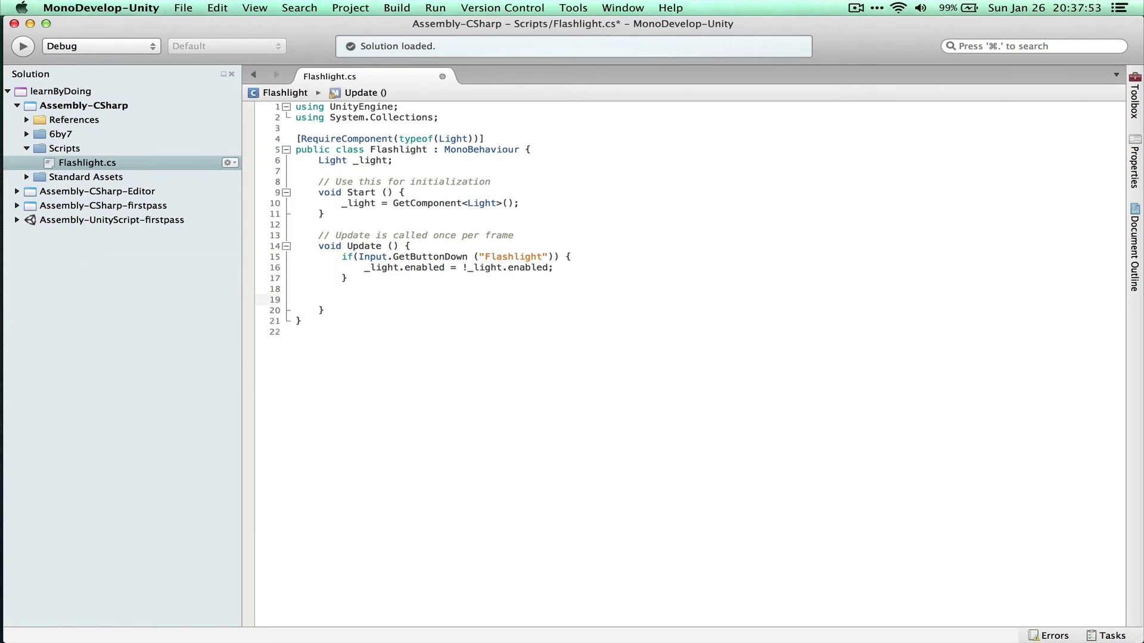
{"action": "type", "text": "transform.ro"}
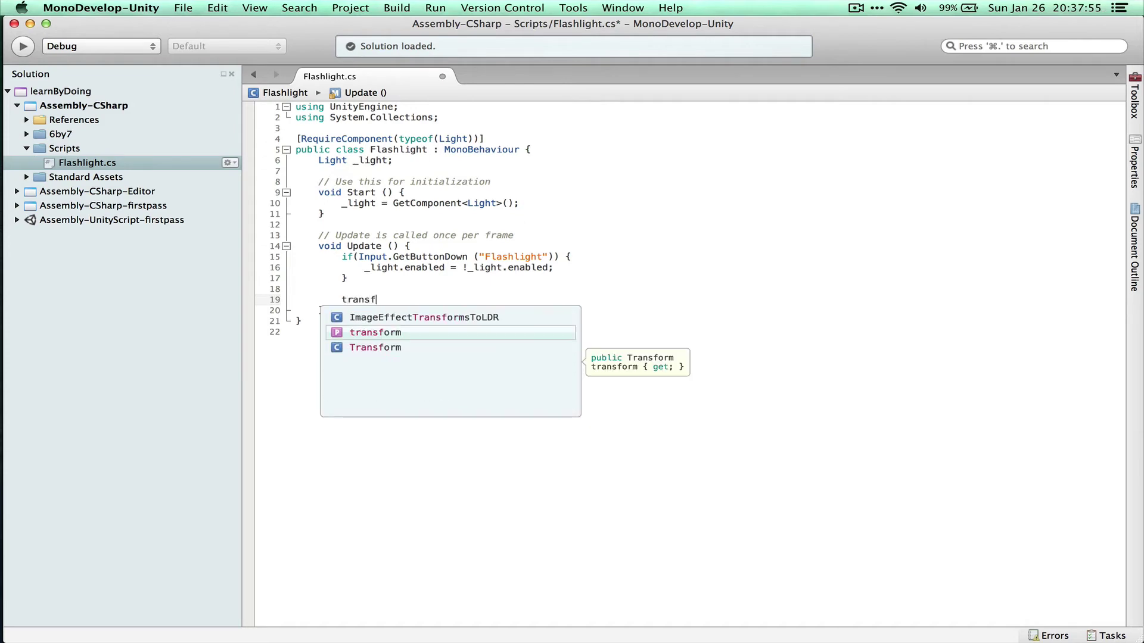
{"action": "type", "text": "tation ="}
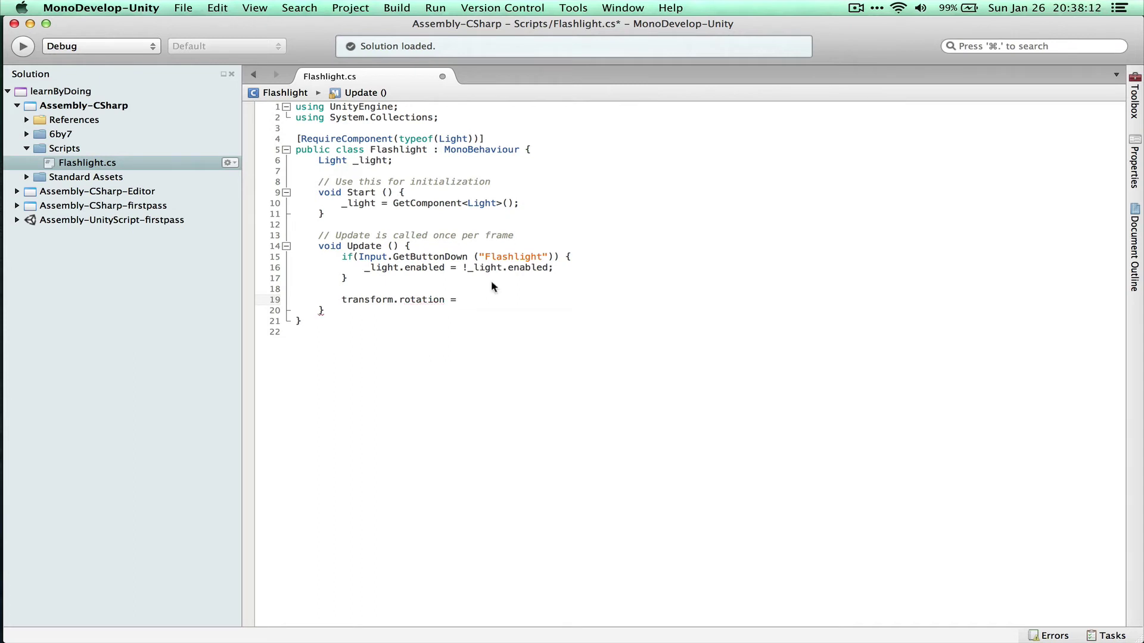
Step: Replace the unfinished rotation assignment in Update with the line "transform.Rotate ();"
{"action": "key", "text": "shift+Home"}
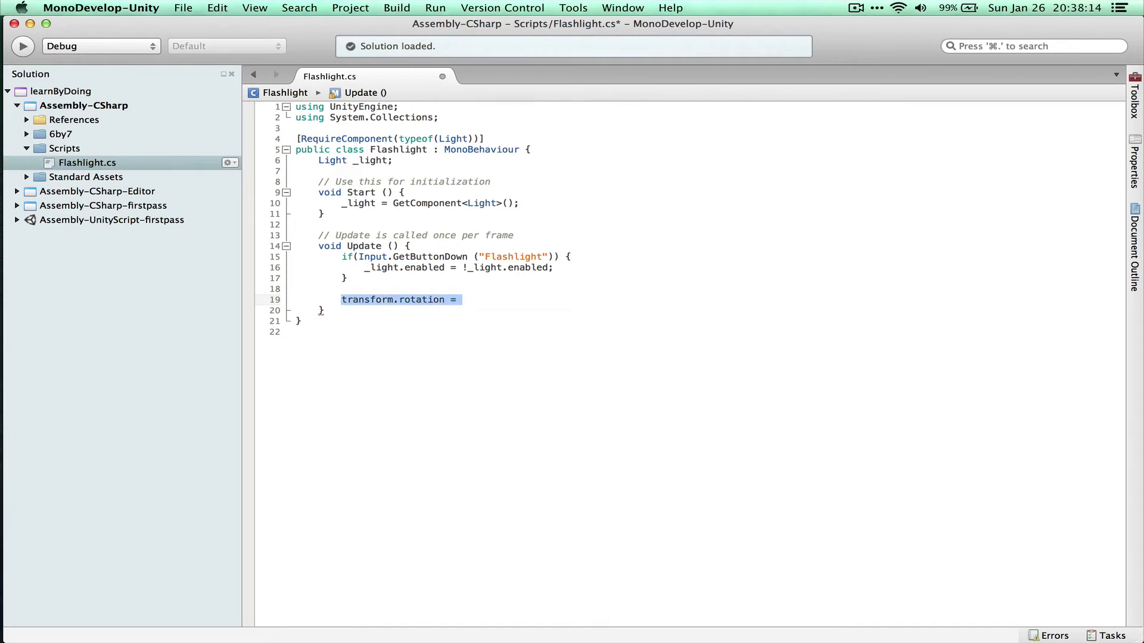
{"action": "type", "text": "transform.Ro"}
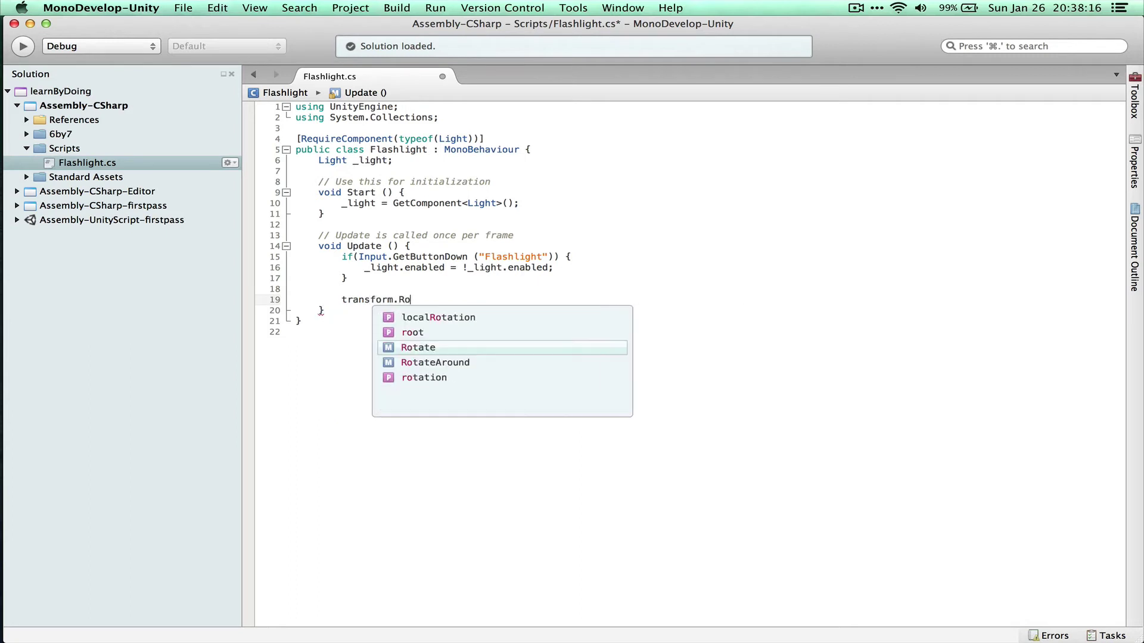
{"action": "type", "text": "tate ("}
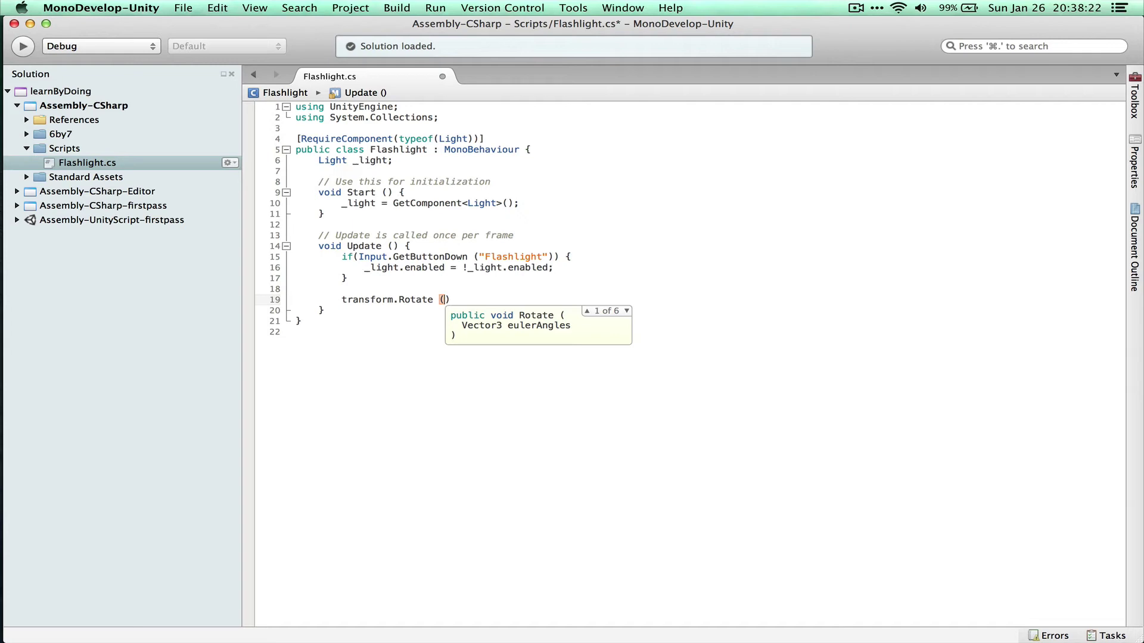
{"action": "type", "text": ")"}
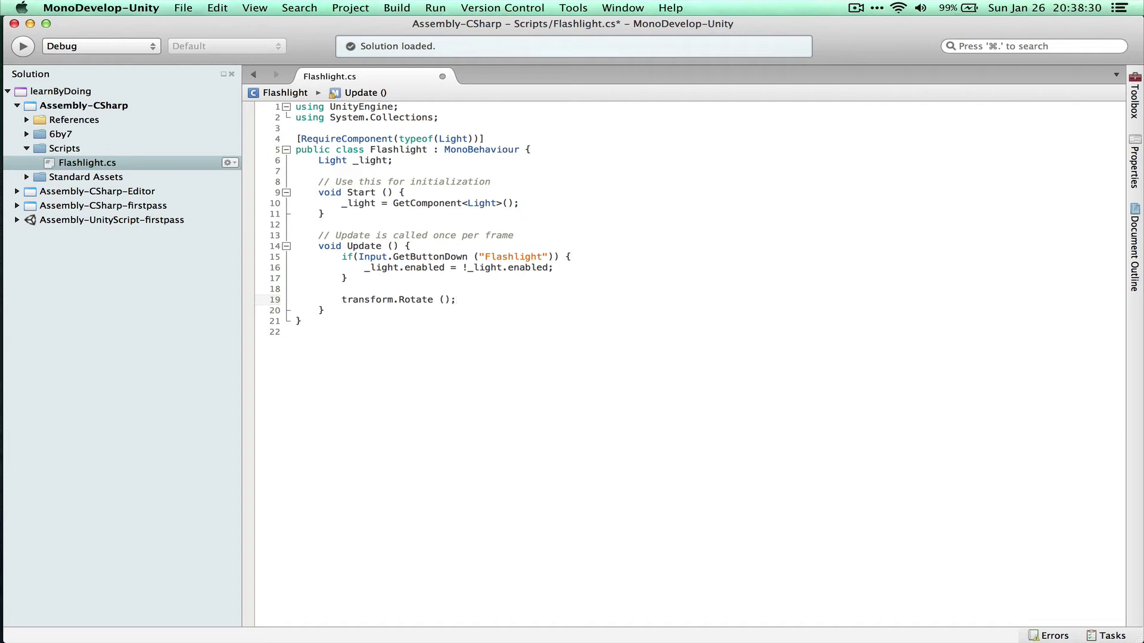
Step: Declare "public GameObject source;" at the start of the Flashlight class, followed by a blank line, and save the script
{"action": "left_click", "coordinate": [538, 157]}
{"action": "left_click", "coordinate": [536, 150]}
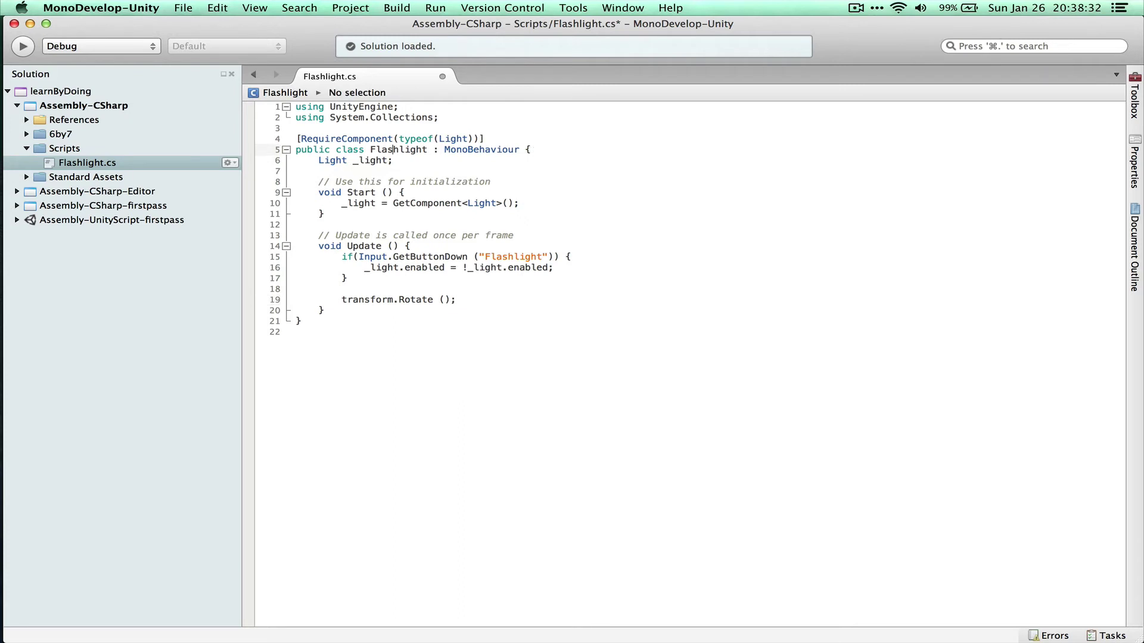
{"action": "key", "text": "Return"}
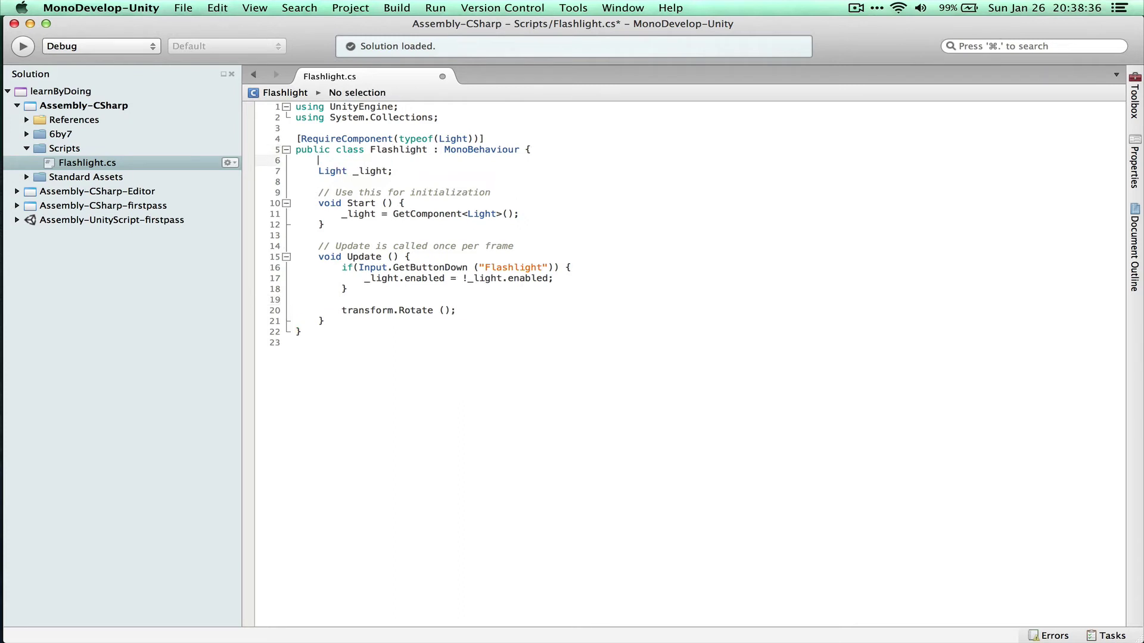
{"action": "type", "text": "public"}
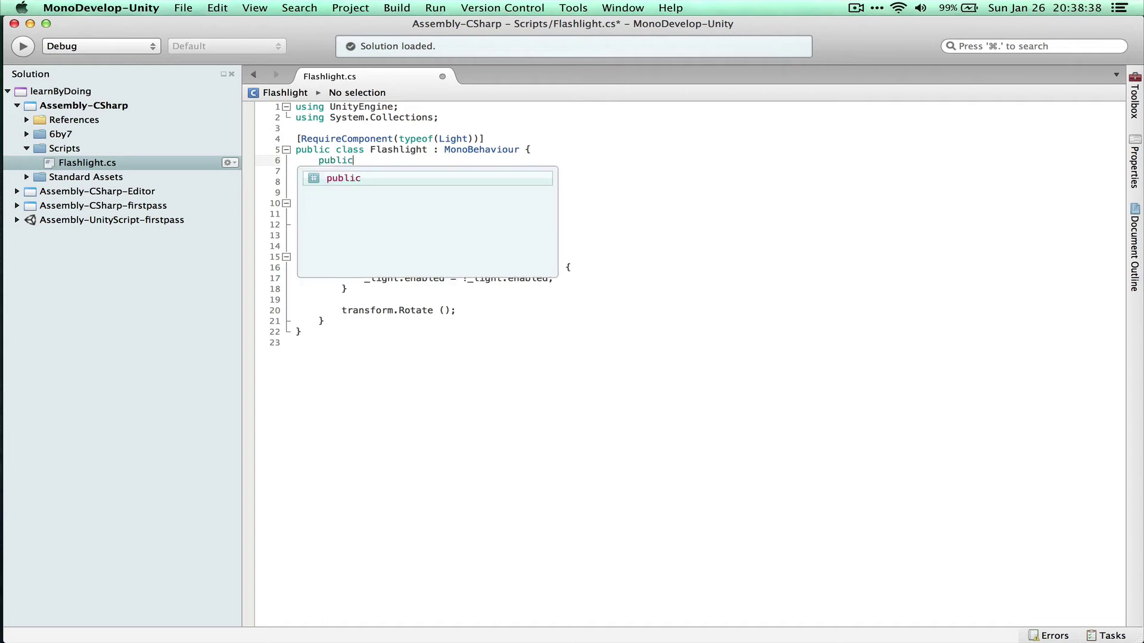
{"action": "type", "text": " GameObjec"}
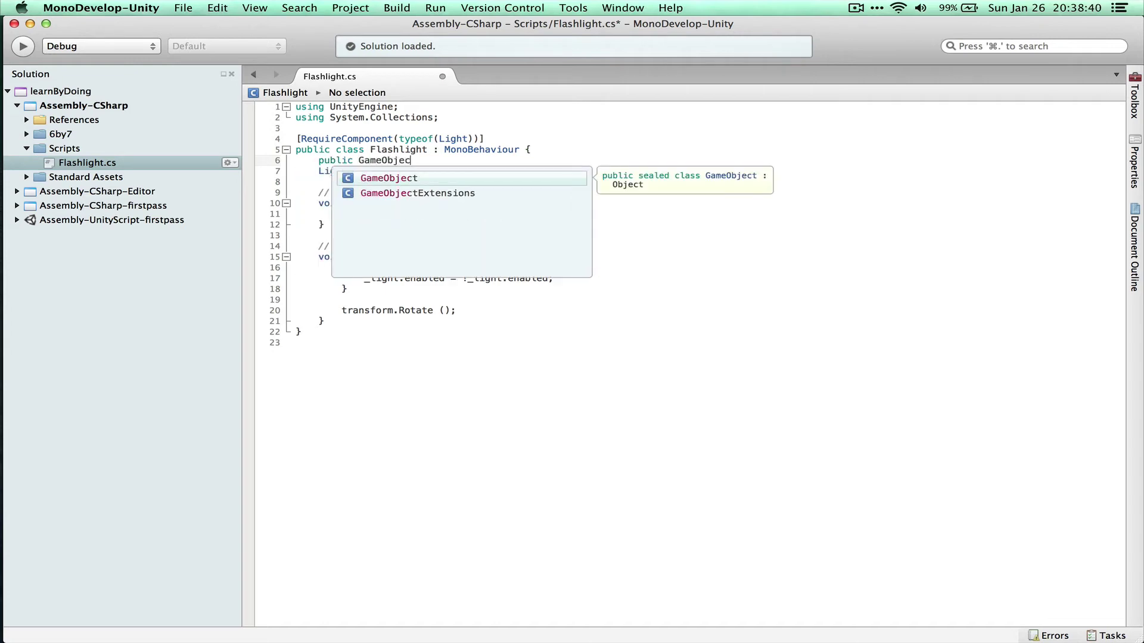
{"action": "type", "text": "t source;"}
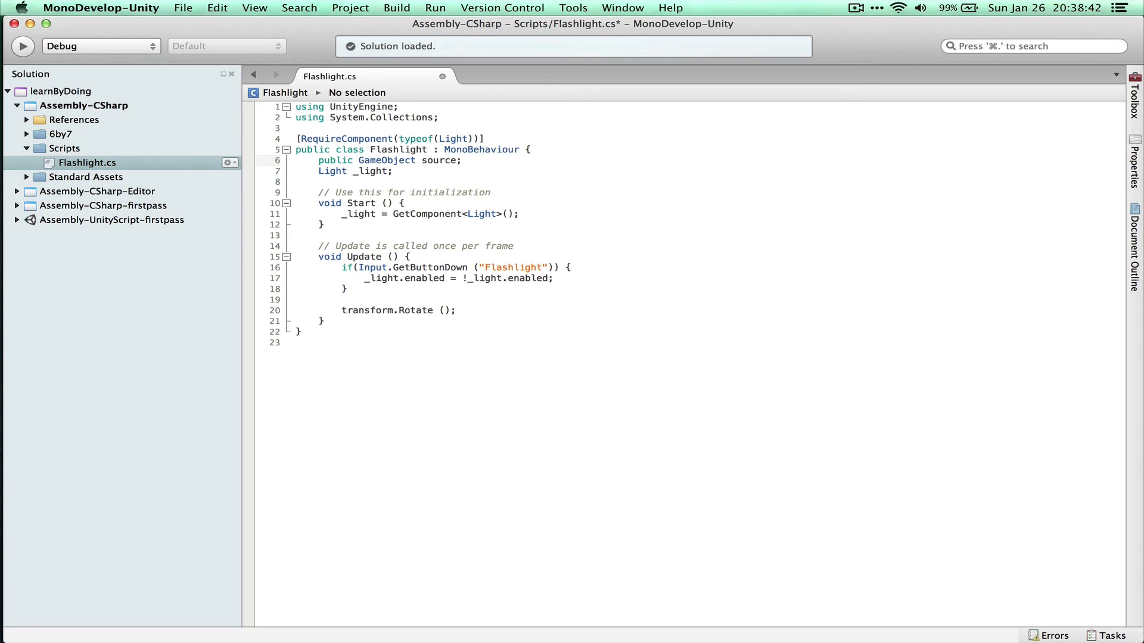
{"action": "key", "text": "Return"}
{"action": "key", "text": "Down"}
{"action": "key", "text": "super+s"}
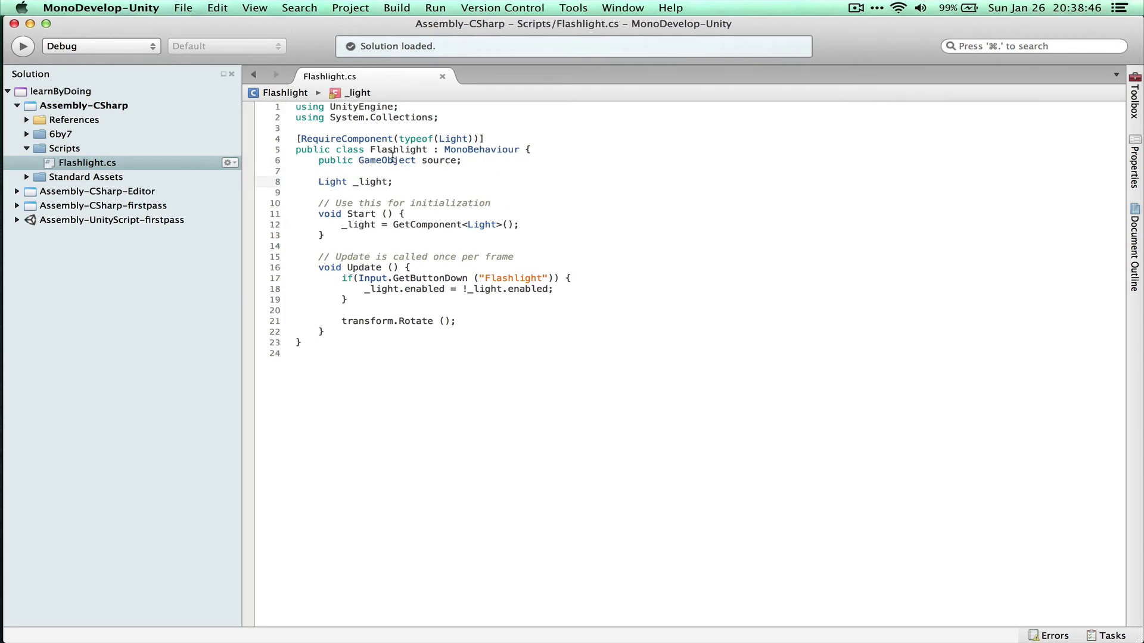
Step: Check the Flashlight object's script component in Unity for the source field and compare it with the declaration in MonoDevelop
{"action": "key", "text": "super+Tab"}
{"action": "key", "text": "super+Tab"}
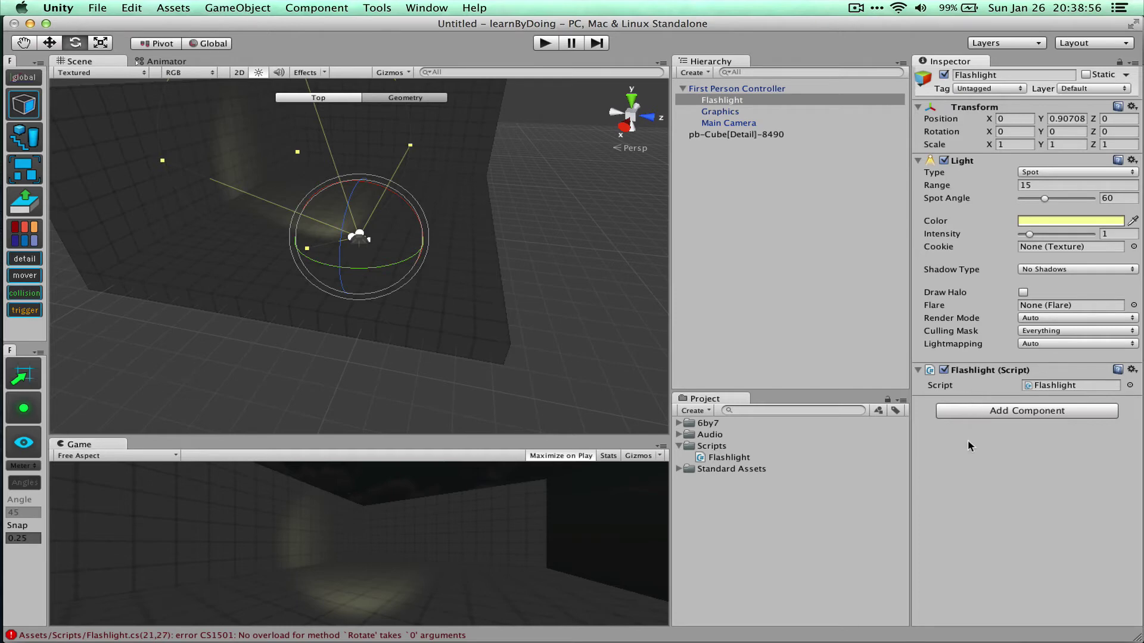
{"action": "key", "text": "super+Tab"}
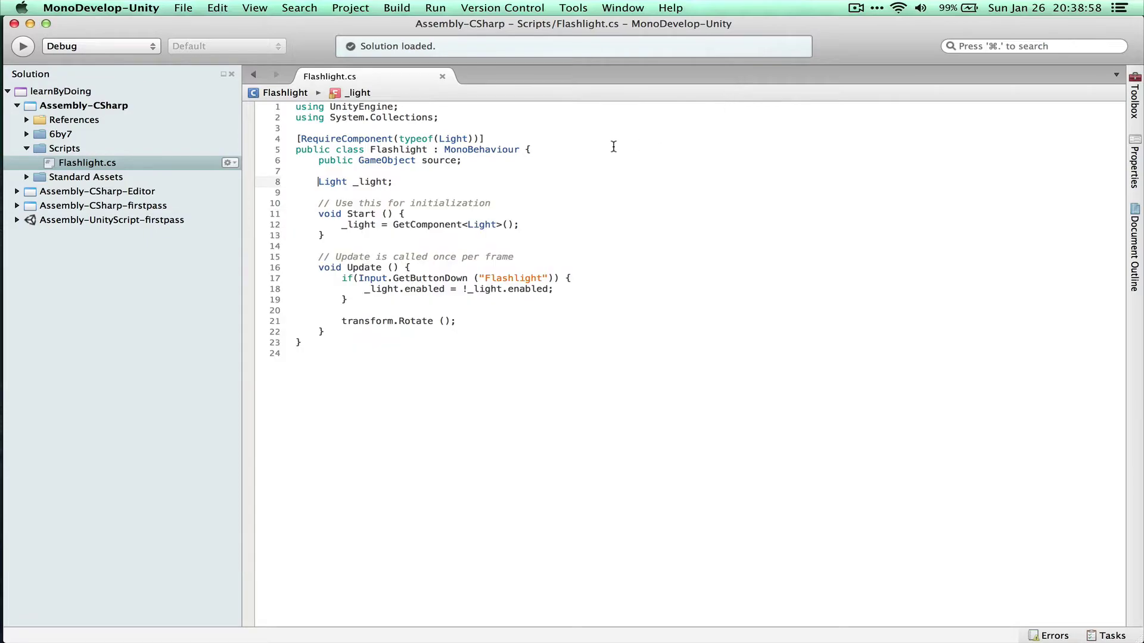
{"action": "key", "text": "super+Tab"}
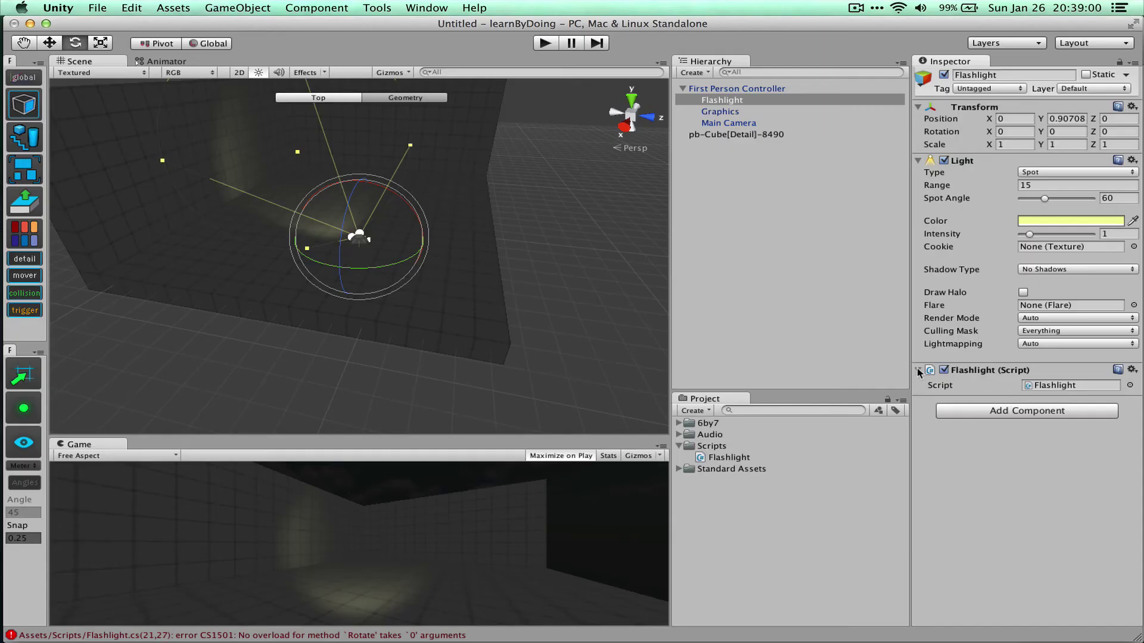
{"action": "left_click", "coordinate": [715, 101]}
{"action": "key", "text": "Down"}
{"action": "key", "text": "Up"}
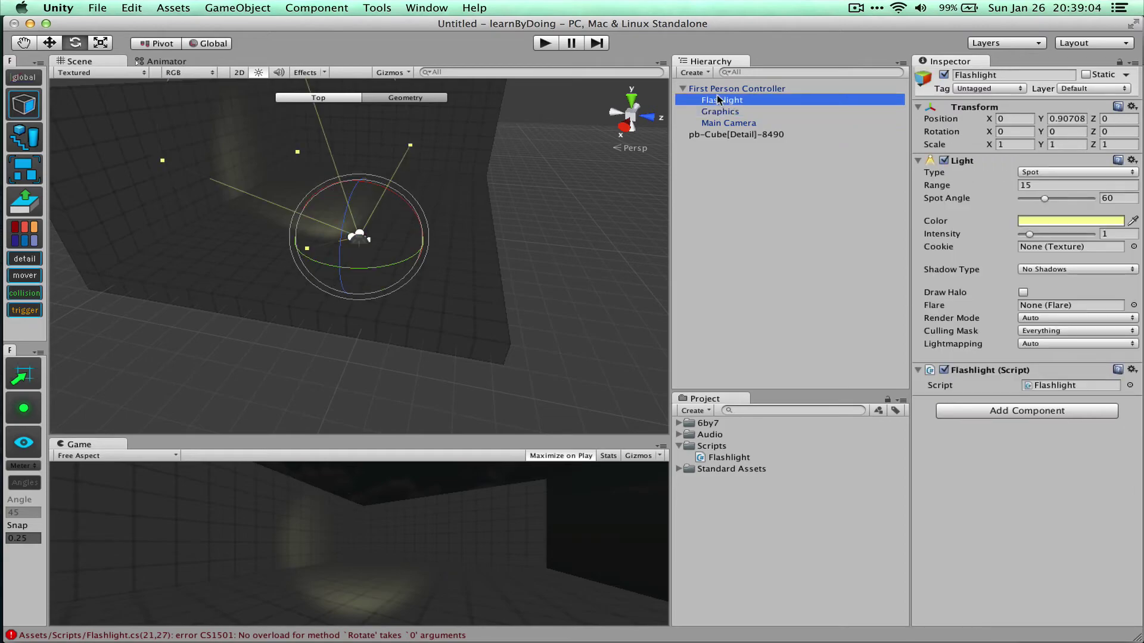
{"action": "key", "text": "super+Tab"}
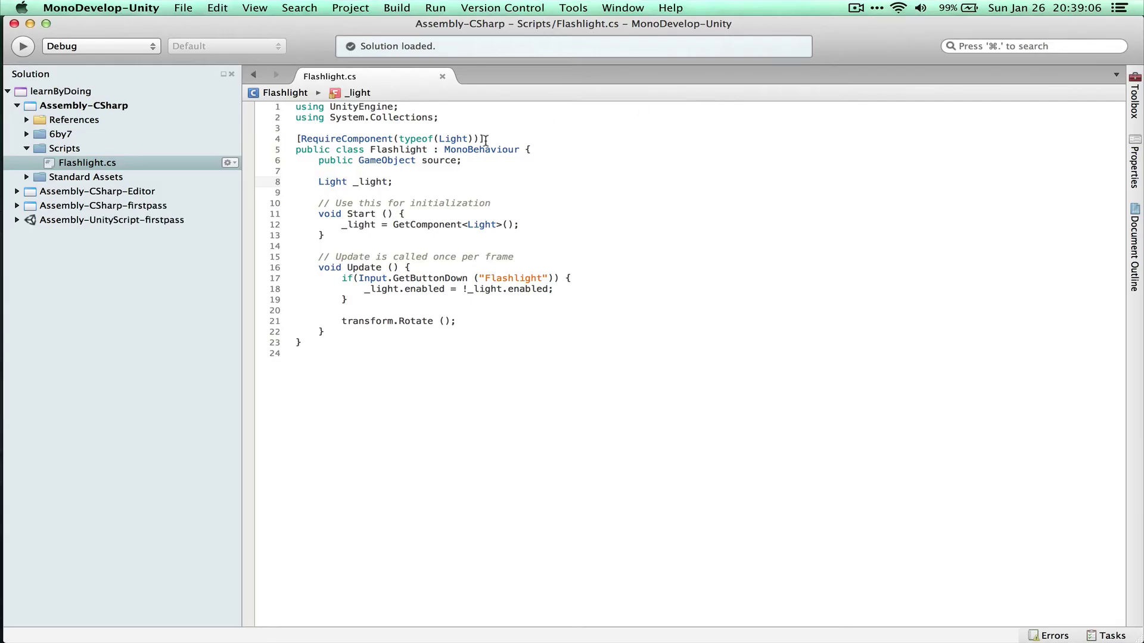
{"action": "mouse_move", "coordinate": [402, 163]}
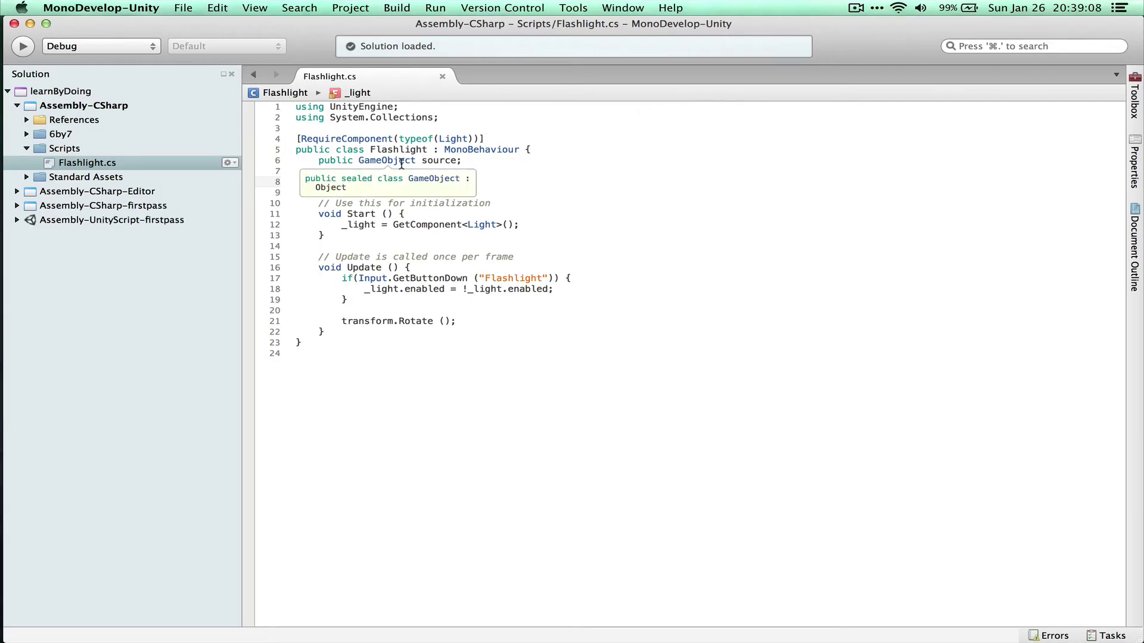
Step: Delete the empty "transform.Rotate ();" line from Update and save Flashlight.cs
{"action": "key", "text": "super+Tab"}
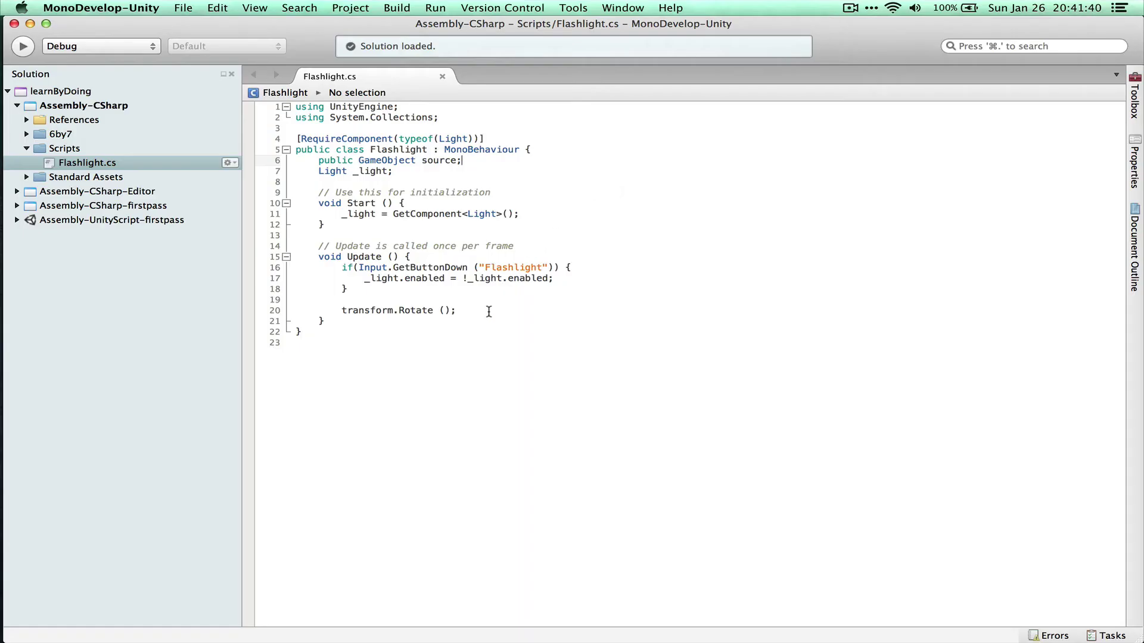
{"action": "left_click", "coordinate": [444, 310]}
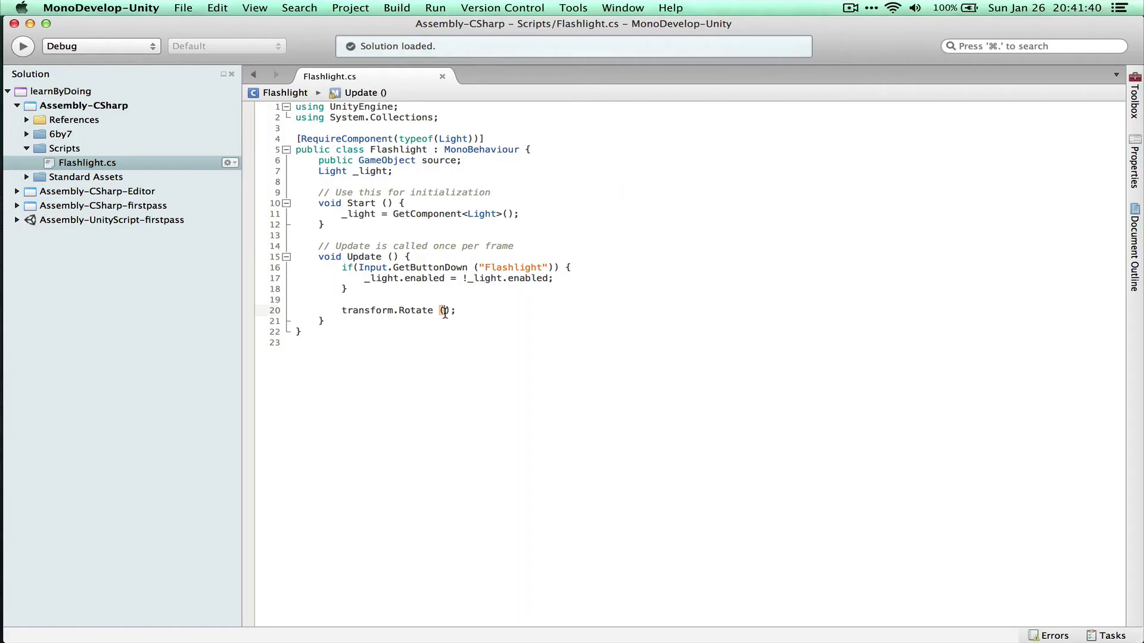
{"action": "triple_click", "coordinate": [444, 310]}
{"action": "key", "text": "BackSpace"}
{"action": "key", "text": "super+s"}
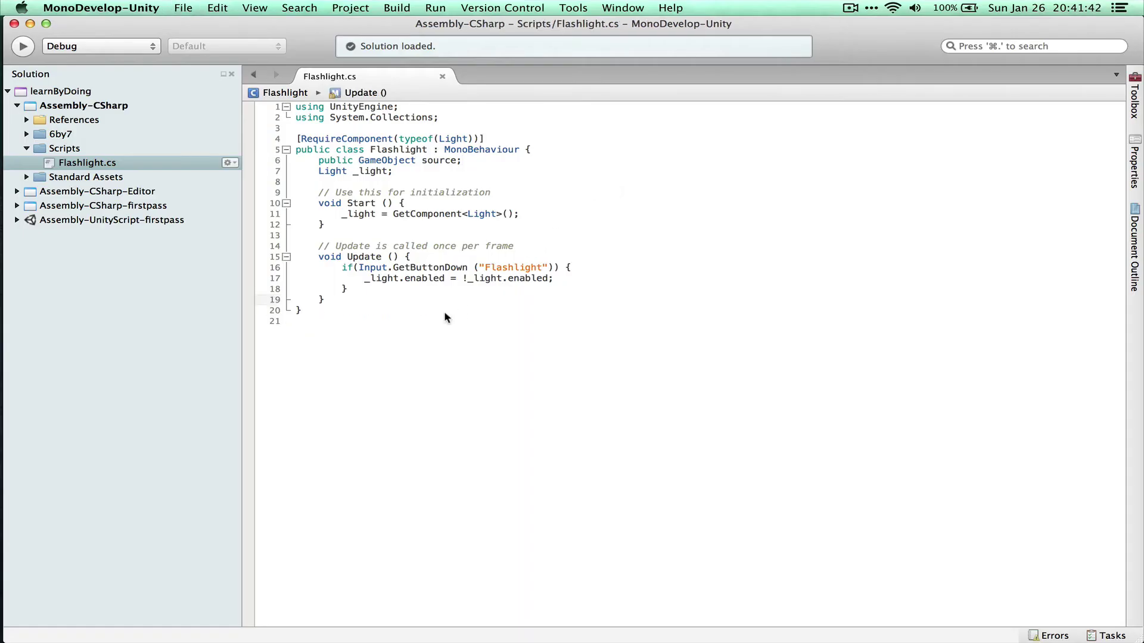
Step: Switch to Unity and assign Main Camera as the Source of the Flashlight script component
{"action": "key", "text": "super+Tab"}
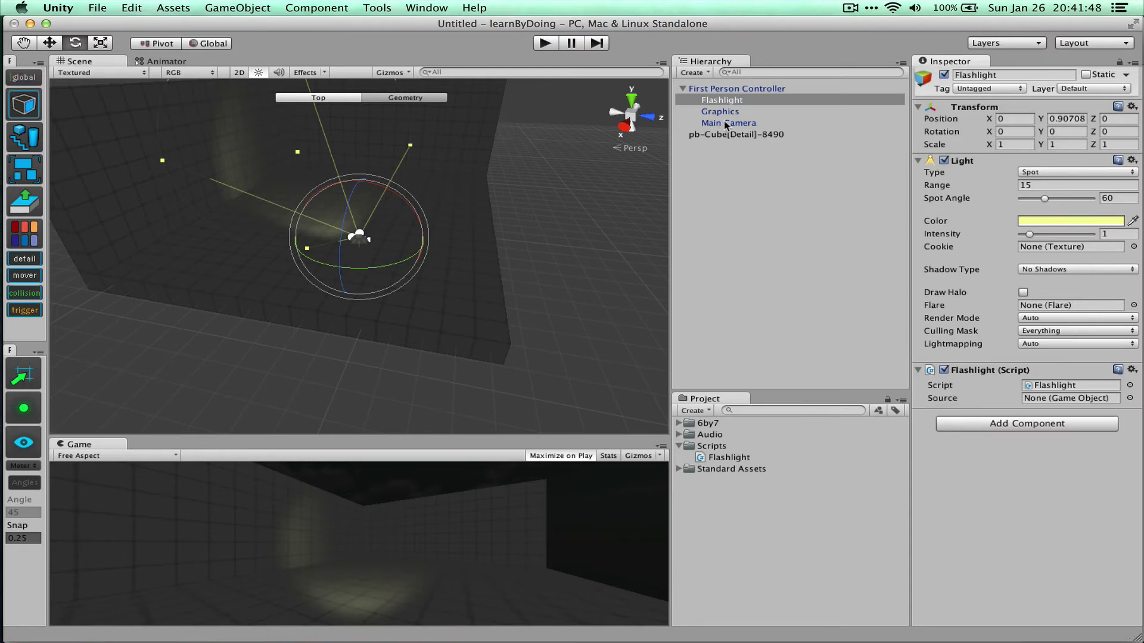
{"action": "left_click_drag", "start_coordinate": [725, 123], "coordinate": [1035, 399]}
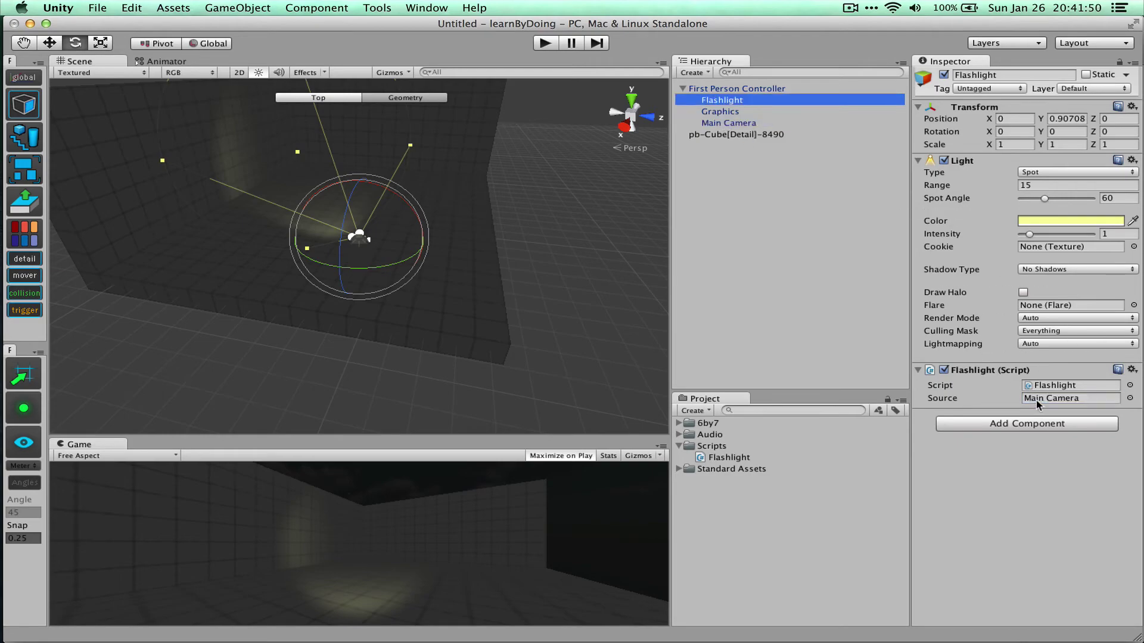
Step: In MonoDevelop, add "transform.Rotate(source.transform.rotation.eulerAngles - transform.rotation.eulerAngles);" below the if block in Update
{"action": "key", "text": "super+Tab"}
{"action": "left_click", "coordinate": [535, 291]}
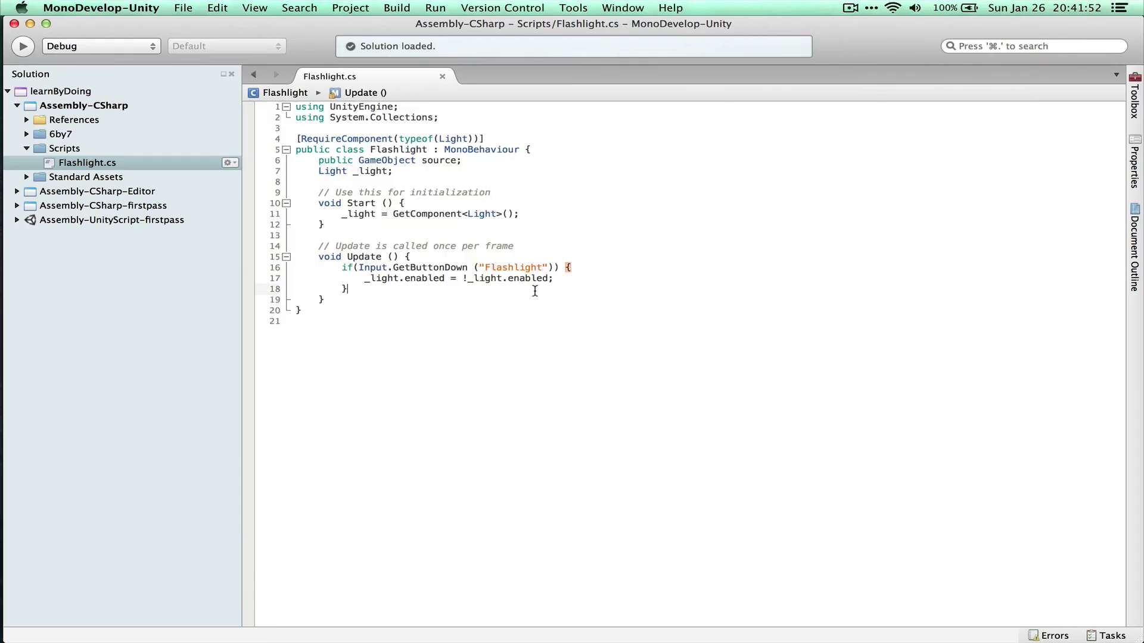
{"action": "key", "text": "Return"}
{"action": "key", "text": "Return"}
{"action": "type", "text": "transform.Ro"}
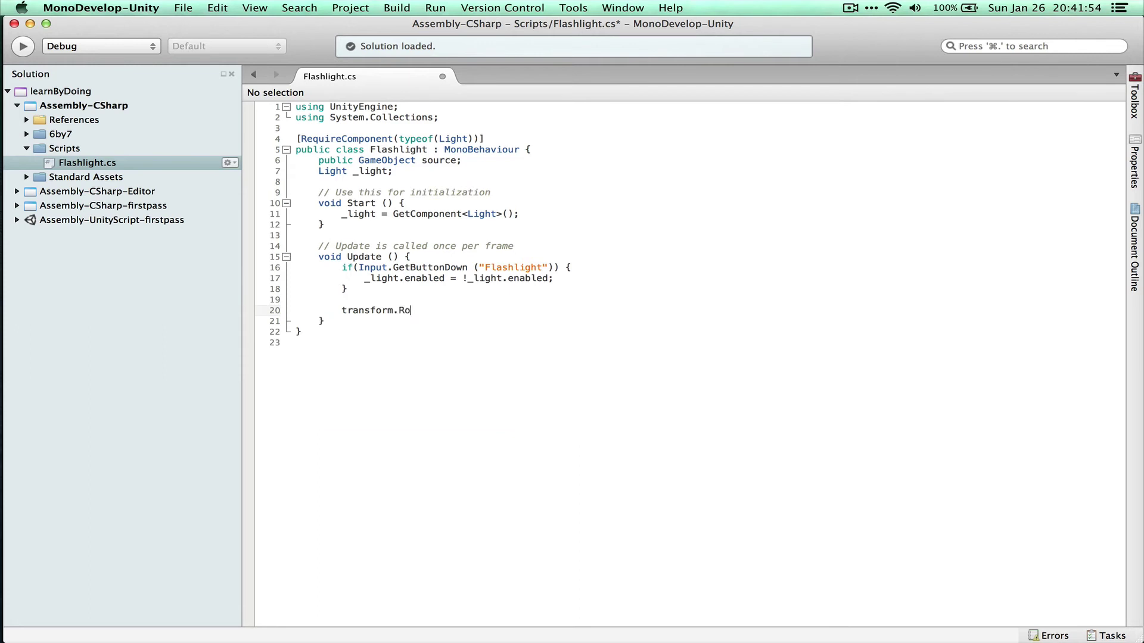
{"action": "type", "text": "tate("}
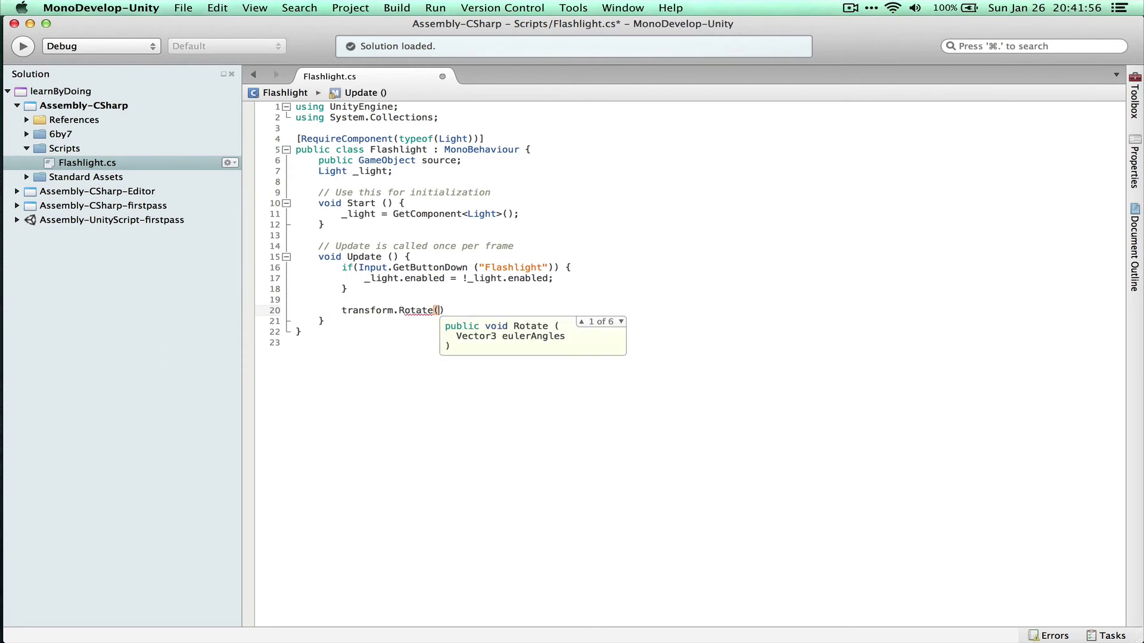
{"action": "type", "text": "source.t"}
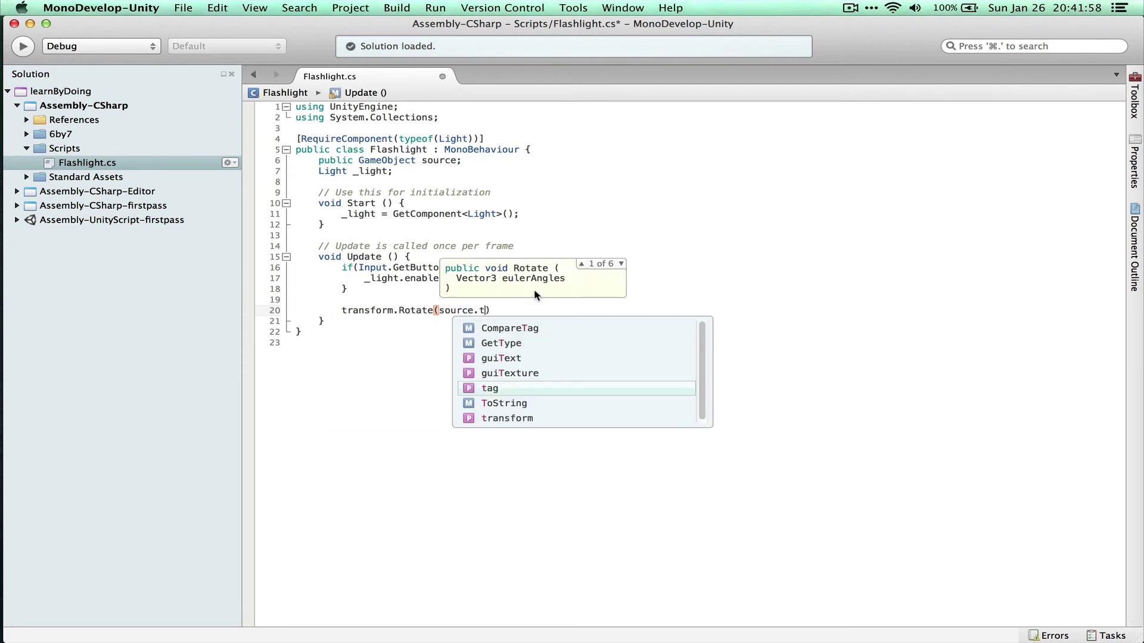
{"action": "type", "text": "ransform.rotat"}
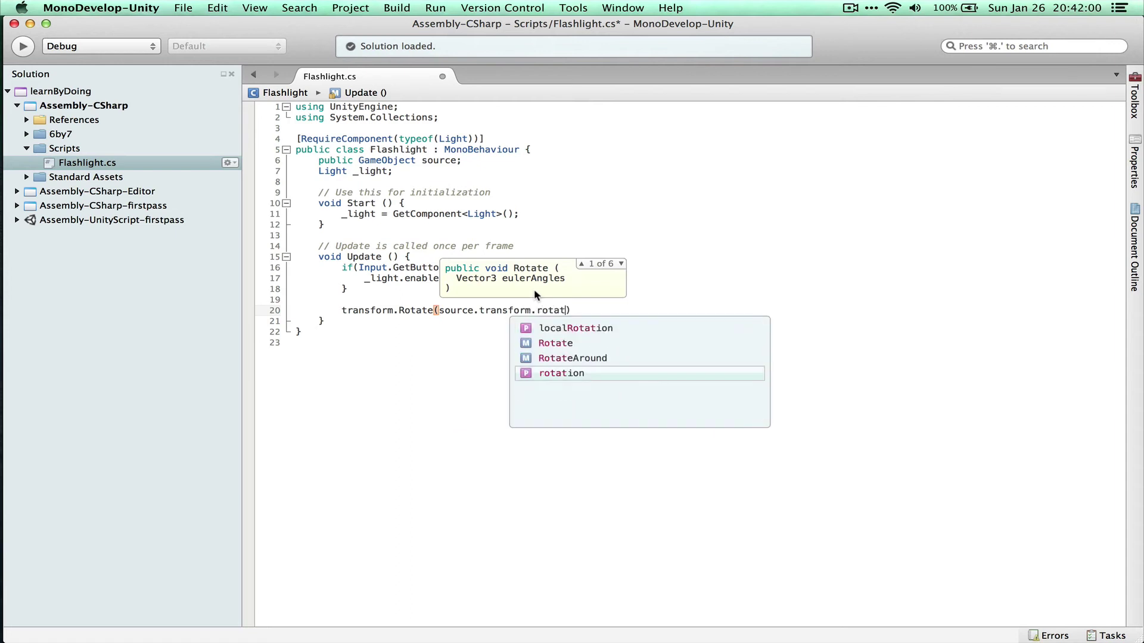
{"action": "type", "text": "ion.eulerAngles"}
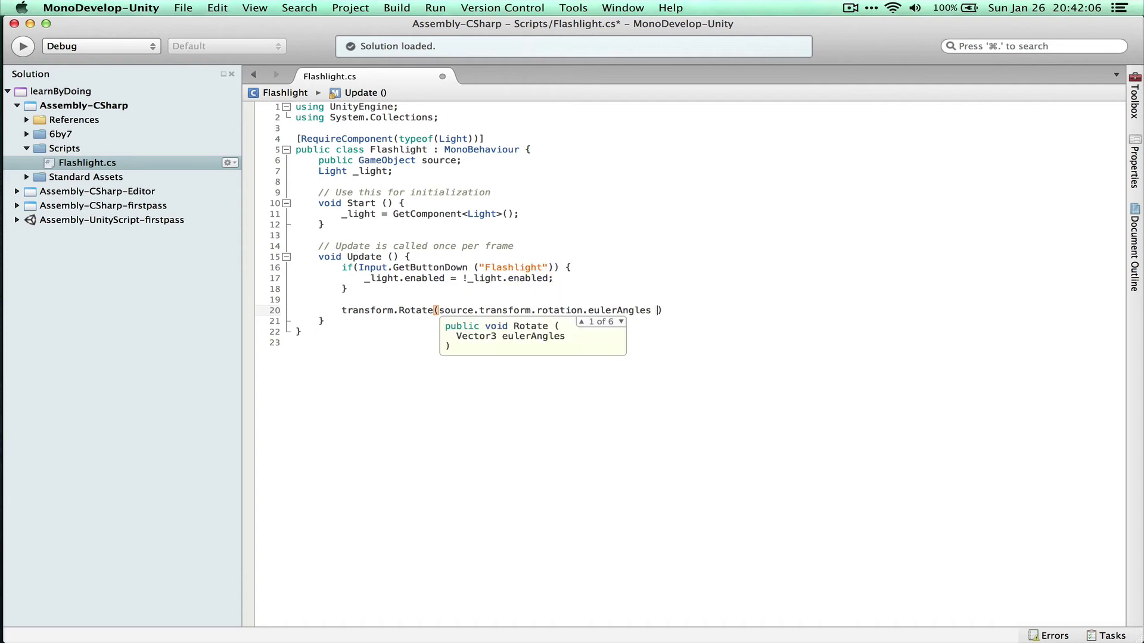
{"action": "type", "text": " - "}
{"action": "type", "text": "transform.r"}
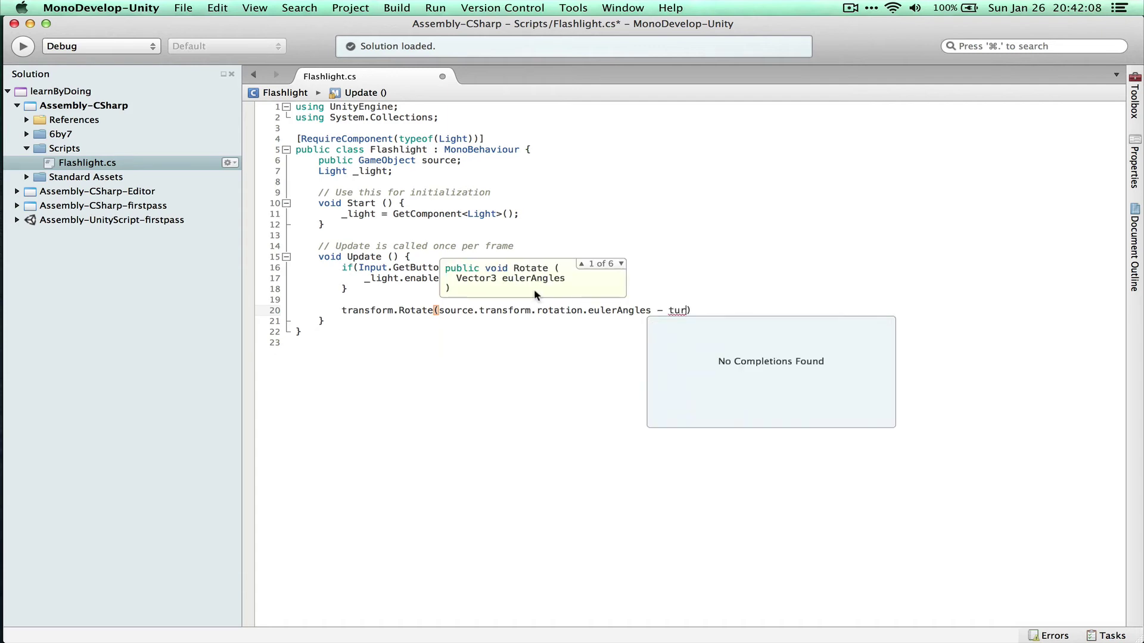
{"action": "type", "text": "otation.eulerAngles"}
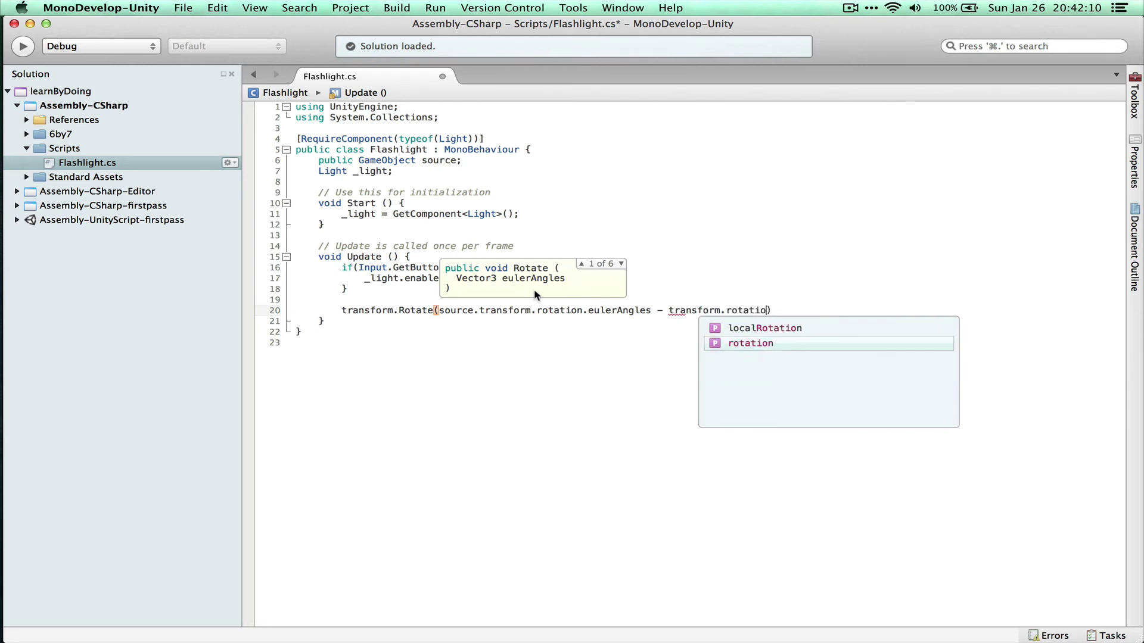
{"action": "type", "text": ")"}
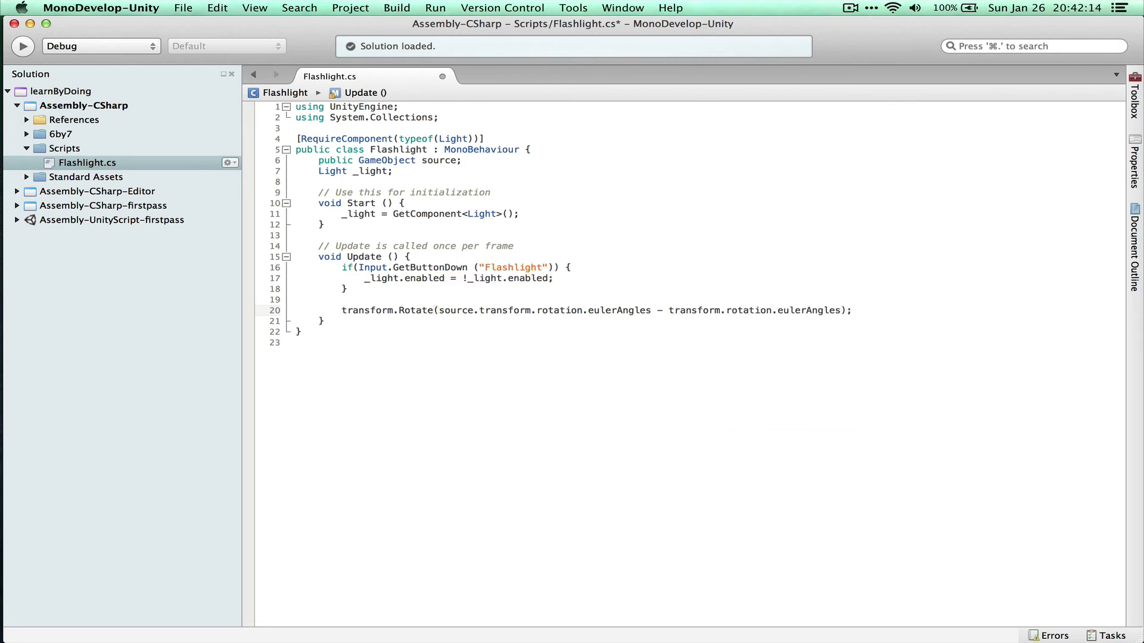
Step: Switch to SketchBook Express and draw a stick figure with head, body, arms and legs on the blank canvas
{"action": "key", "text": "super+Tab"}
{"action": "key", "text": "super+Tab"}
{"action": "key", "text": "super+Tab"}
{"action": "key", "text": "super+Tab"}
{"action": "key", "text": "super+Tab"}
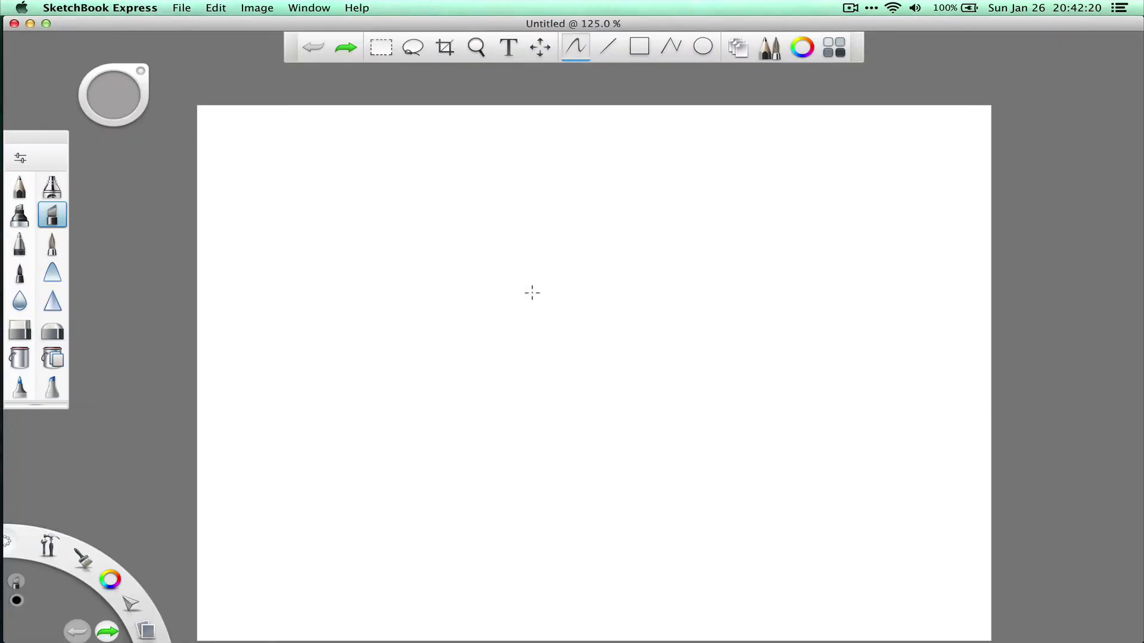
{"action": "mouse_move", "coordinate": [397, 285]}
{"action": "left_mouse_down"}
{"action": "mouse_move", "coordinate": [414, 314]}
{"action": "mouse_move", "coordinate": [398, 281]}
{"action": "mouse_move", "coordinate": [408, 427]}
{"action": "left_mouse_up"}
{"action": "left_click_drag", "start_coordinate": [412, 382], "coordinate": [443, 436]}
{"action": "mouse_move", "coordinate": [404, 332]}
{"action": "left_mouse_down"}
{"action": "mouse_move", "coordinate": [375, 359]}
{"action": "mouse_move", "coordinate": [454, 345]}
{"action": "left_mouse_up"}
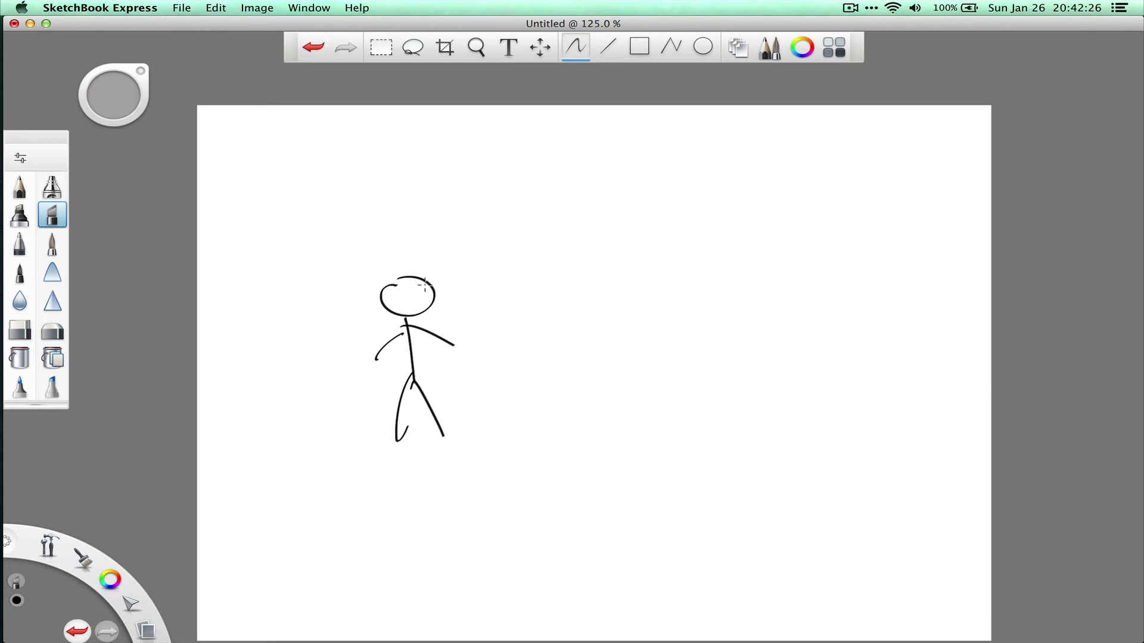
Step: Draw three lines fanning out from the figure's head, undoing the middle one and redrawing it longer
{"action": "left_click_drag", "start_coordinate": [445, 275], "coordinate": [509, 229]}
{"action": "left_click_drag", "start_coordinate": [448, 302], "coordinate": [533, 332]}
{"action": "left_click_drag", "start_coordinate": [442, 288], "coordinate": [529, 259]}
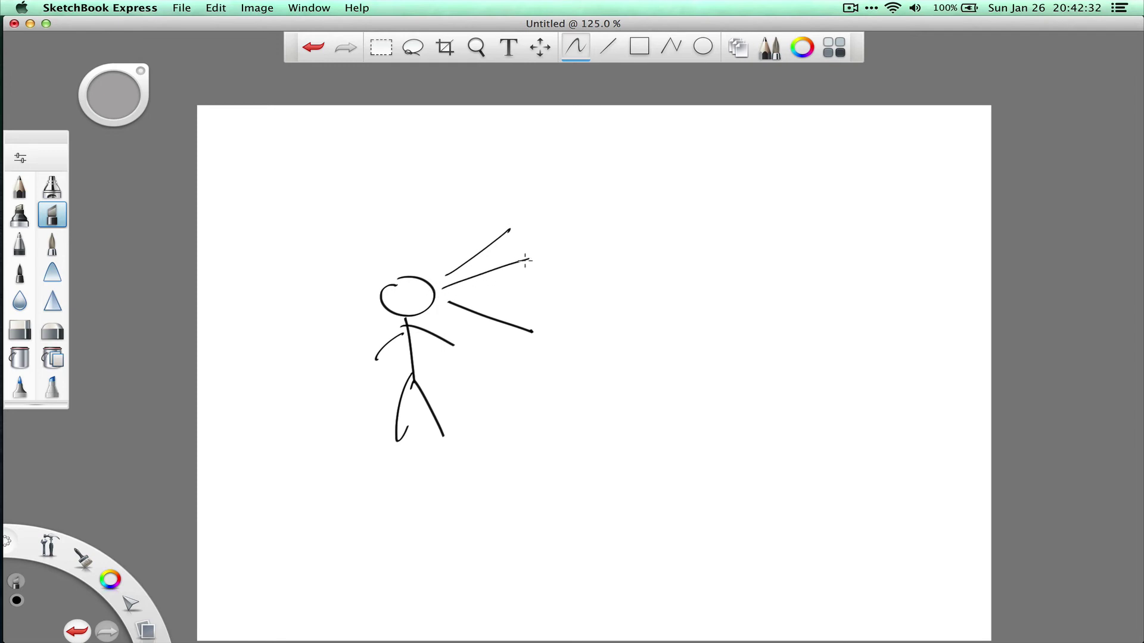
{"action": "key", "text": "super+z"}
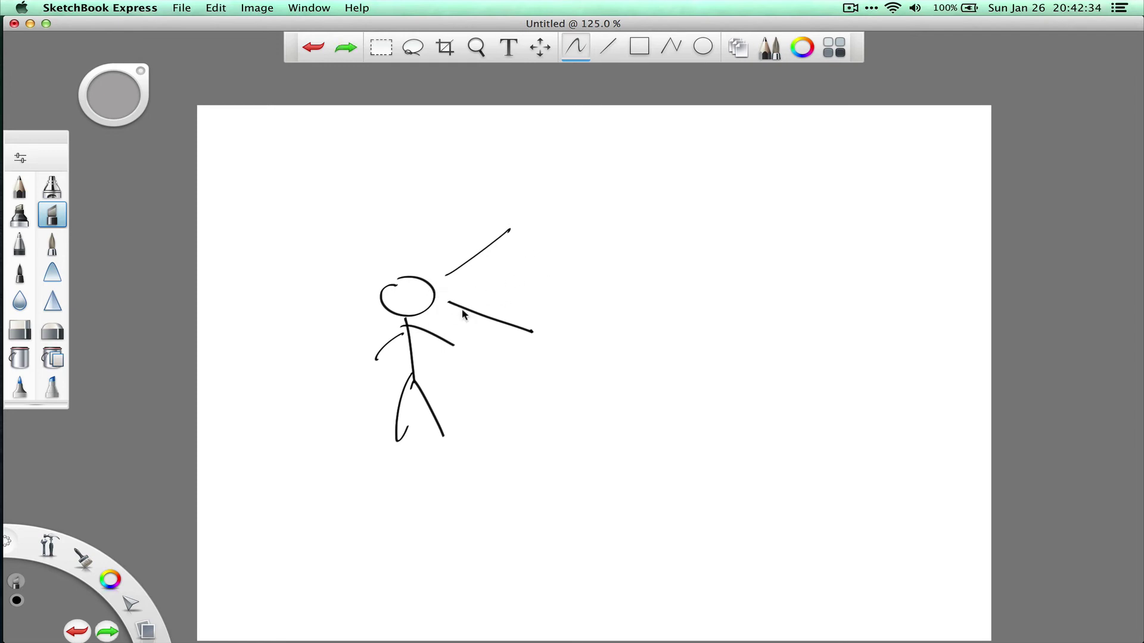
{"action": "left_click_drag", "start_coordinate": [448, 292], "coordinate": [590, 264]}
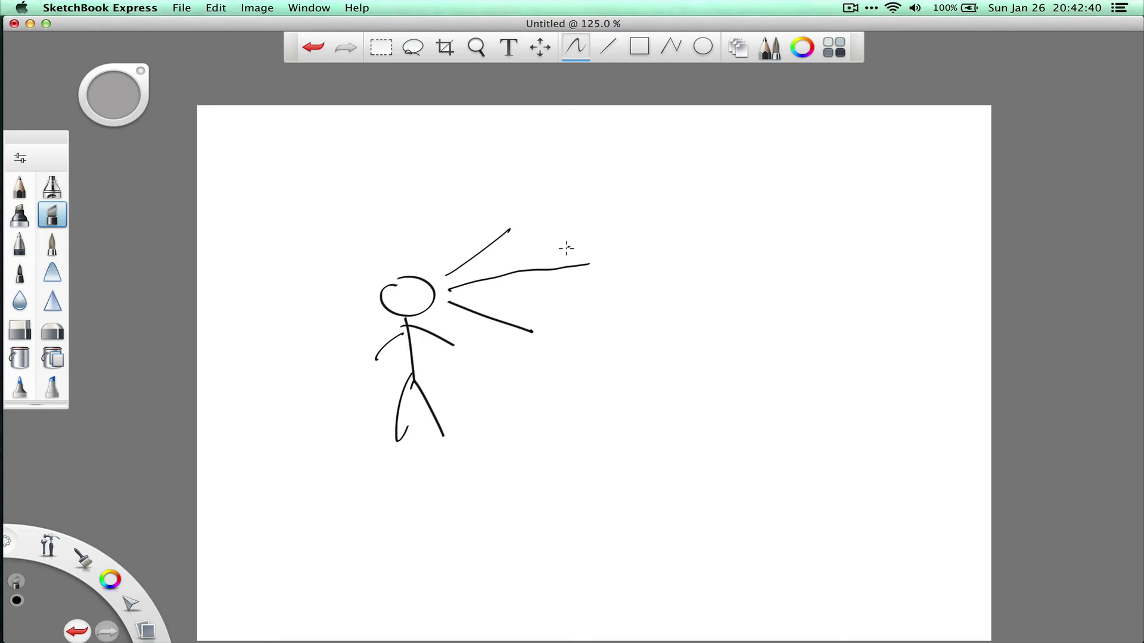
Step: Draw a curved arrow rising from the middle view line and a wedge marking the rotation angle above that line
{"action": "mouse_move", "coordinate": [569, 246]}
{"action": "left_mouse_down"}
{"action": "mouse_move", "coordinate": [500, 182]}
{"action": "mouse_move", "coordinate": [500, 169]}
{"action": "mouse_move", "coordinate": [542, 172]}
{"action": "left_mouse_up"}
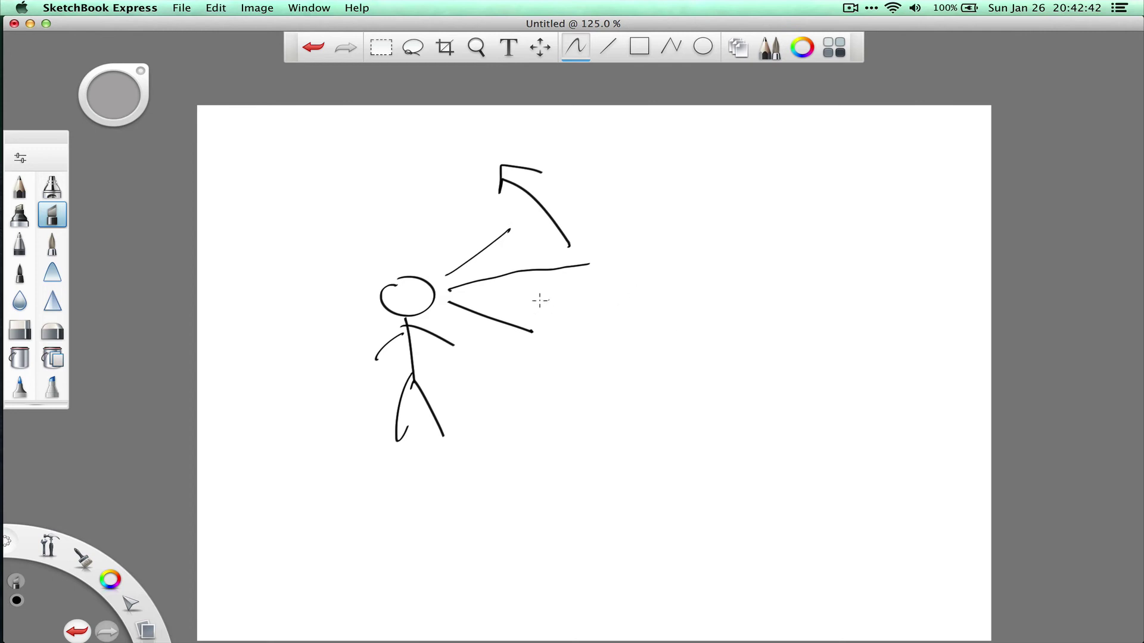
{"action": "left_click_drag", "start_coordinate": [480, 283], "coordinate": [568, 260]}
{"action": "mouse_move", "coordinate": [447, 291]}
{"action": "left_mouse_down"}
{"action": "mouse_move", "coordinate": [459, 198]}
{"action": "mouse_move", "coordinate": [498, 199]}
{"action": "mouse_move", "coordinate": [593, 264]}
{"action": "left_mouse_up"}
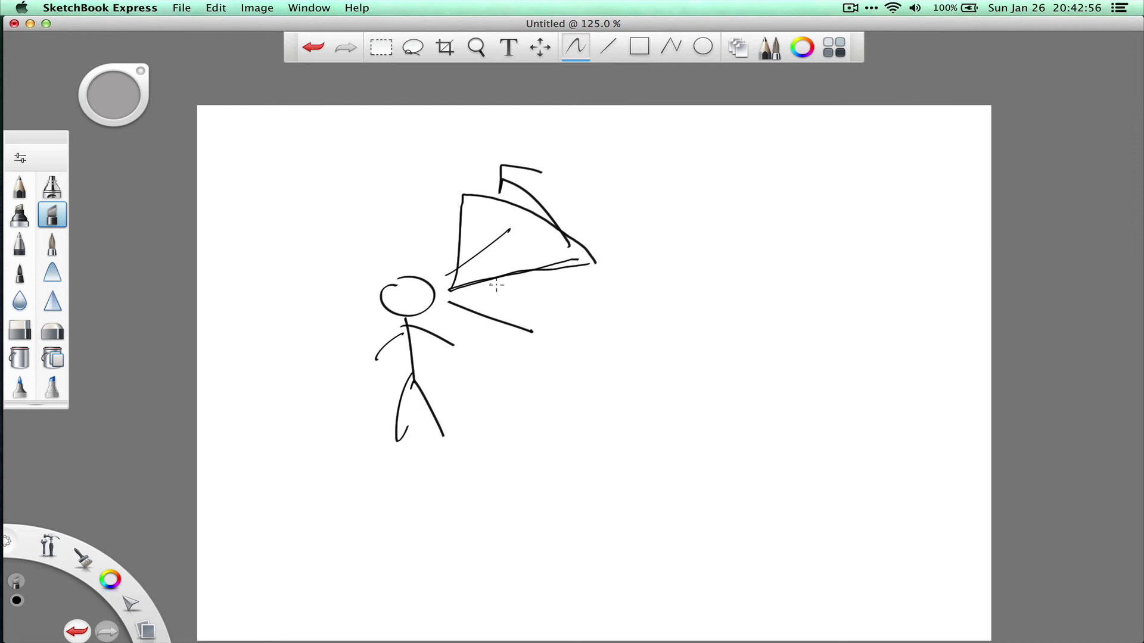
{"action": "left_click_drag", "start_coordinate": [556, 264], "coordinate": [579, 257]}
Step: Return to MonoDevelop, save Flashlight.cs with the rotation line, and switch to Unity
{"action": "key", "text": "super+Tab"}
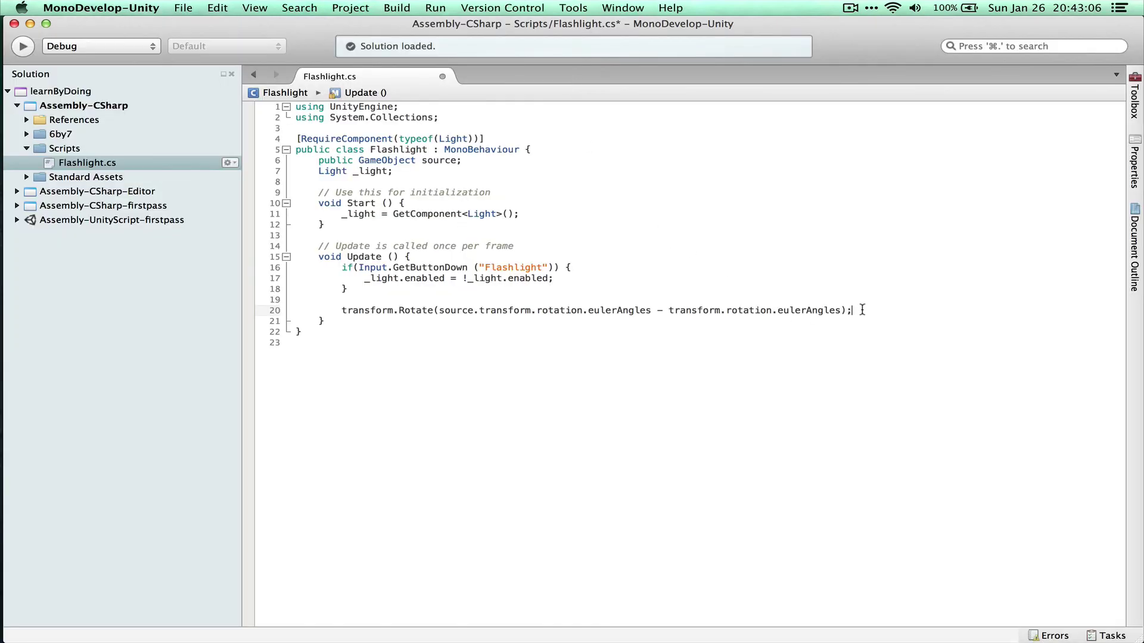
{"action": "key", "text": "super+s"}
{"action": "key", "text": "super+Tab"}
{"action": "key", "text": "super+Tab"}
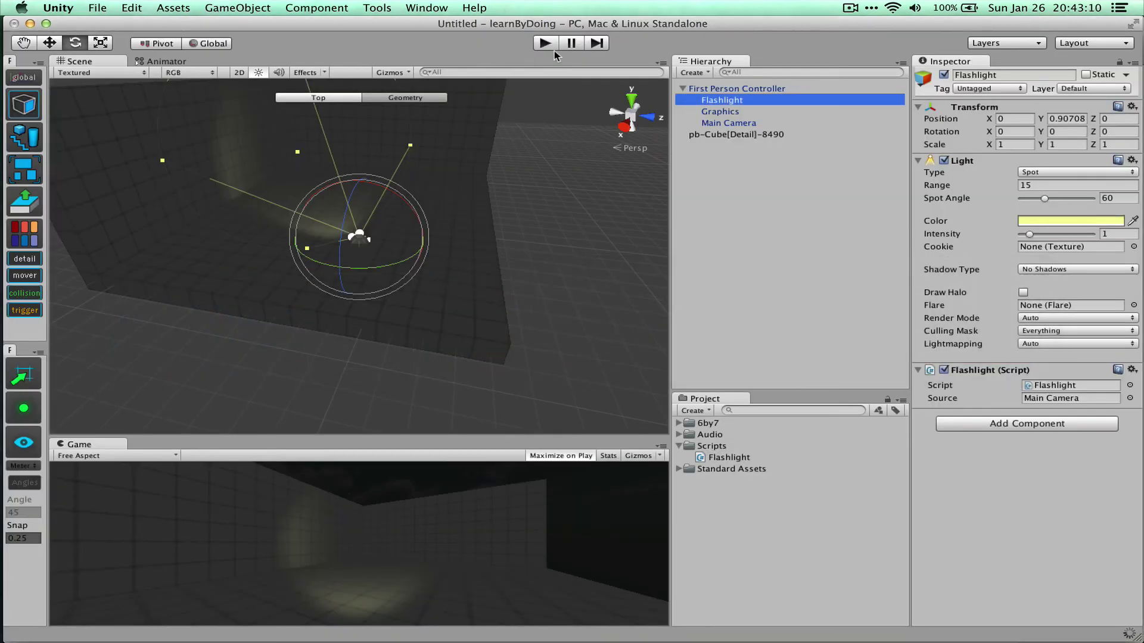
Step: Run the game to test that the flashlight beam follows the camera view, and stop it
{"action": "left_click", "coordinate": [545, 44]}
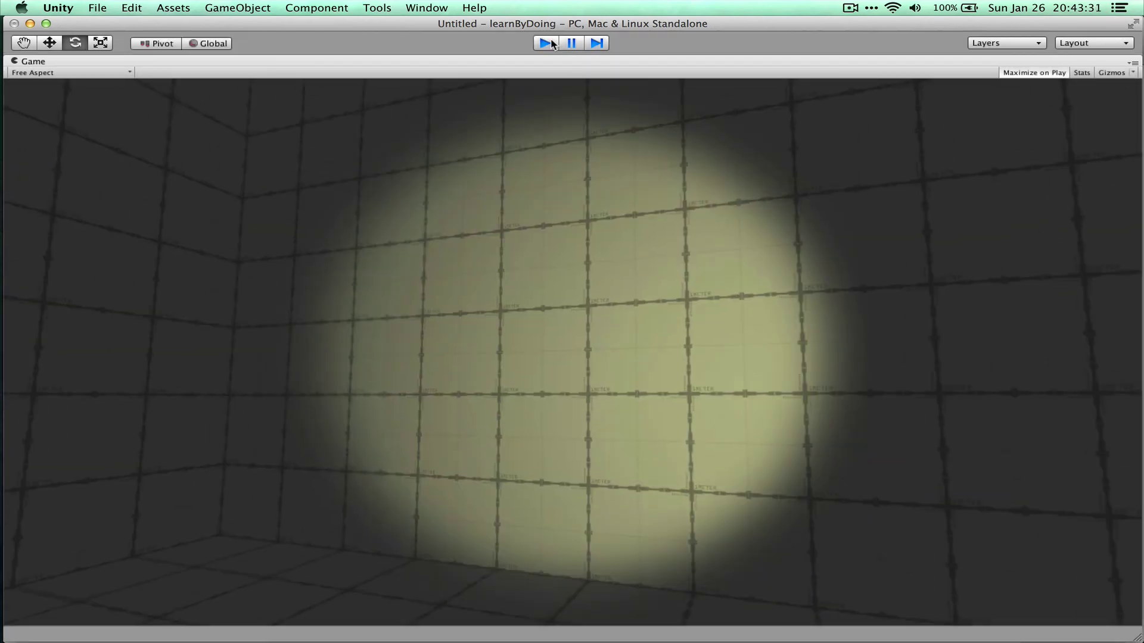
{"action": "left_click", "coordinate": [545, 43]}
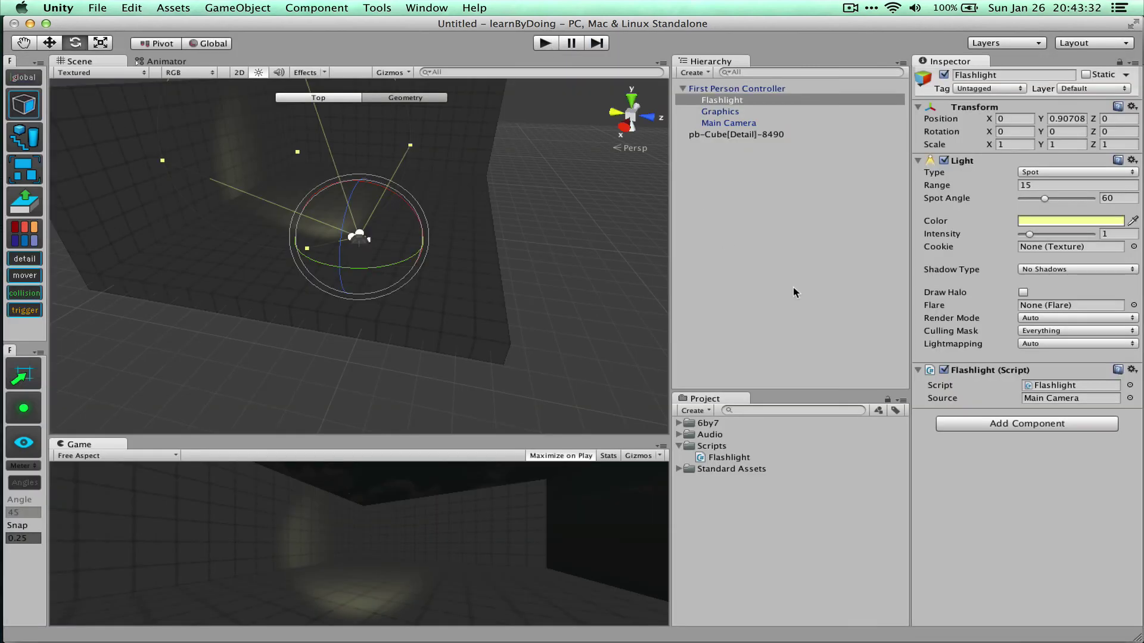
Step: Switch to MonoDevelop and declare a public AudioClip field named toggleSound below the source field in Flashlight.cs
{"action": "key", "text": "super+Tab"}
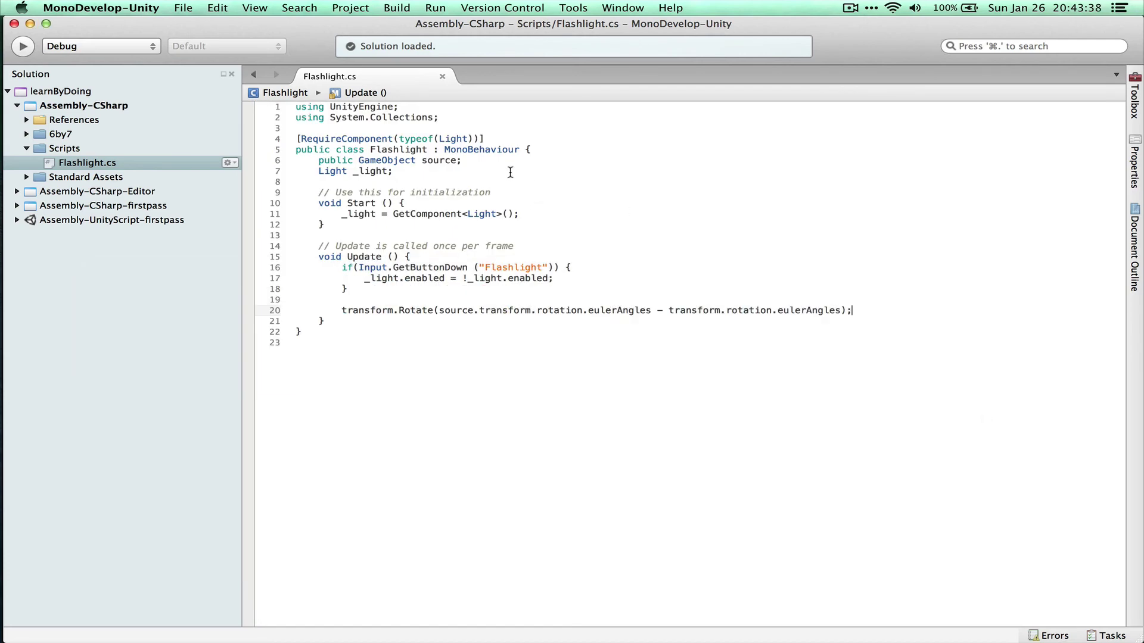
{"action": "left_click", "coordinate": [484, 162]}
{"action": "key", "text": "Return"}
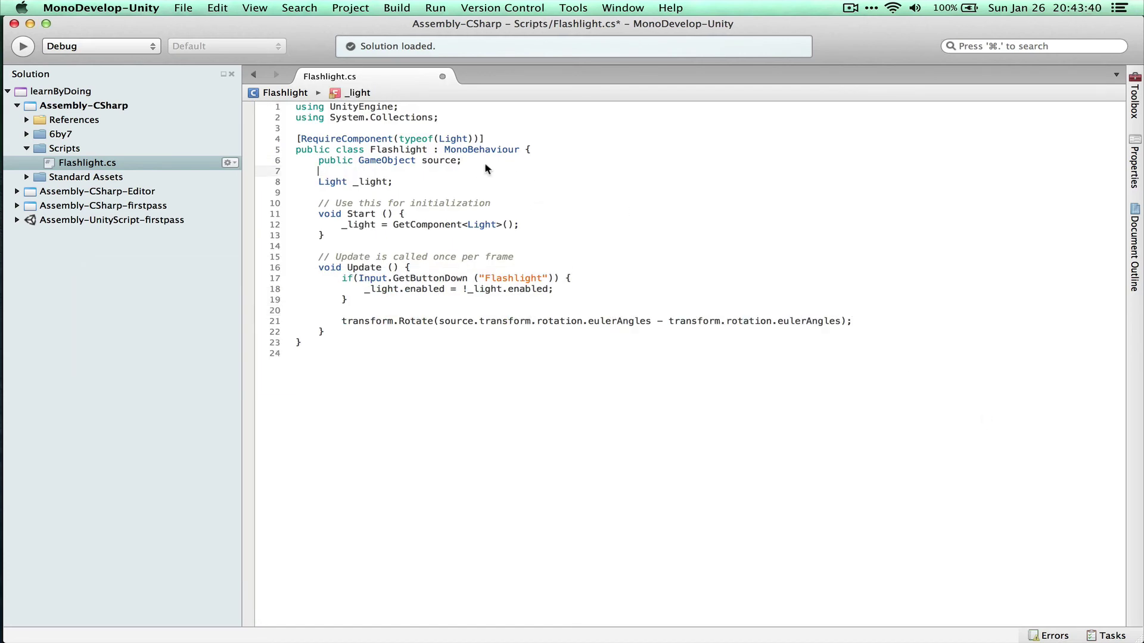
{"action": "type", "text": "public Audio"}
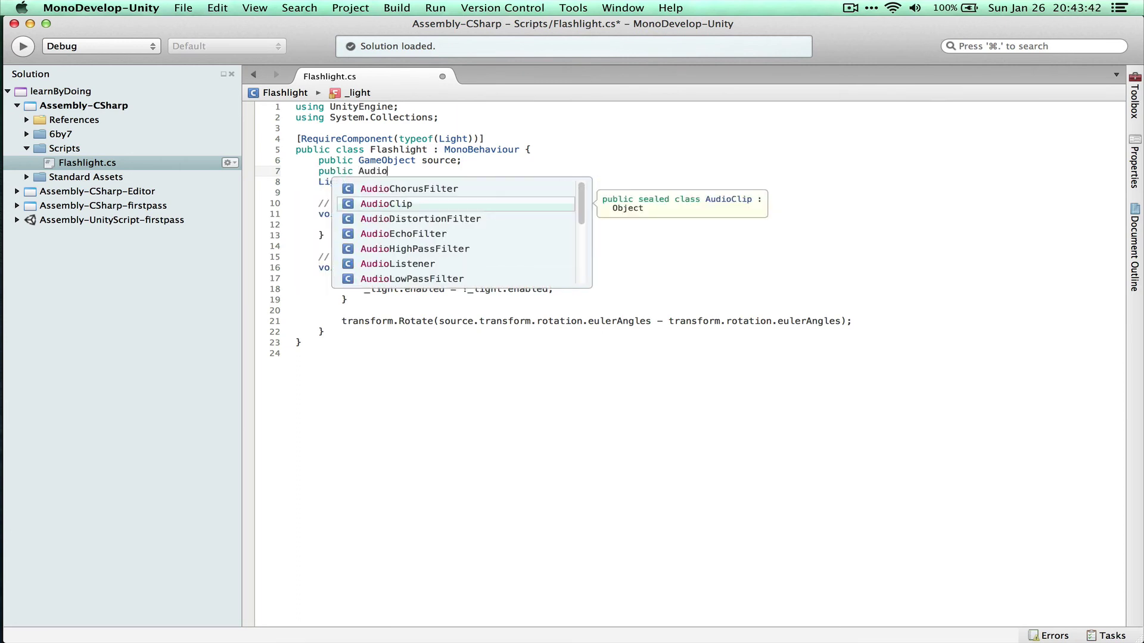
{"action": "type", "text": "Clip toggleSo"}
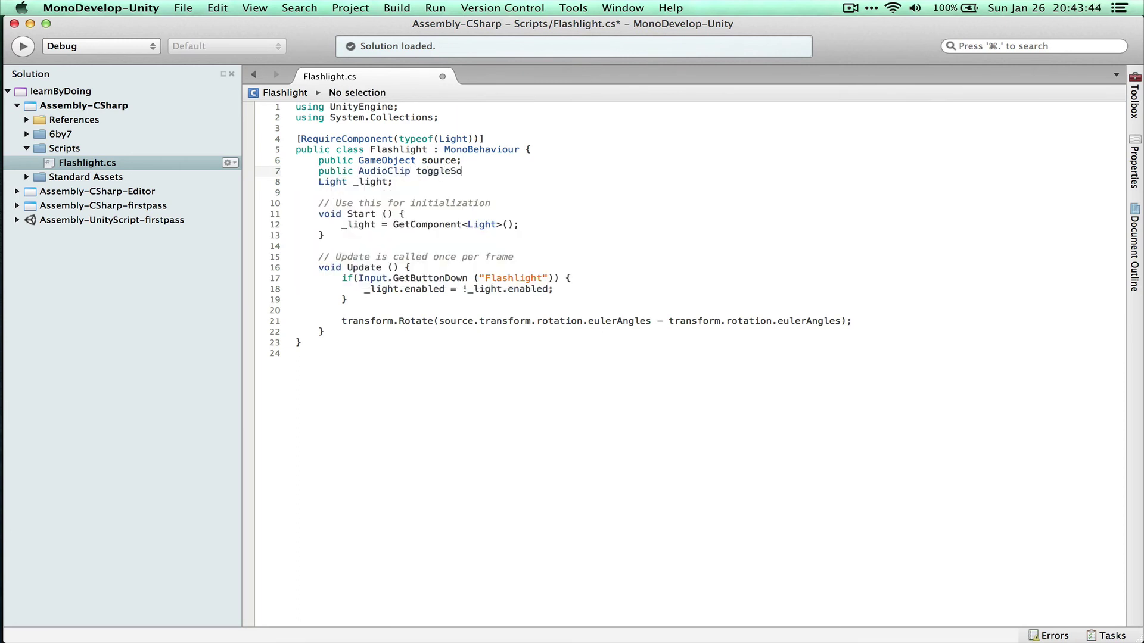
{"action": "type", "text": "und;"}
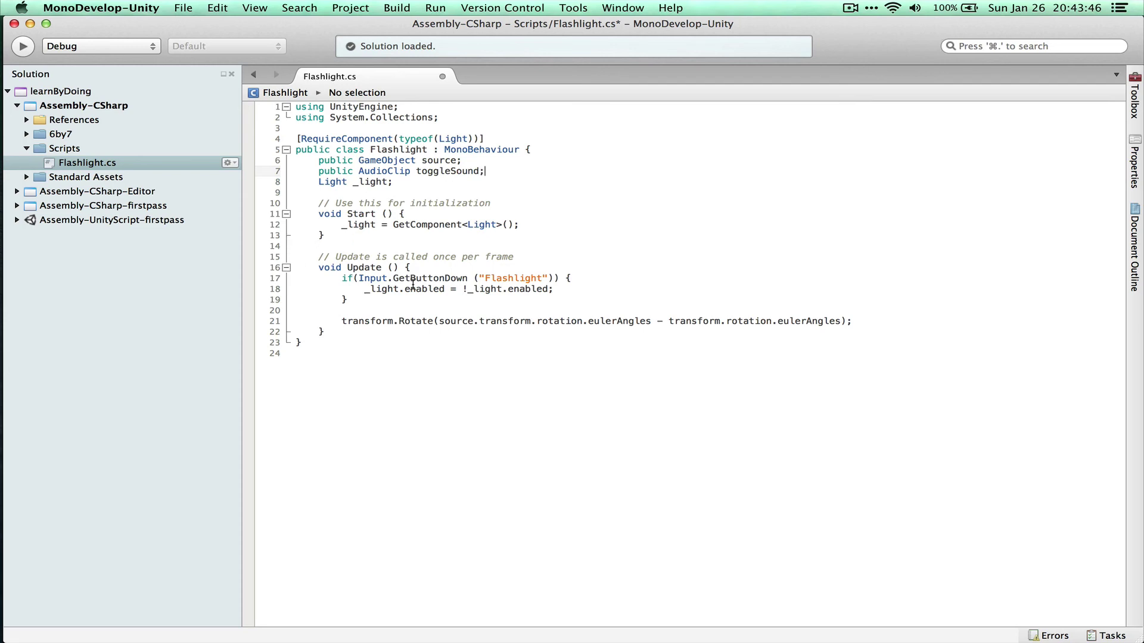
Step: Switch to Unity, expand the Audio folder and preview the click sound
{"action": "key", "text": "super+Tab"}
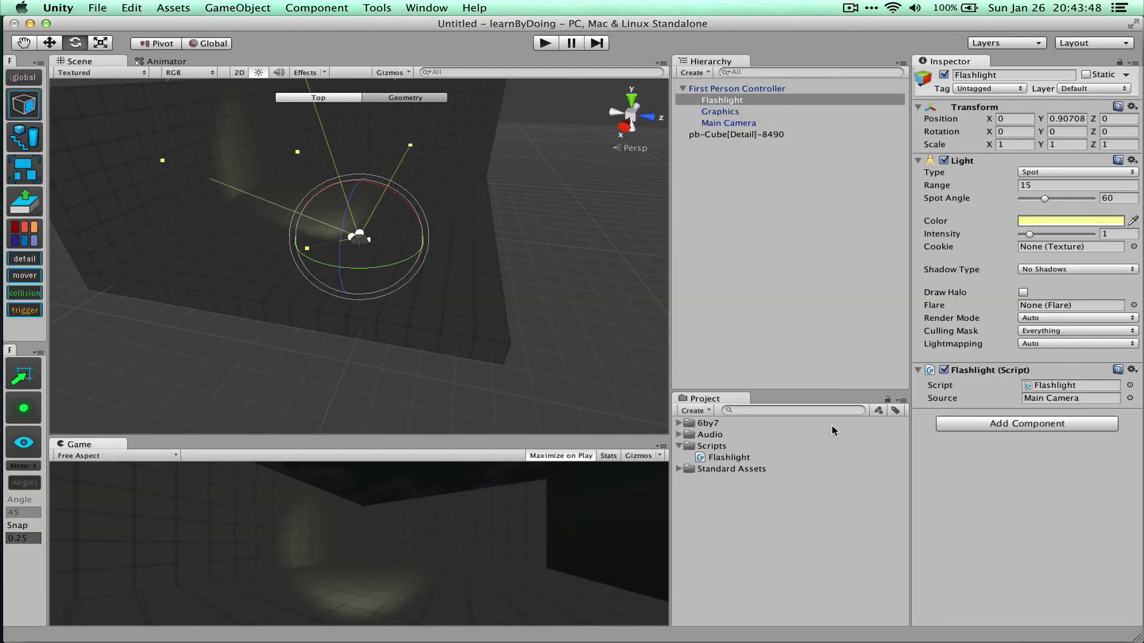
{"action": "left_click", "coordinate": [679, 434]}
{"action": "left_click", "coordinate": [702, 447]}
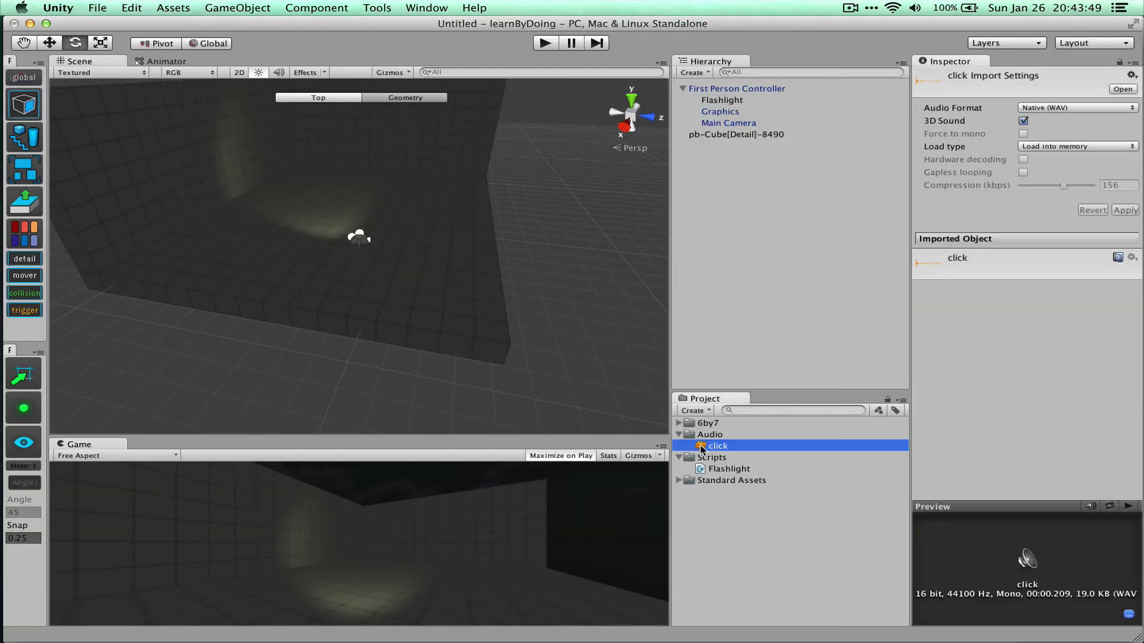
{"action": "left_click", "coordinate": [1128, 506]}
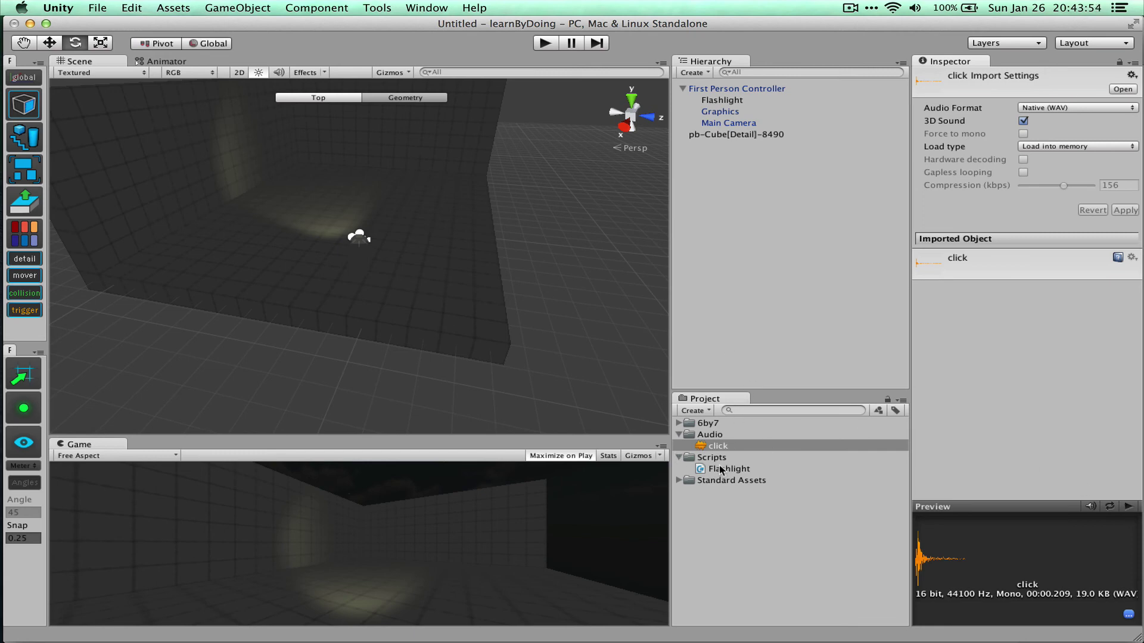
Step: Save the script and assign the click sound to the Toggle Sound field of the Flashlight object's script component
{"action": "left_click", "coordinate": [727, 101]}
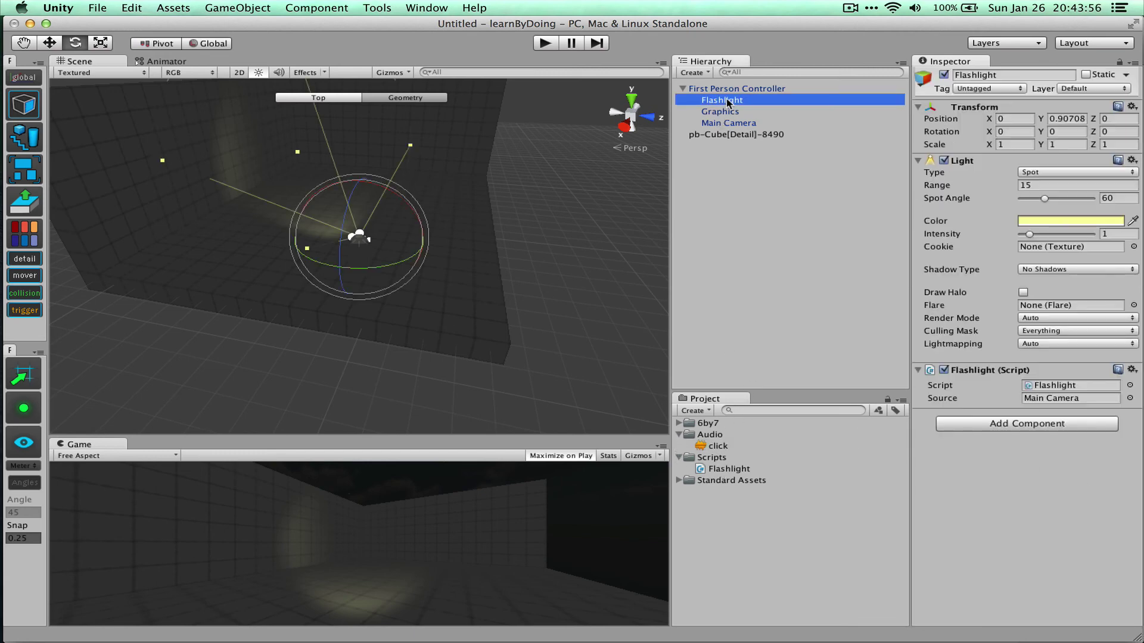
{"action": "left_click", "coordinate": [714, 447]}
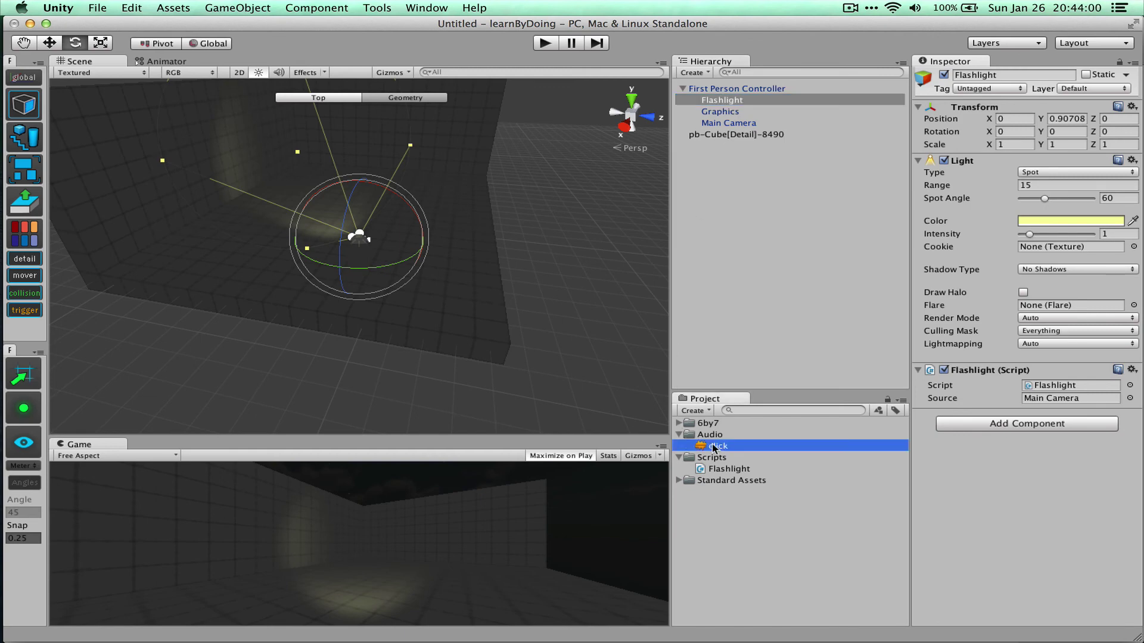
{"action": "left_click", "coordinate": [720, 112]}
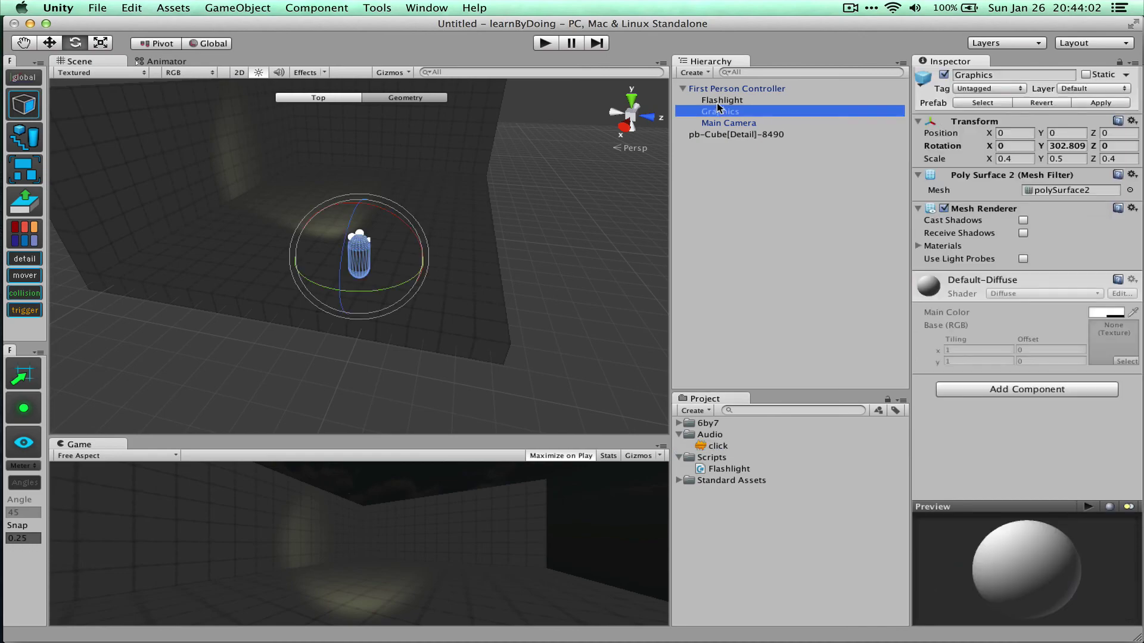
{"action": "left_click", "coordinate": [721, 100]}
{"action": "key", "text": "super+Tab"}
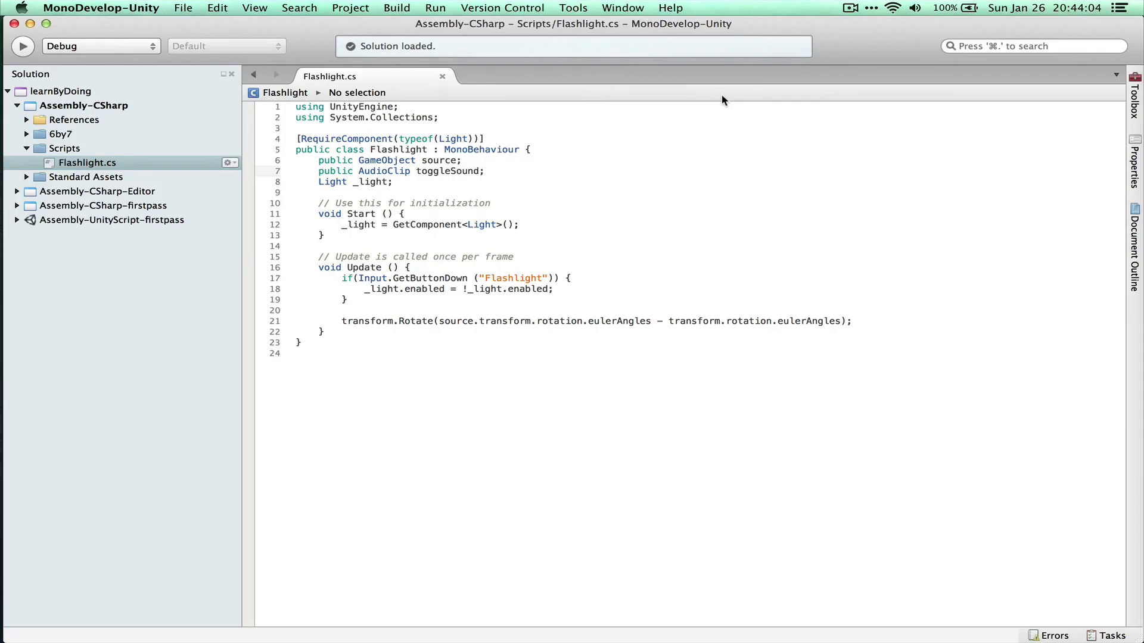
{"action": "key", "text": "super+Tab"}
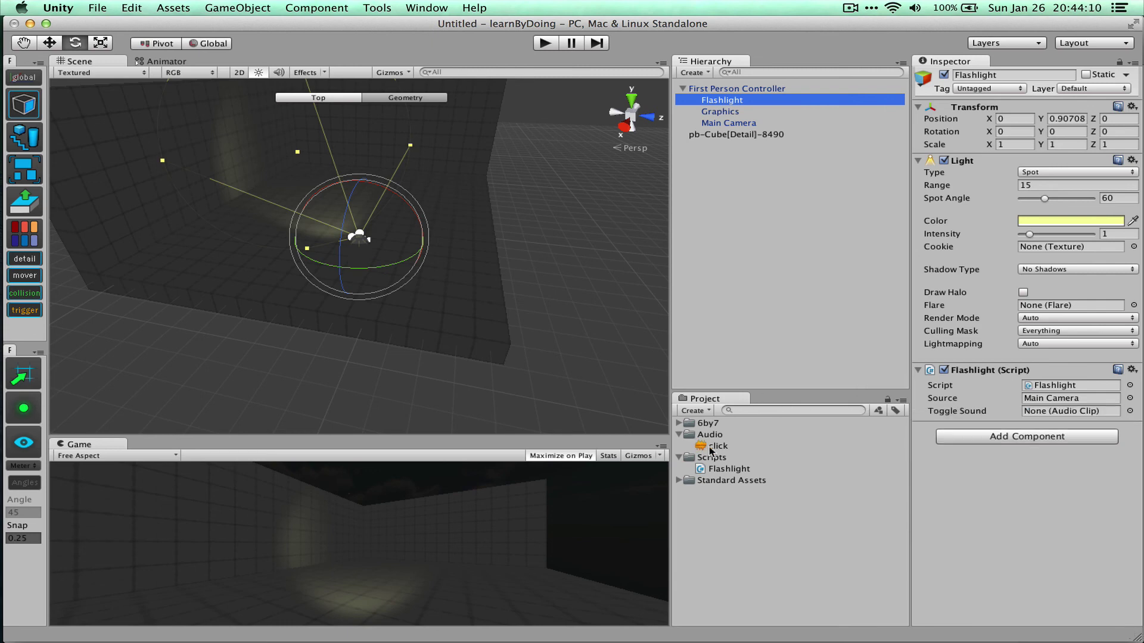
{"action": "left_click_drag", "start_coordinate": [715, 446], "coordinate": [1057, 411]}
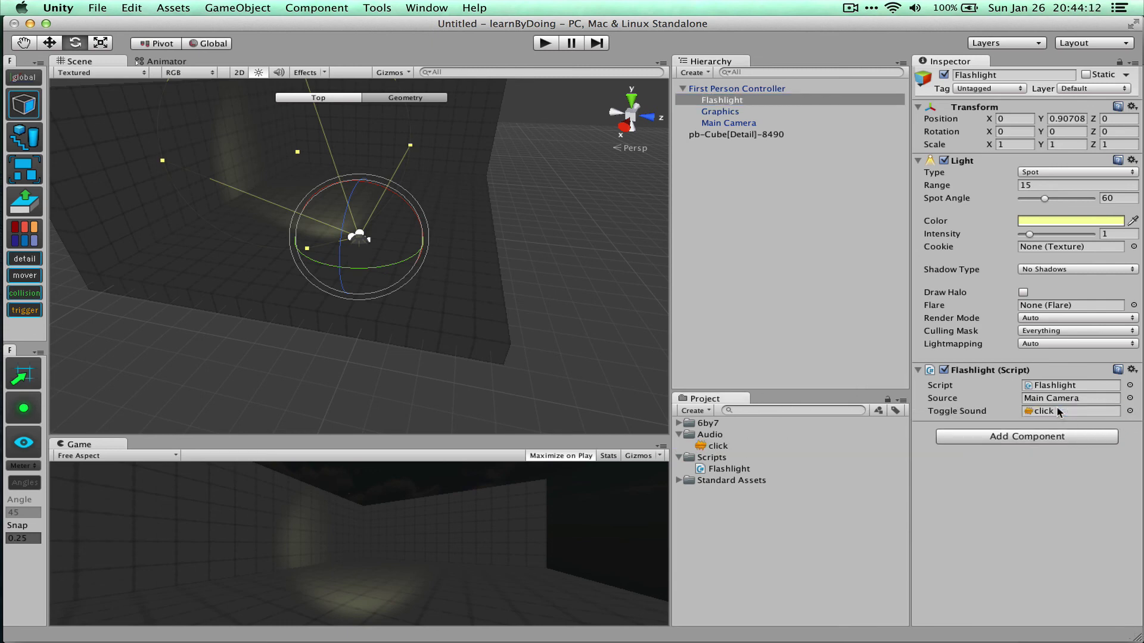
Step: Open Flashlight.cs and add an AudioSource.PlayClipAtPoint call with toggleSound as its first argument below the light toggle line
{"action": "double_click", "coordinate": [1070, 385]}
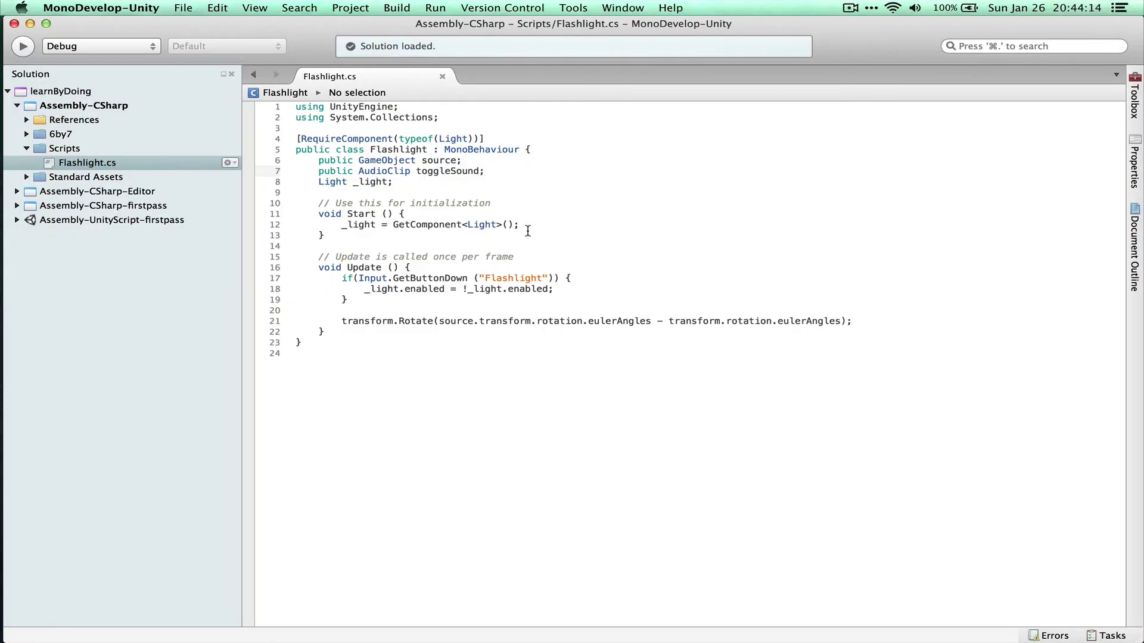
{"action": "left_click", "coordinate": [556, 289]}
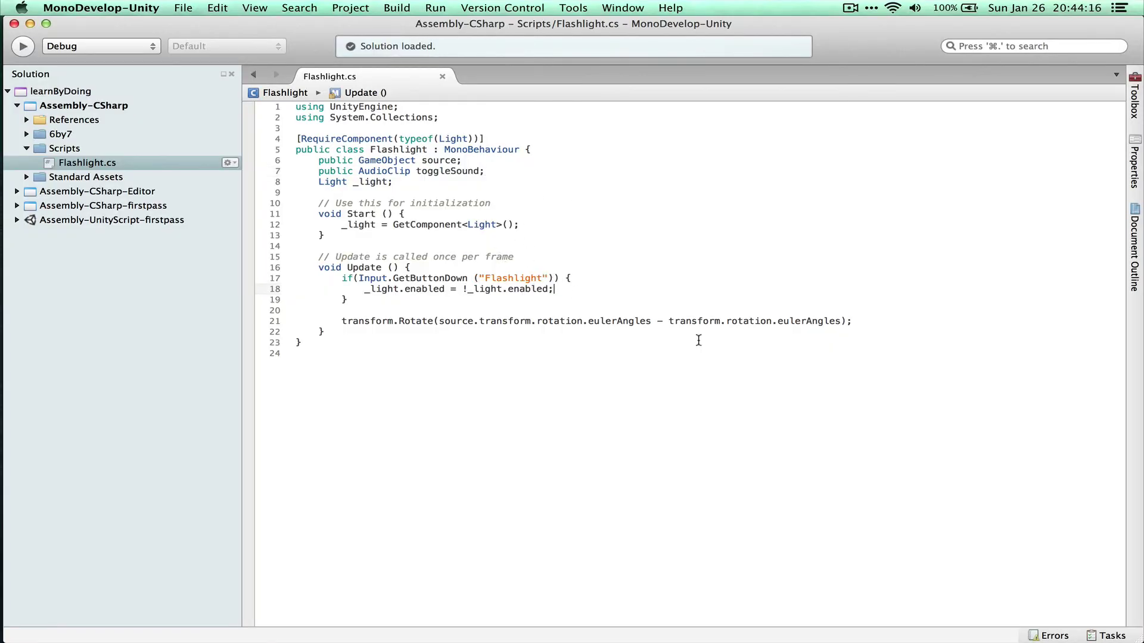
{"action": "key", "text": "Return"}
{"action": "type", "text": "Audio"}
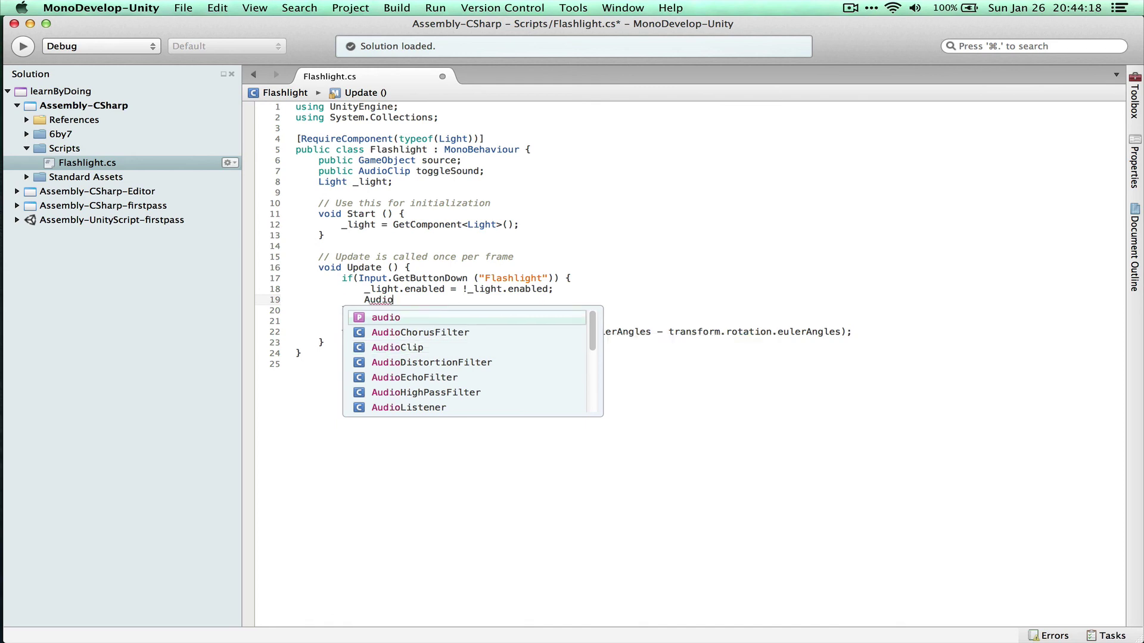
{"action": "scroll", "coordinate": [543, 355], "scroll_direction": "down", "scroll_amount": 3}
{"action": "scroll", "coordinate": [541, 355], "scroll_direction": "down", "scroll_amount": 3}
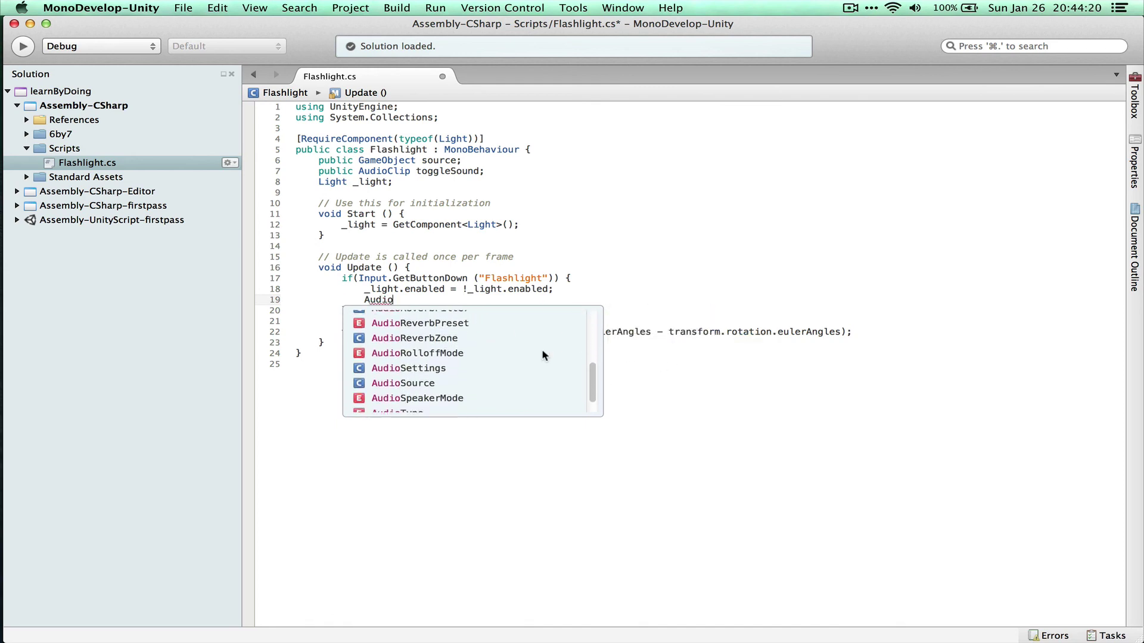
{"action": "left_click", "coordinate": [435, 359]}
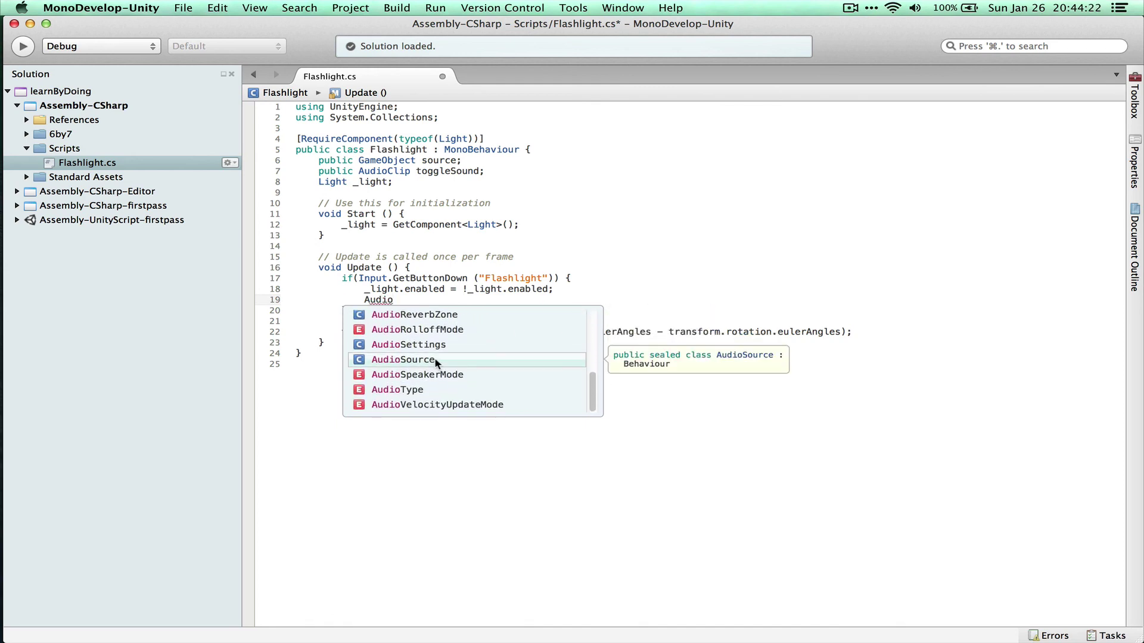
{"action": "double_click", "coordinate": [436, 360]}
{"action": "type", "text": ".play"}
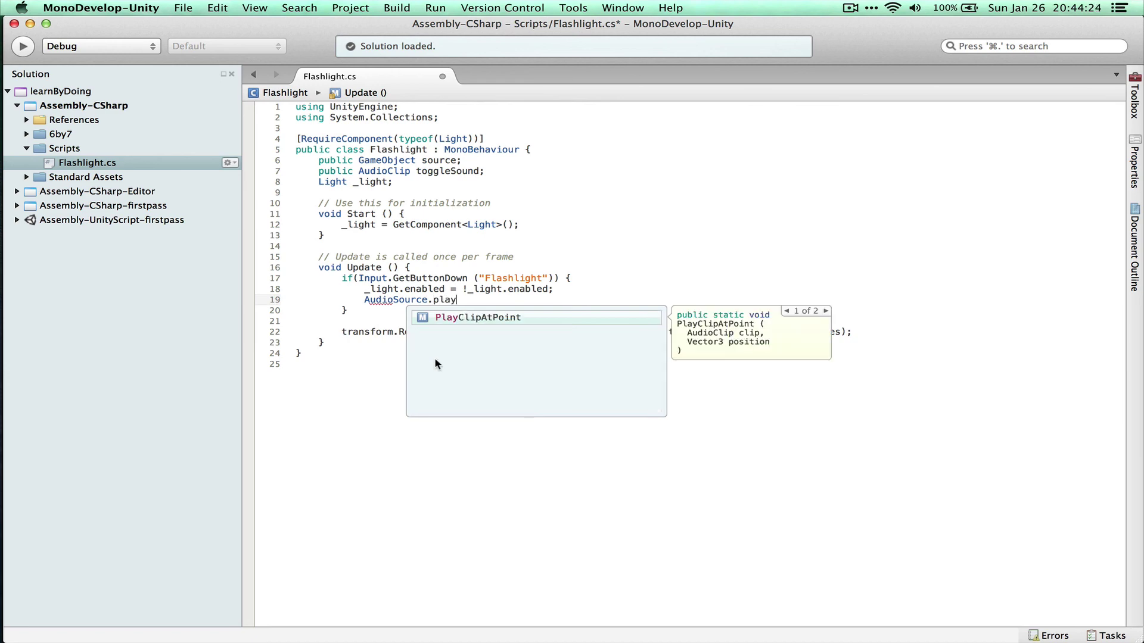
{"action": "key", "text": "Return"}
{"action": "type", "text": "("}
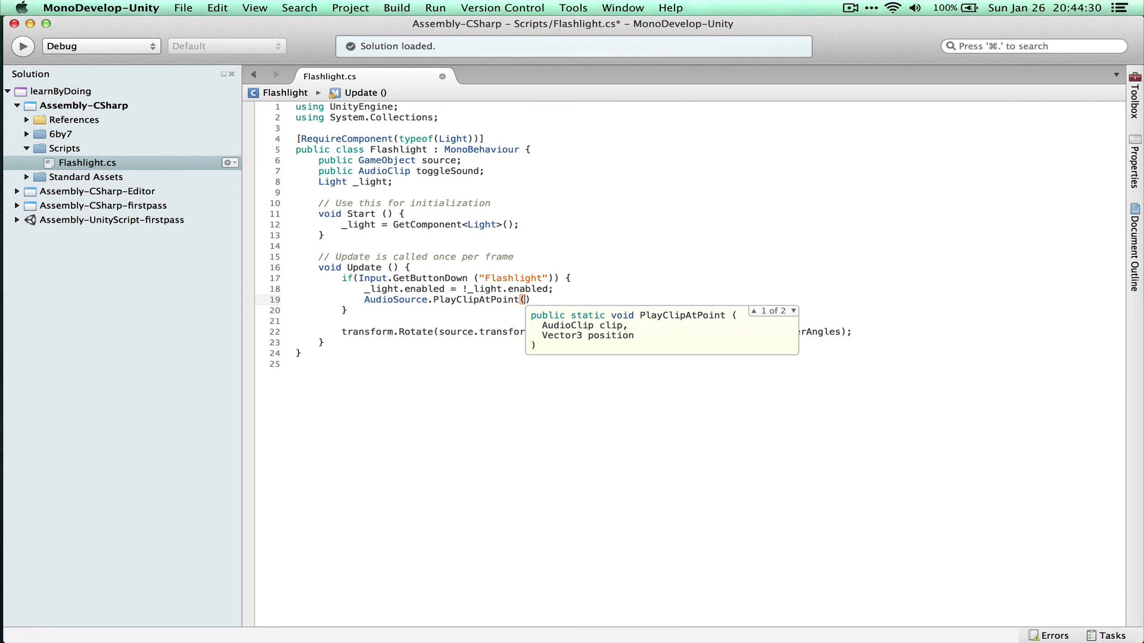
{"action": "type", "text": "toggleSound, "}
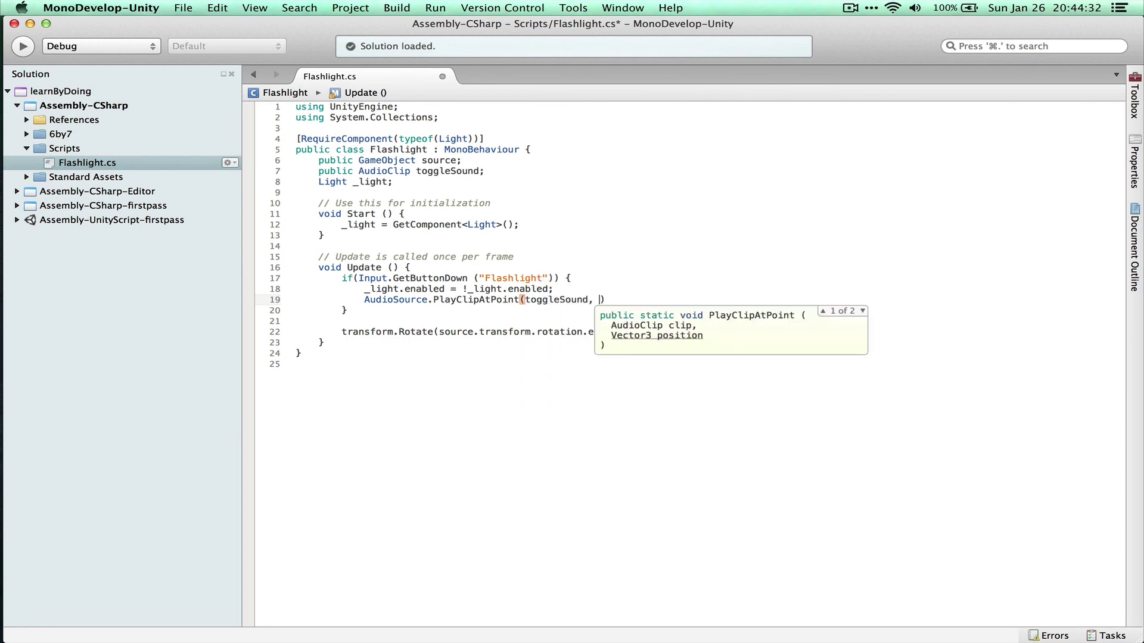
Step: Complete the PlayClipAtPoint call with transform.eulerAngles as the second argument
{"action": "type", "text": "transform."}
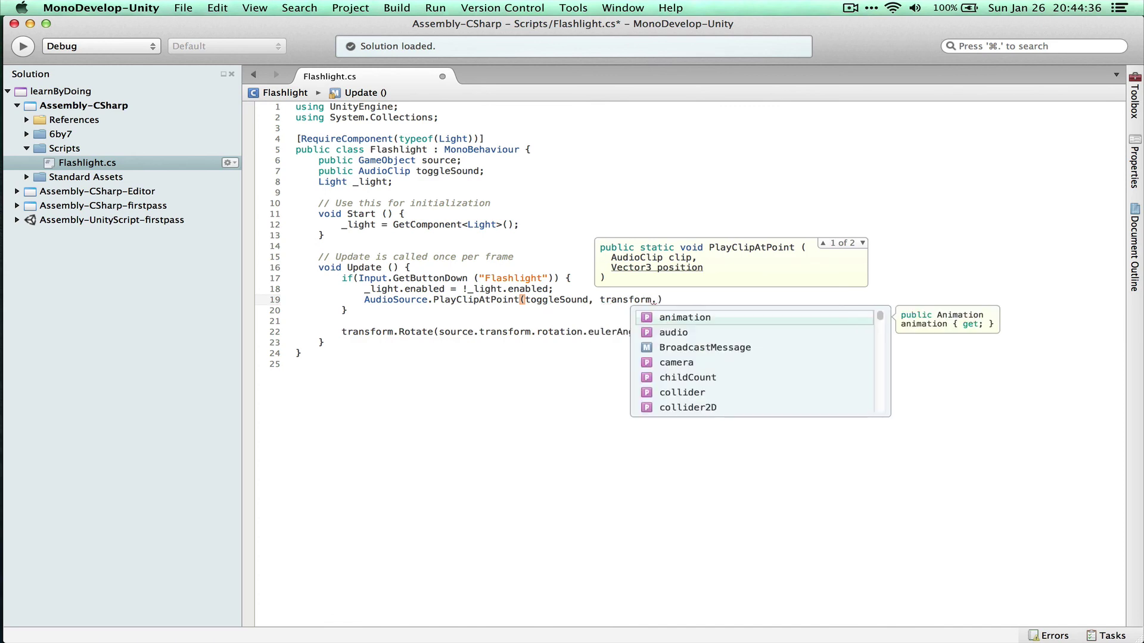
{"action": "type", "text": "e"}
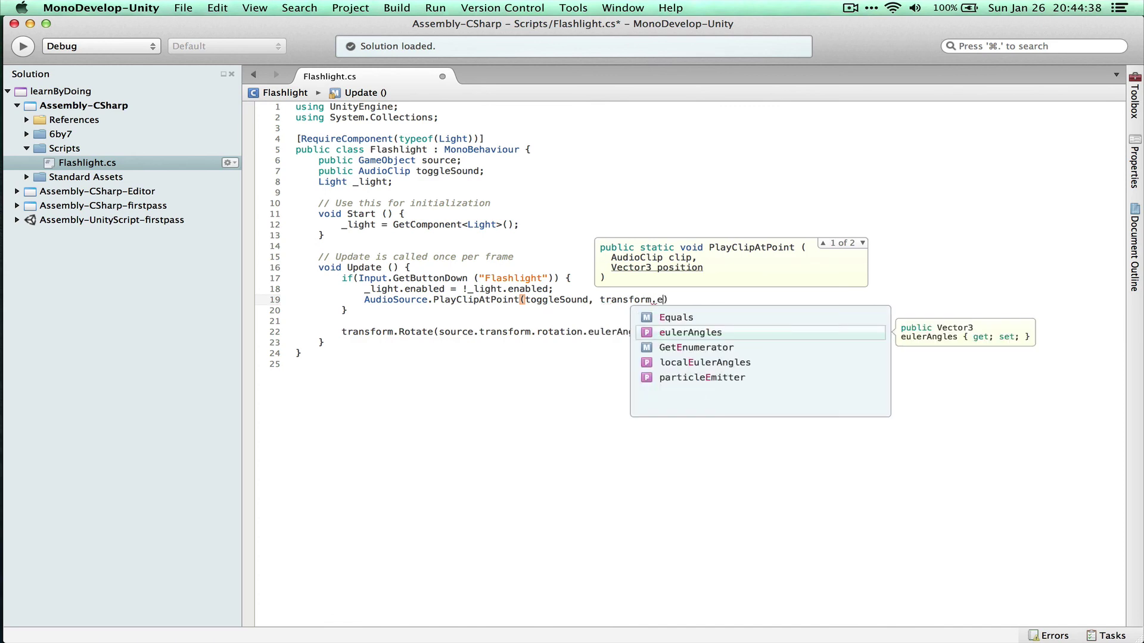
{"action": "type", "text": "ulerAngles"}
{"action": "key", "text": "Return"}
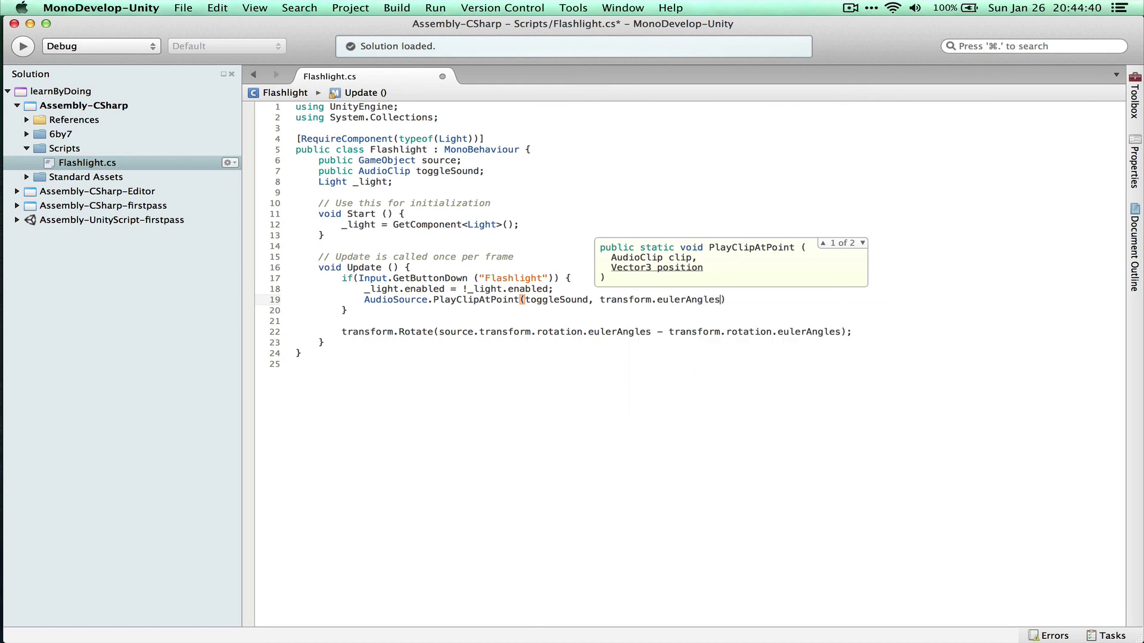
{"action": "type", "text": ")"}
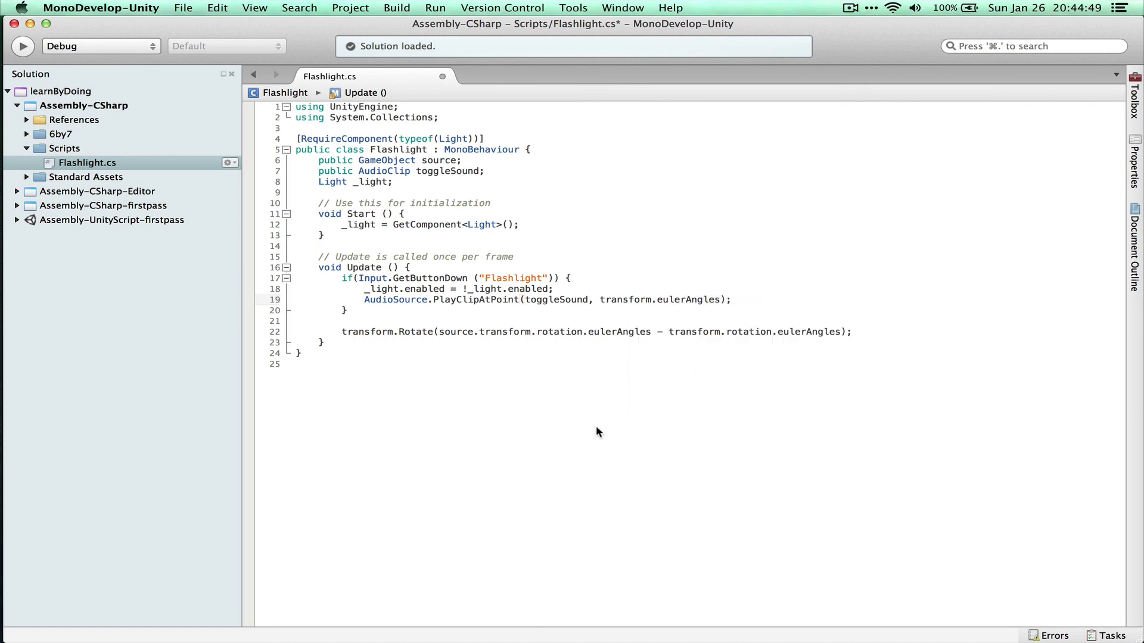
Step: Replace eulerAngles with position in the PlayClipAtPoint call and save Flashlight.cs
{"action": "key", "text": "Left"}
{"action": "key", "text": "alt+BackSpace"}
{"action": "type", "text": "position"}
{"action": "key", "text": "Return"}
{"action": "key", "text": "super+s"}
Step: Switch to Unity and run the game, toggling the flashlight while looking around to test its click sound
{"action": "key", "text": "super+Tab"}
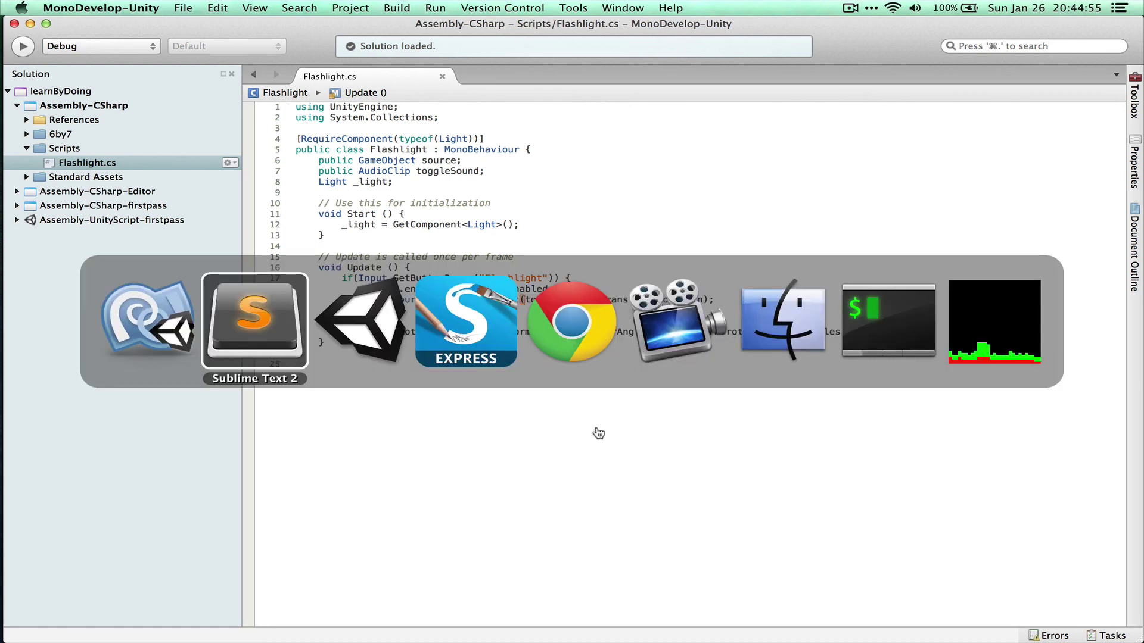
{"action": "key", "text": "super+Tab"}
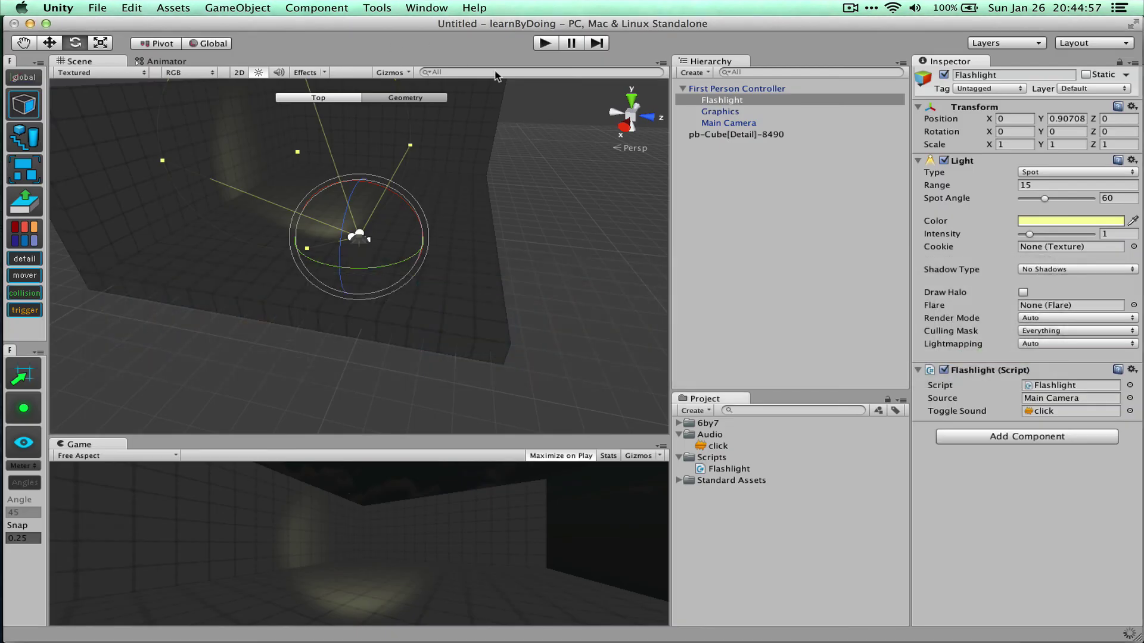
{"action": "left_click", "coordinate": [544, 44]}
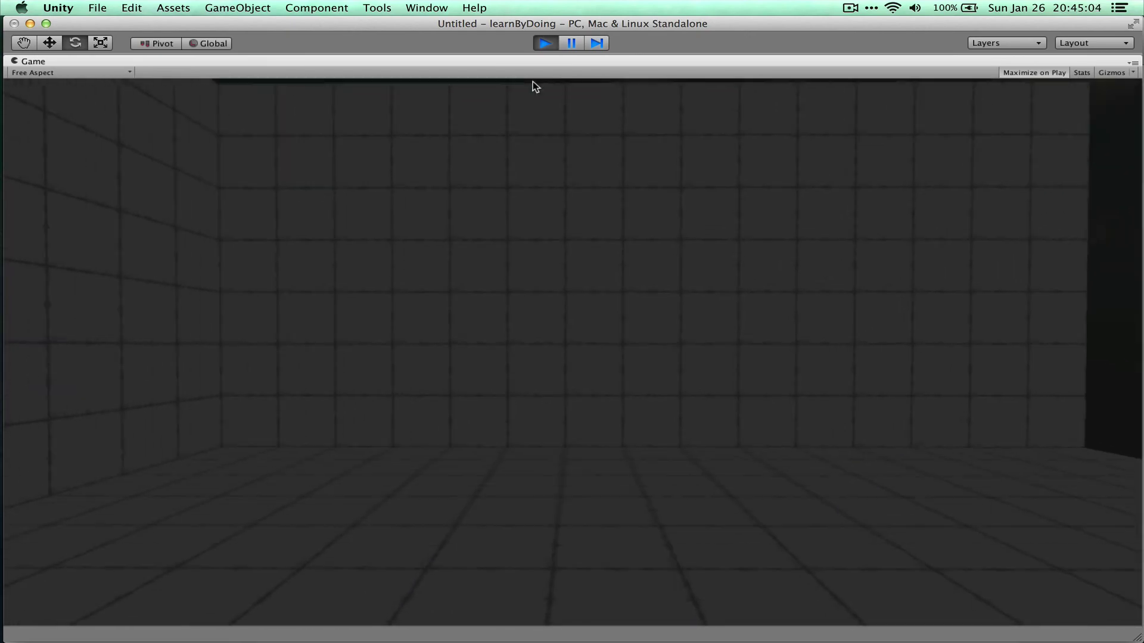
{"action": "left_click", "coordinate": [533, 81]}
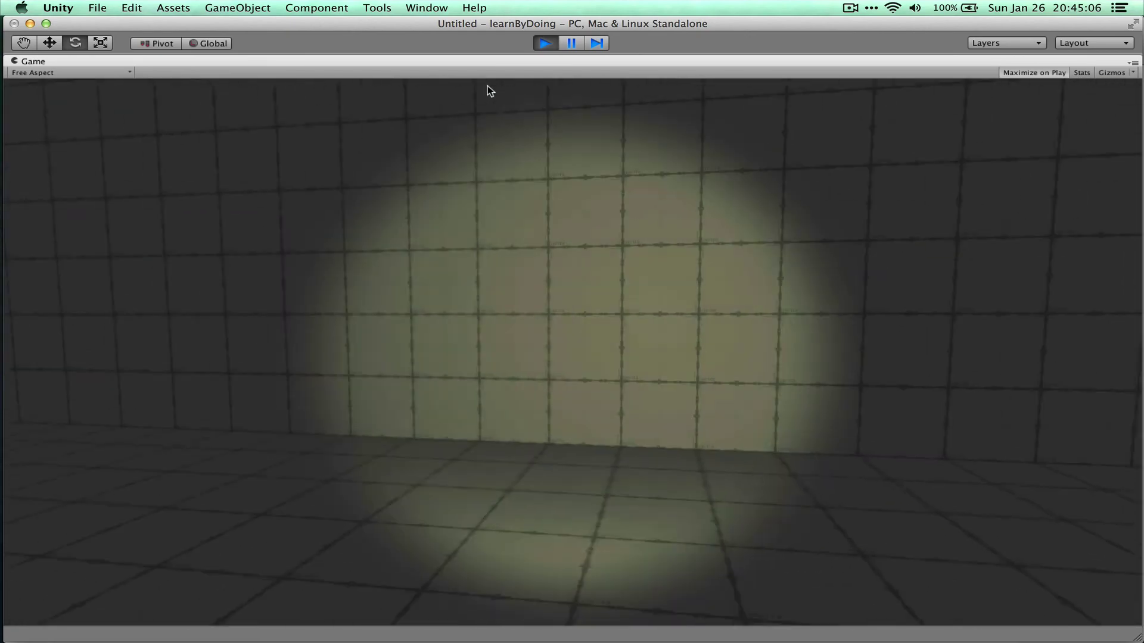
{"action": "left_click", "coordinate": [526, 89]}
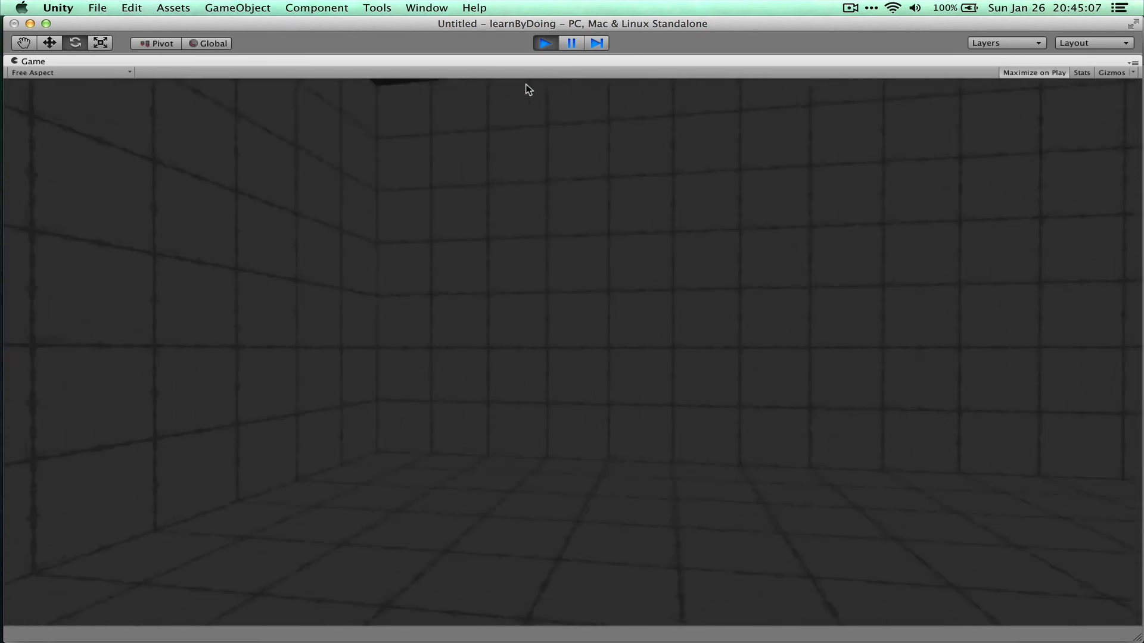
{"action": "left_click", "coordinate": [534, 89]}
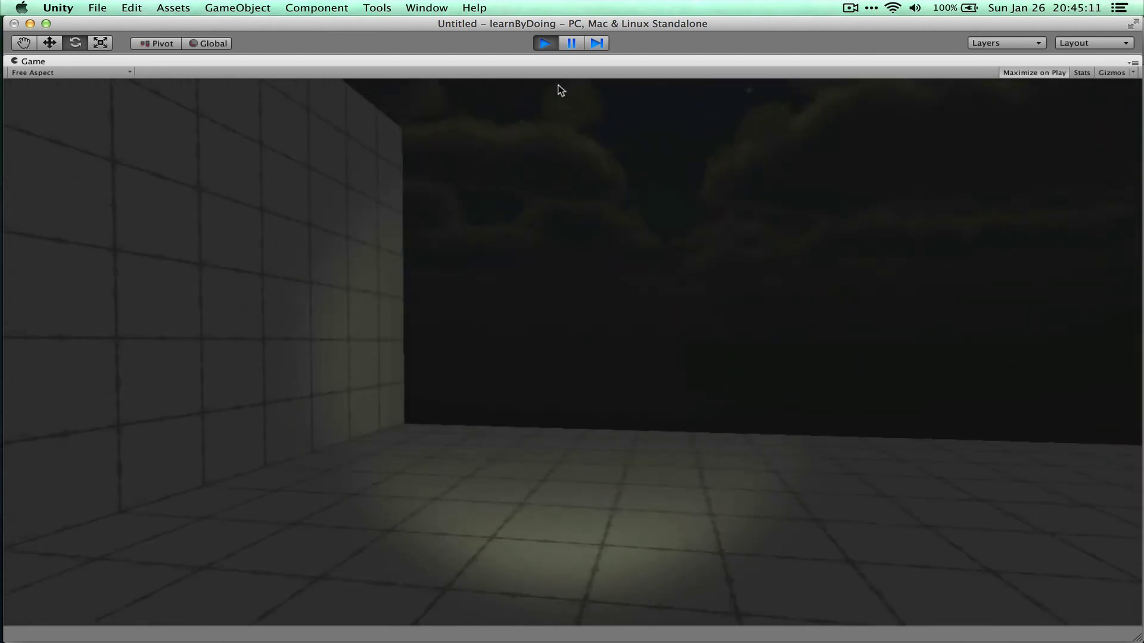
{"action": "left_click", "coordinate": [605, 95]}
{"action": "left_click", "coordinate": [648, 95]}
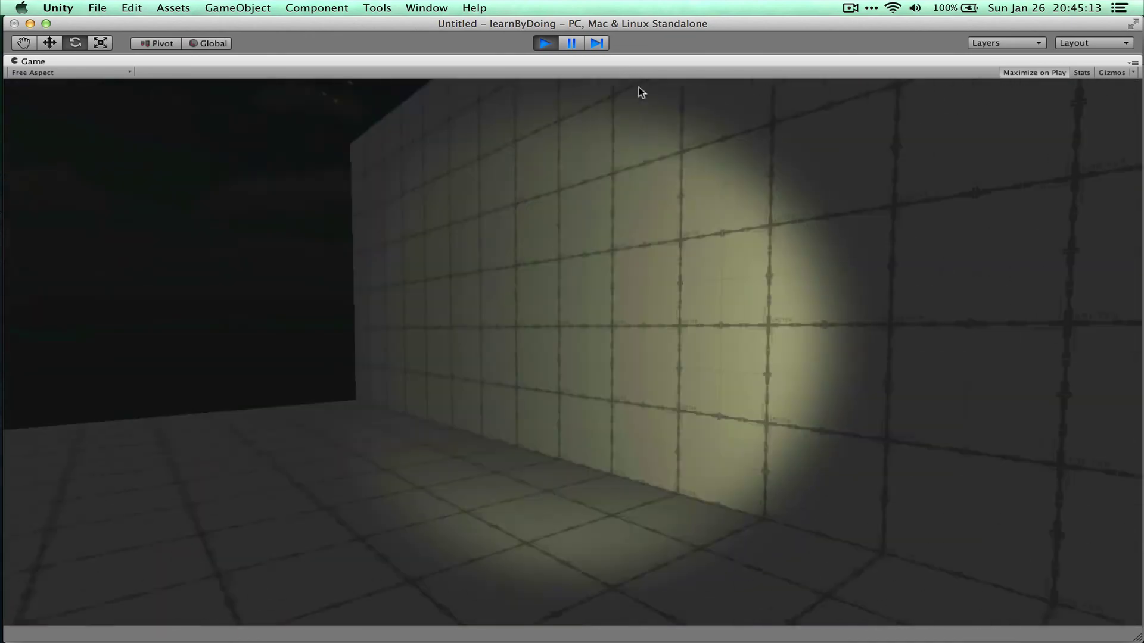